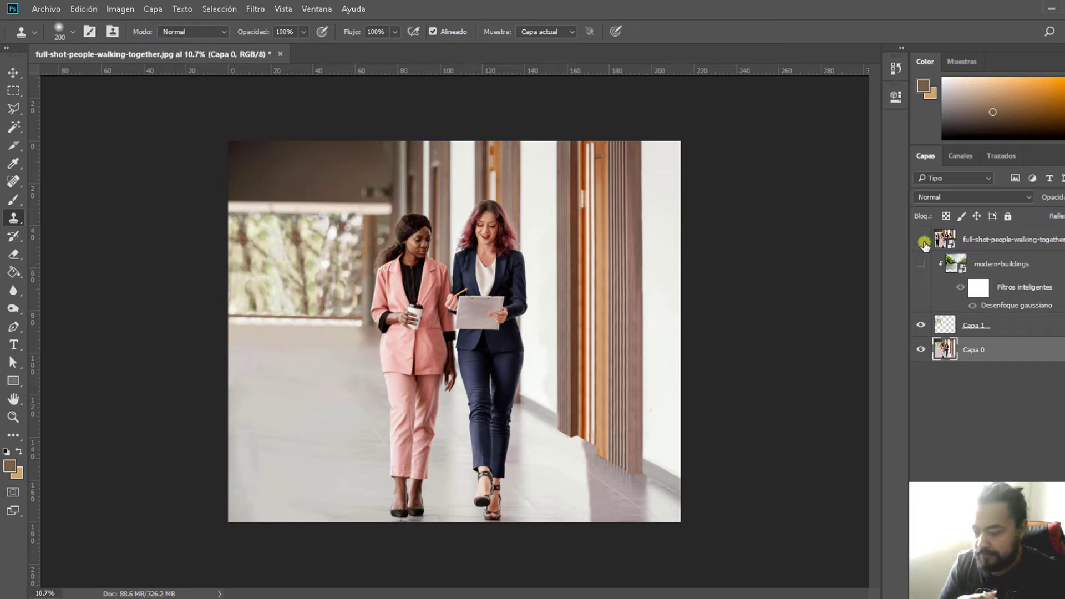
- Toggle the top layer's visibility repeatedly to compare the four-person original with the cleaned result
{"action": "left_click", "coordinate": [924, 242]}
{"action": "left_click", "coordinate": [924, 242]}
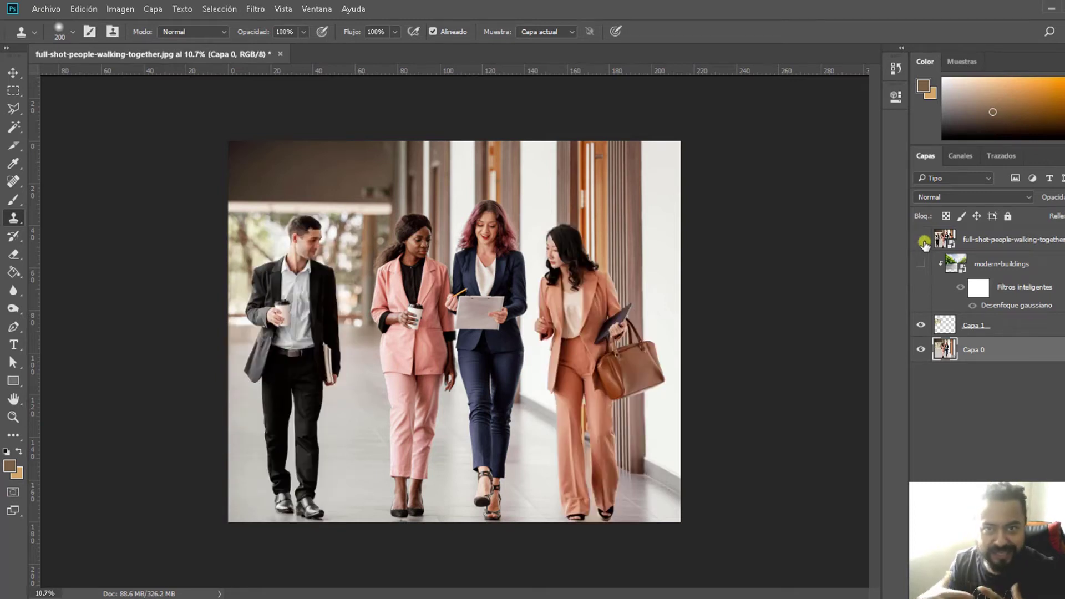
{"action": "left_click", "coordinate": [924, 243]}
{"action": "left_click", "coordinate": [924, 242]}
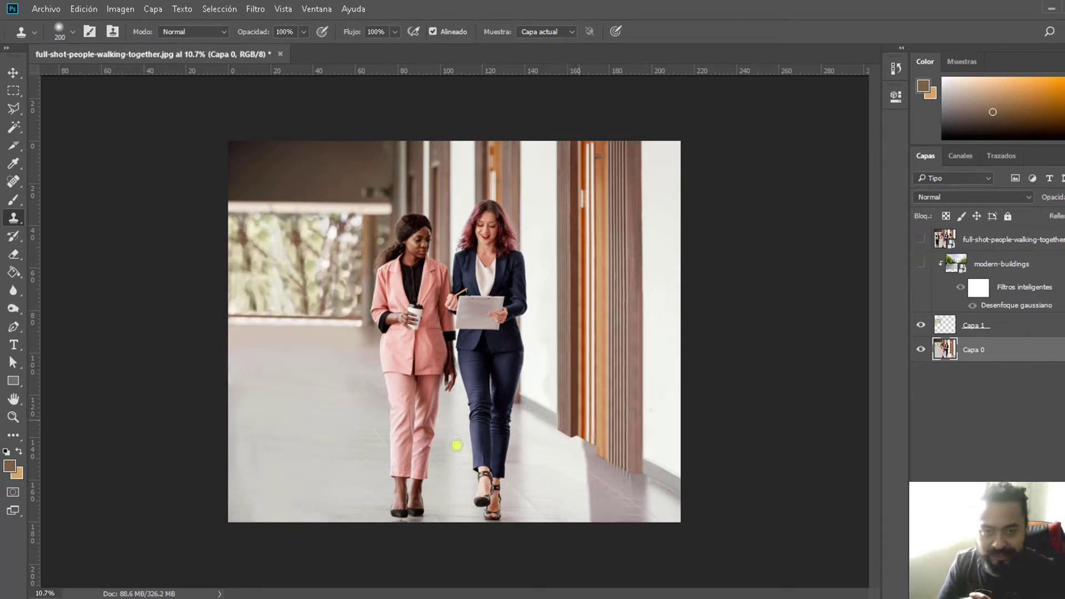
{"action": "left_click", "coordinate": [924, 242]}
{"action": "left_click", "coordinate": [924, 242]}
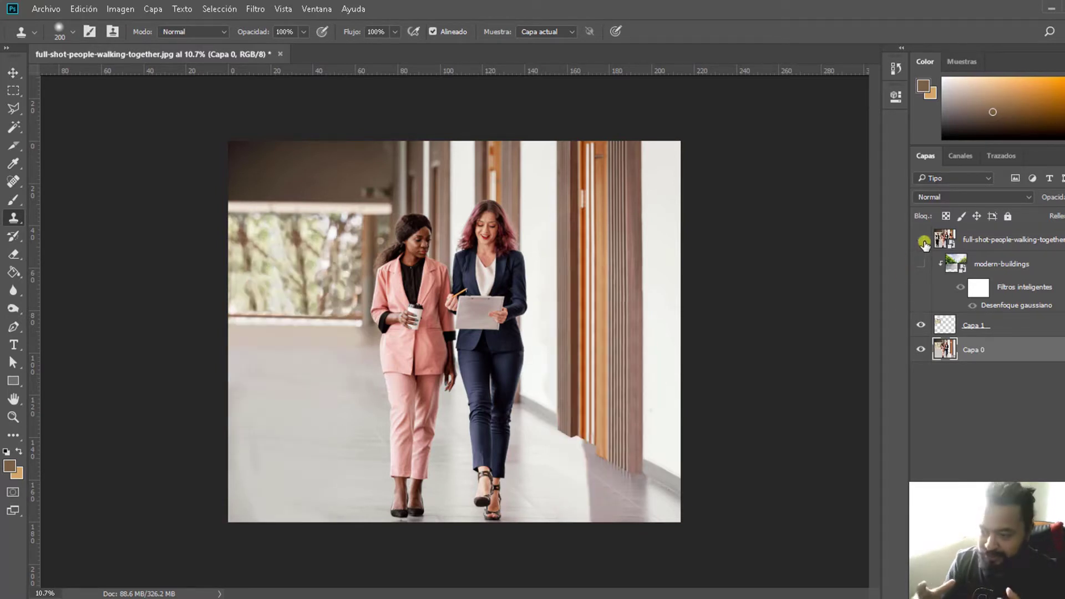
{"action": "left_click", "coordinate": [924, 242]}
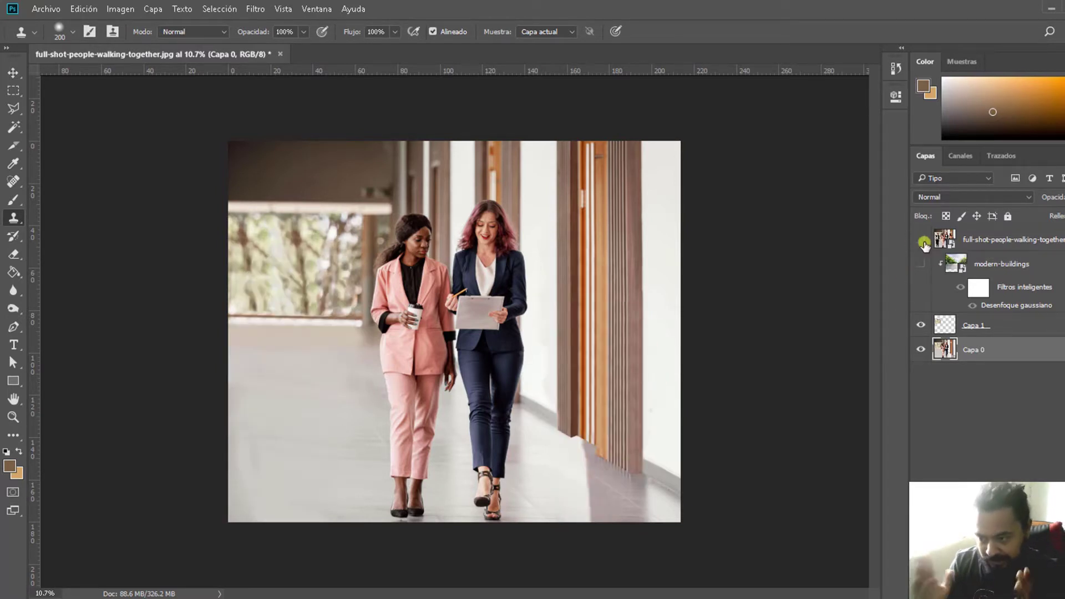
{"action": "left_click", "coordinate": [924, 242]}
{"action": "left_click", "coordinate": [923, 243]}
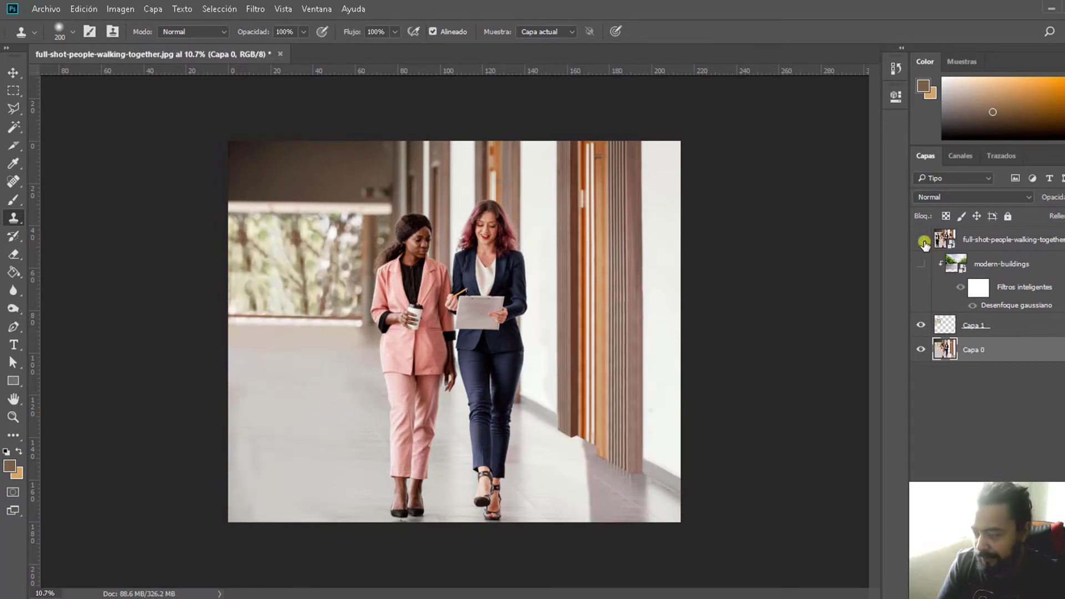
{"action": "left_click", "coordinate": [924, 243]}
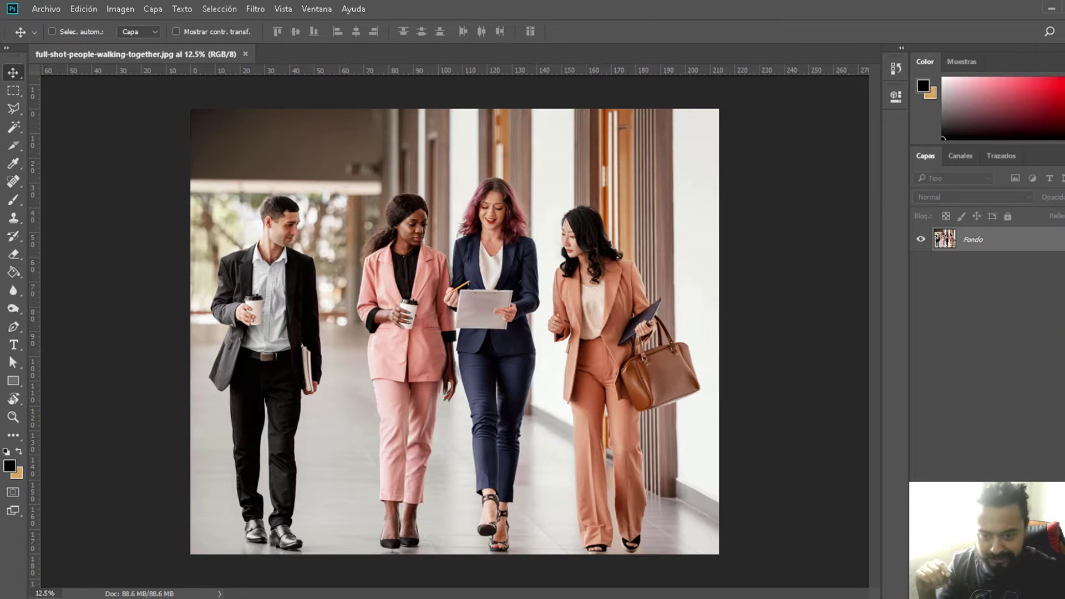
- Unlock the Fondo layer into Capa 0 and pick the Clone Stamp tool, ready to sample
{"action": "left_click", "coordinate": [1063, 239]}
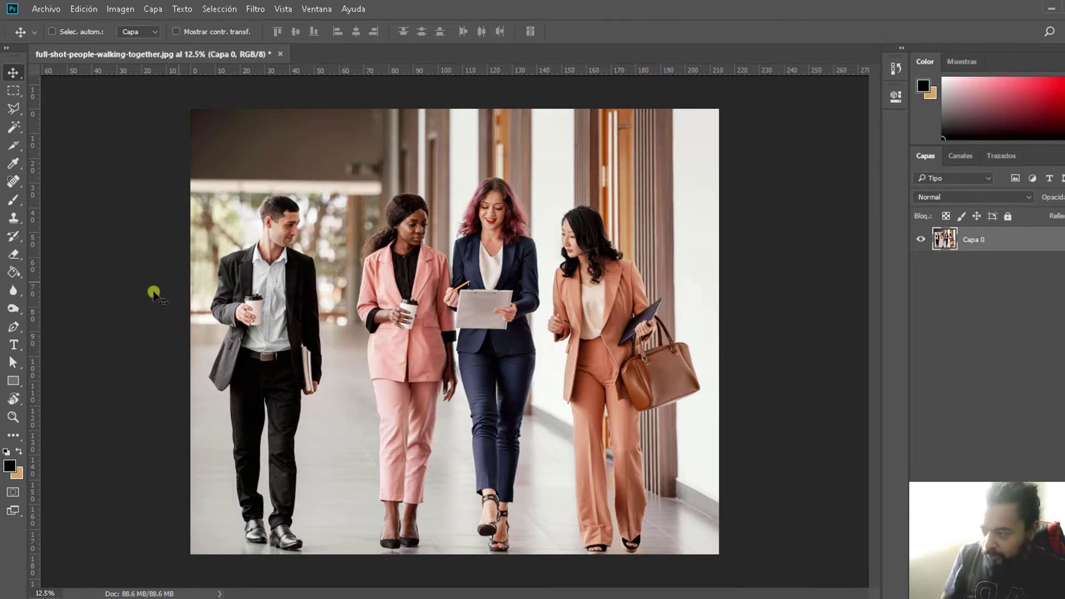
{"action": "left_click", "coordinate": [15, 218]}
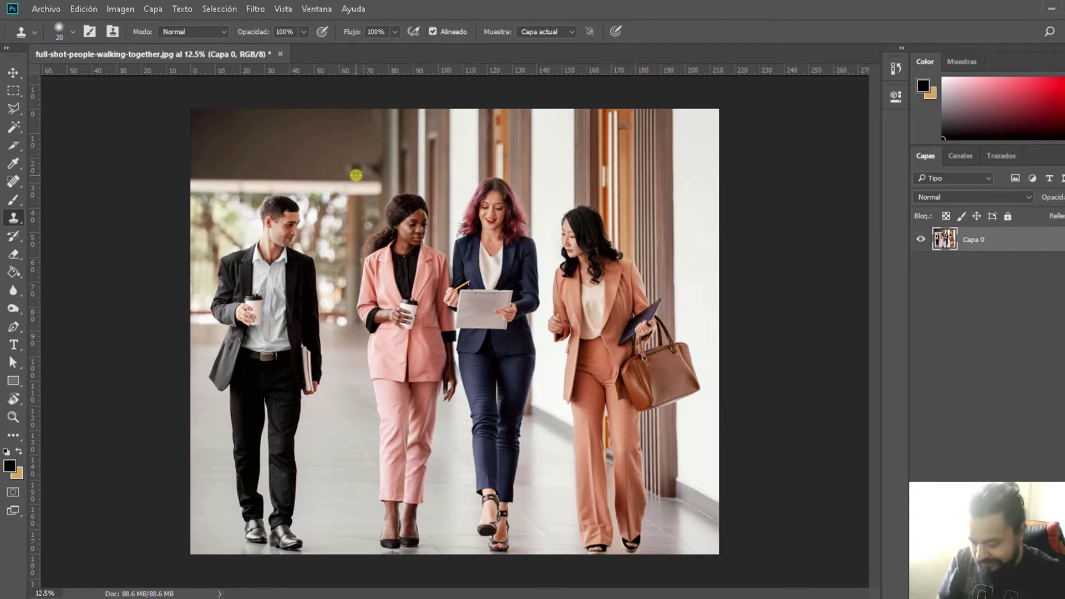
{"action": "key", "text": "alt"}
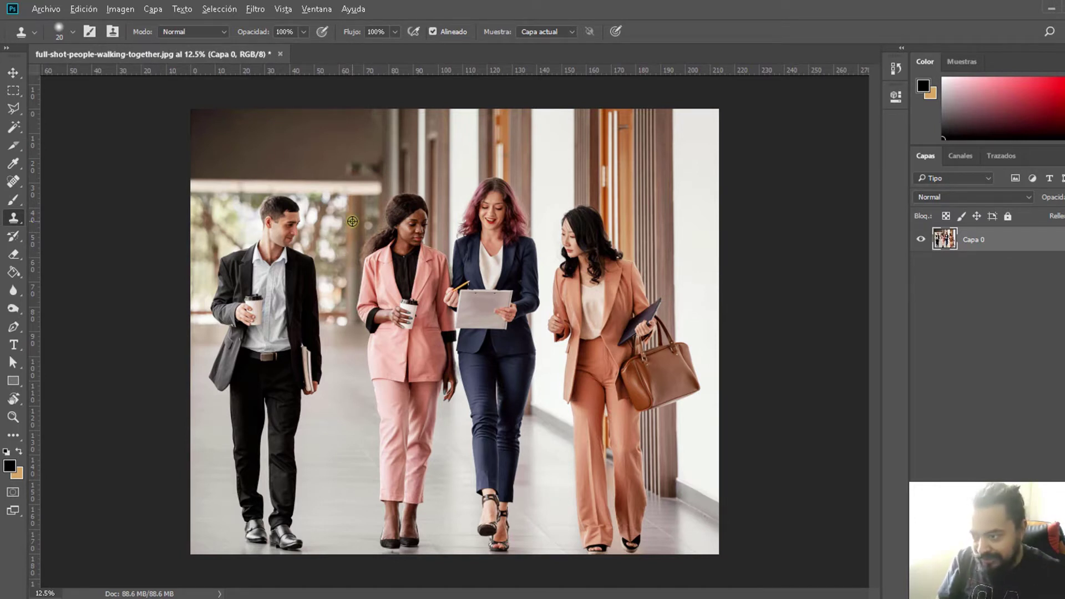
- Zoom in on the man's torso and Alt-sample the blurred corridor beside him
{"action": "scroll", "coordinate": [277, 342], "scroll_direction": "up", "scroll_amount": 2}
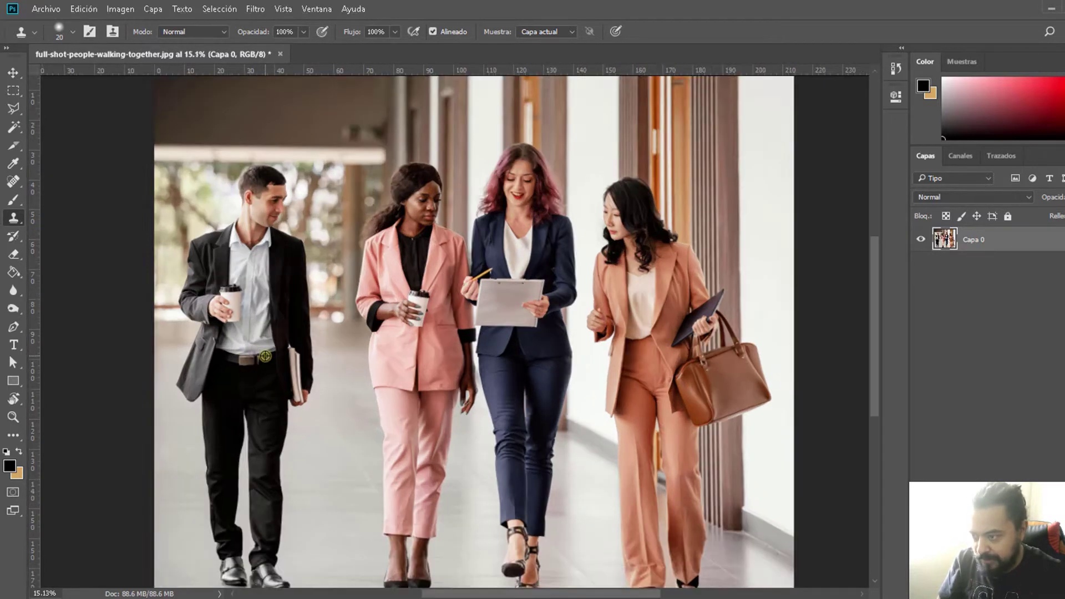
{"action": "scroll", "coordinate": [275, 333], "scroll_direction": "up", "scroll_amount": 2}
{"action": "scroll", "coordinate": [273, 325], "scroll_direction": "up", "scroll_amount": 2}
{"action": "scroll", "coordinate": [271, 315], "scroll_direction": "up", "scroll_amount": 2}
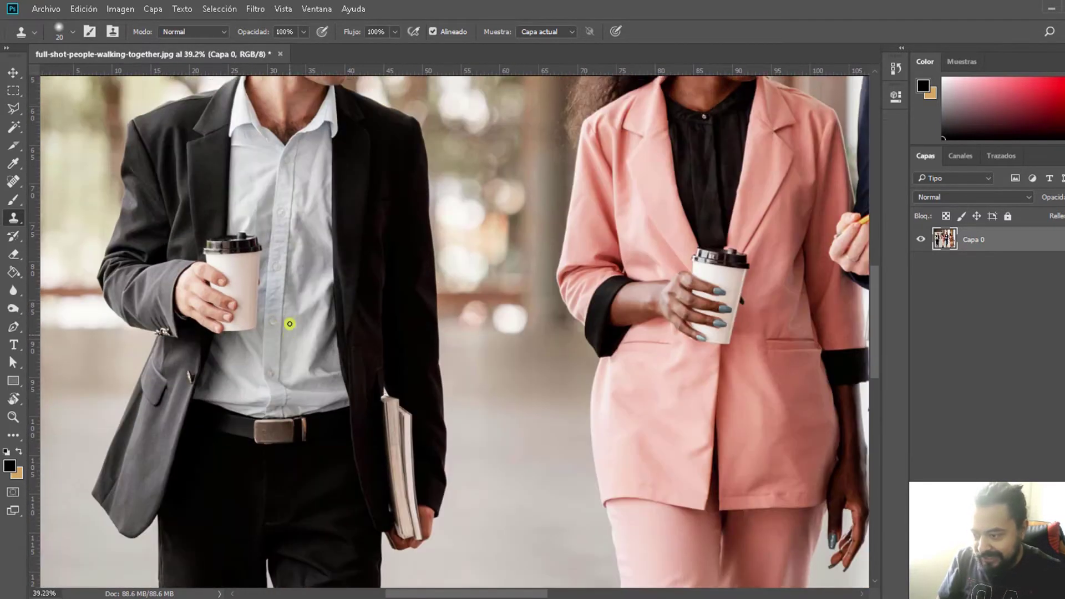
{"action": "scroll", "coordinate": [280, 310], "scroll_direction": "up", "scroll_amount": 2}
{"action": "scroll", "coordinate": [222, 278], "scroll_direction": "down", "scroll_amount": 1}
{"action": "scroll", "coordinate": [278, 355], "scroll_direction": "up", "scroll_amount": 2}
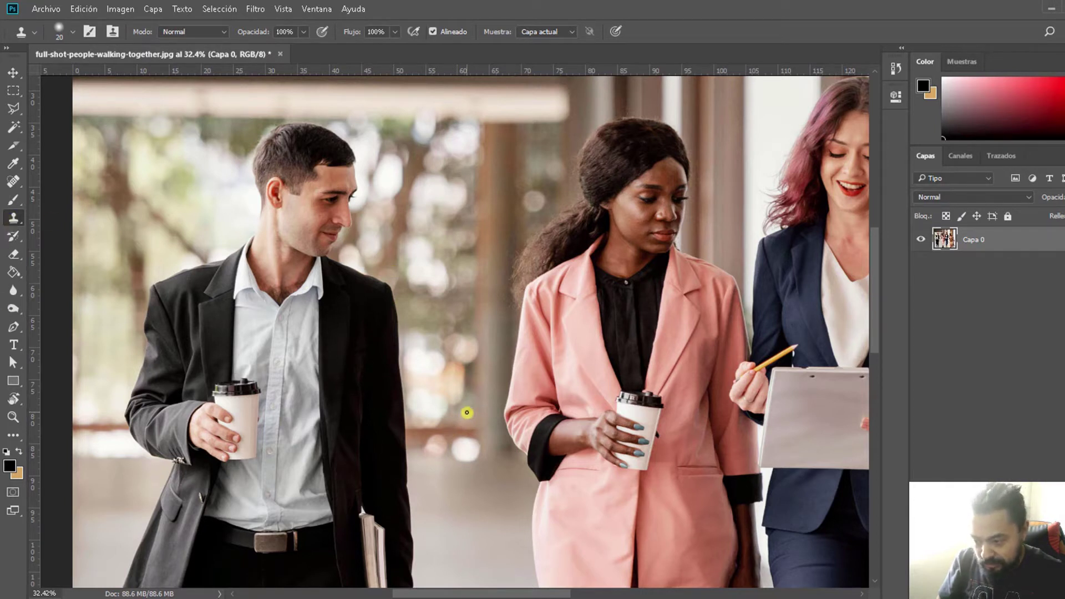
{"action": "key", "text": "alt"}
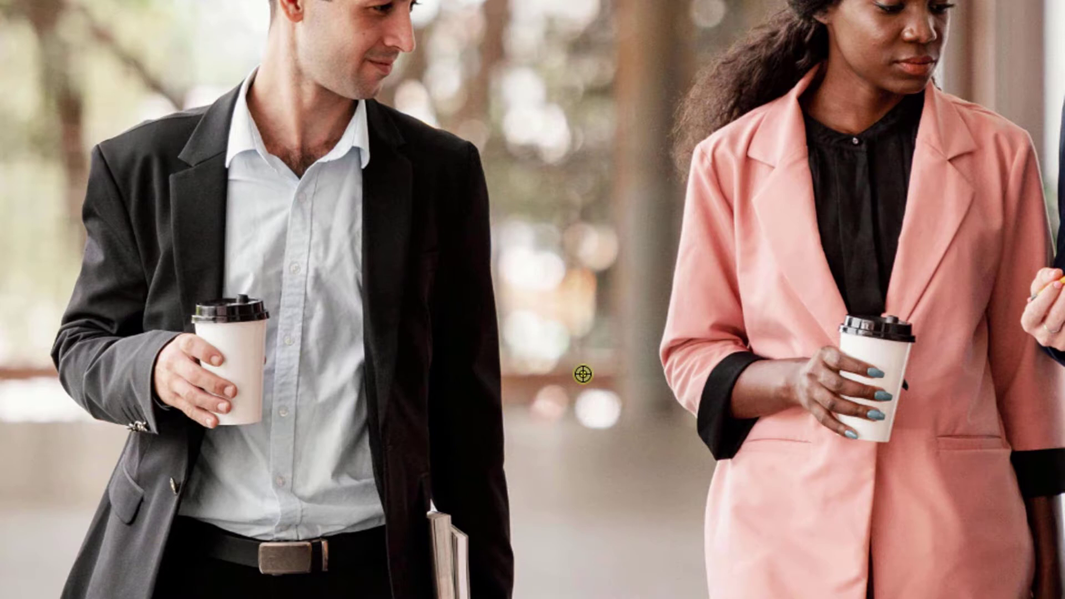
- Resize the clone brush to 50 px, then enlarge it to 150 px
{"action": "right_click", "coordinate": [583, 374]}
{"action": "left_click", "coordinate": [816, 42]}
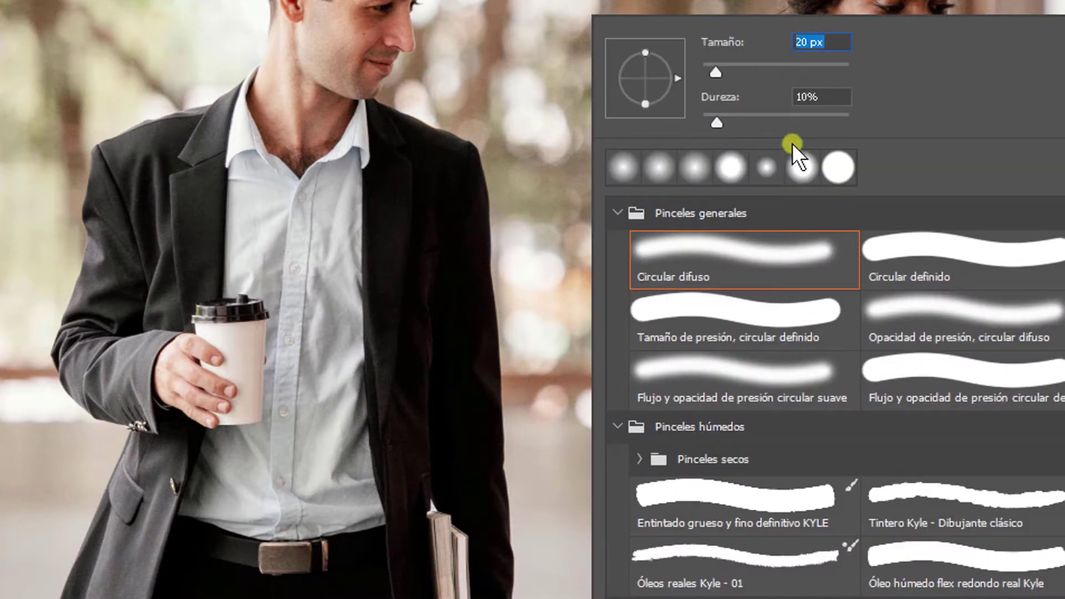
{"action": "type", "text": "50"}
{"action": "key", "text": "Return"}
{"action": "right_click", "coordinate": [580, 333]}
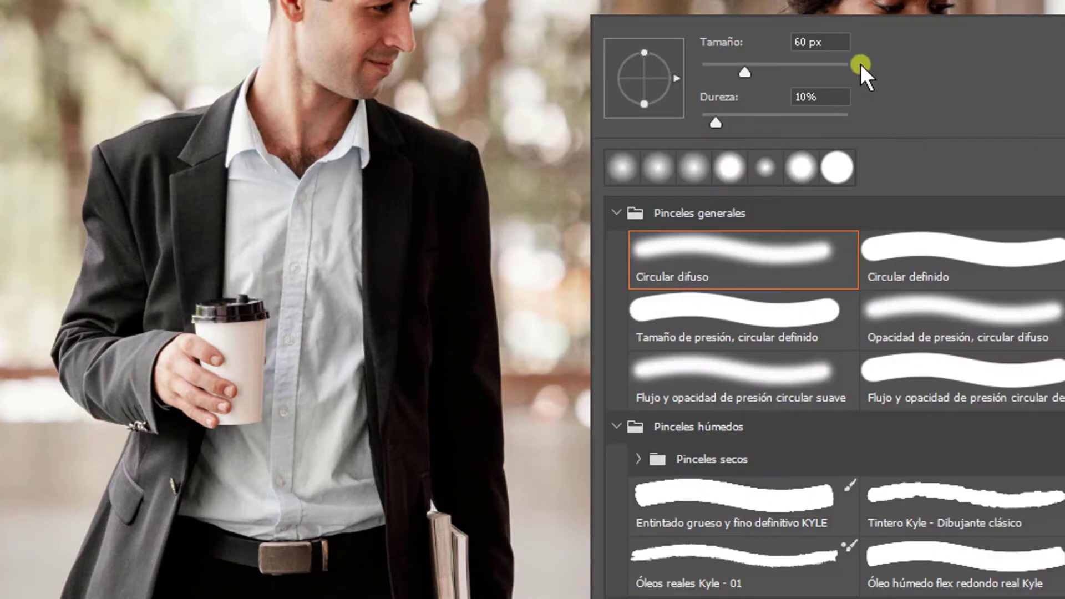
{"action": "type", "text": "150"}
{"action": "key", "text": "Return"}
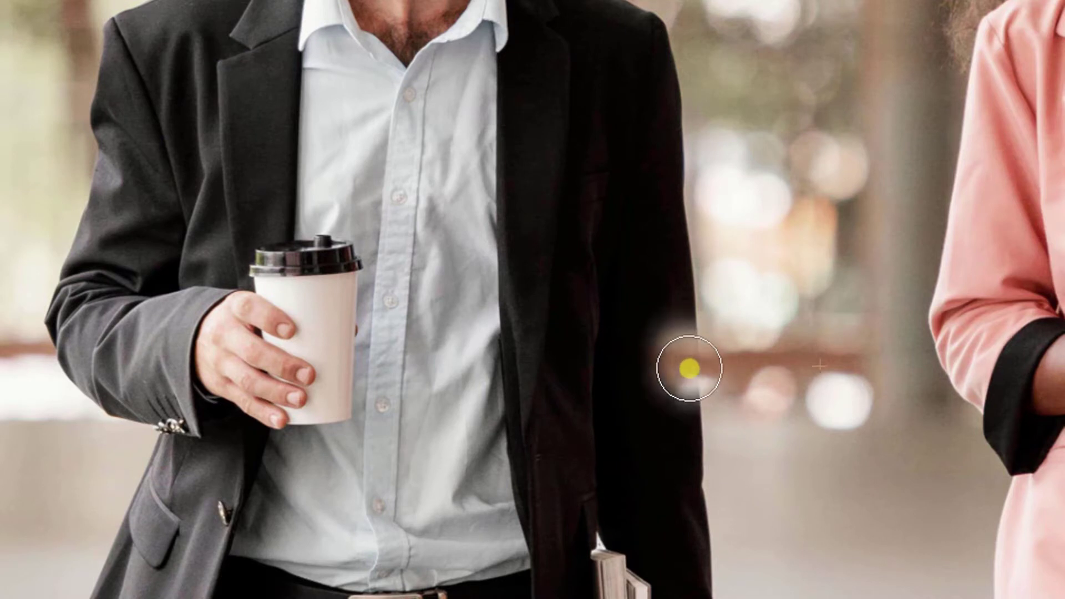
- Clone background over the jacket's right edge up to the shoulder
{"action": "mouse_move", "coordinate": [686, 353]}
{"action": "left_mouse_down"}
{"action": "mouse_move", "coordinate": [660, 105]}
{"action": "mouse_move", "coordinate": [632, 34]}
{"action": "left_mouse_up"}
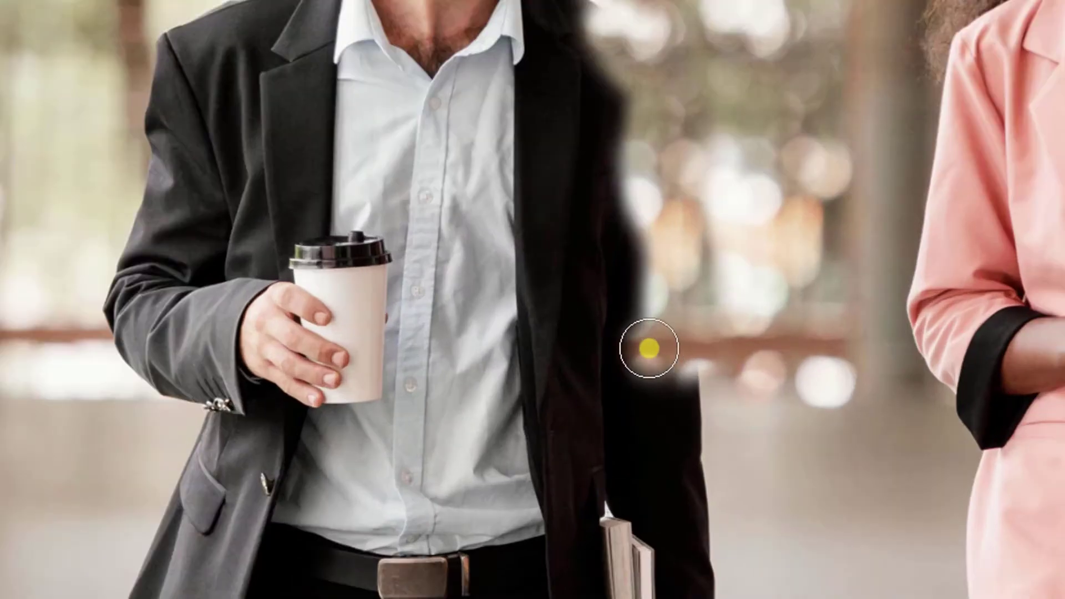
{"action": "mouse_move", "coordinate": [650, 348]}
{"action": "left_mouse_down"}
{"action": "mouse_move", "coordinate": [612, 35]}
{"action": "mouse_move", "coordinate": [575, 216]}
{"action": "mouse_move", "coordinate": [540, 302]}
{"action": "mouse_move", "coordinate": [594, 288]}
{"action": "mouse_move", "coordinate": [588, 315]}
{"action": "mouse_move", "coordinate": [561, 301]}
{"action": "left_mouse_up"}
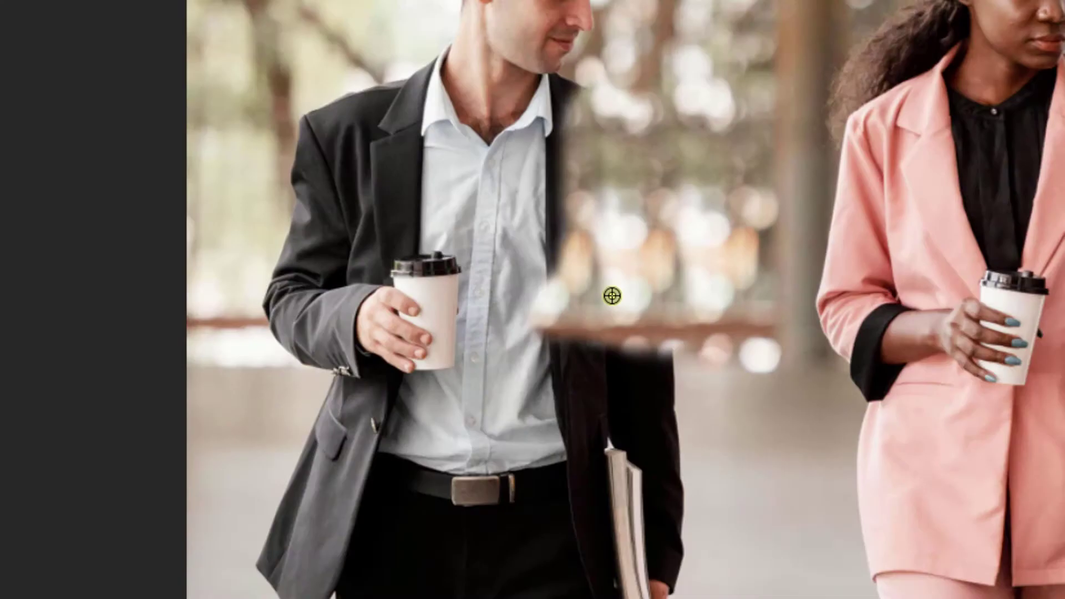
{"action": "scroll", "coordinate": [283, 425], "scroll_direction": "up", "scroll_amount": 1}
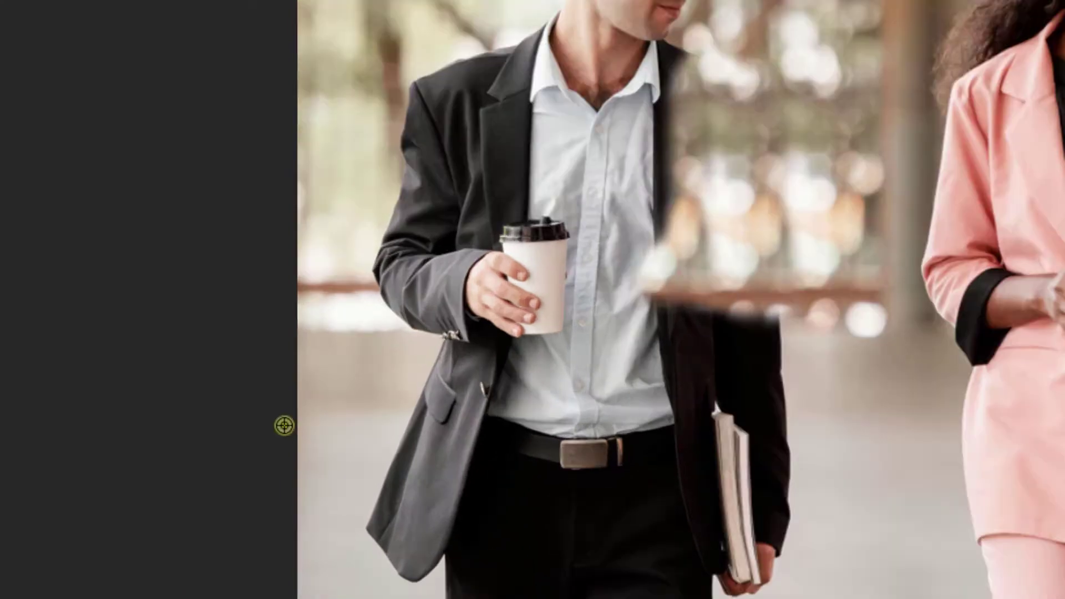
{"action": "scroll", "coordinate": [777, 376], "scroll_direction": "up", "scroll_amount": 1}
{"action": "scroll", "coordinate": [516, 183], "scroll_direction": "up", "scroll_amount": 1}
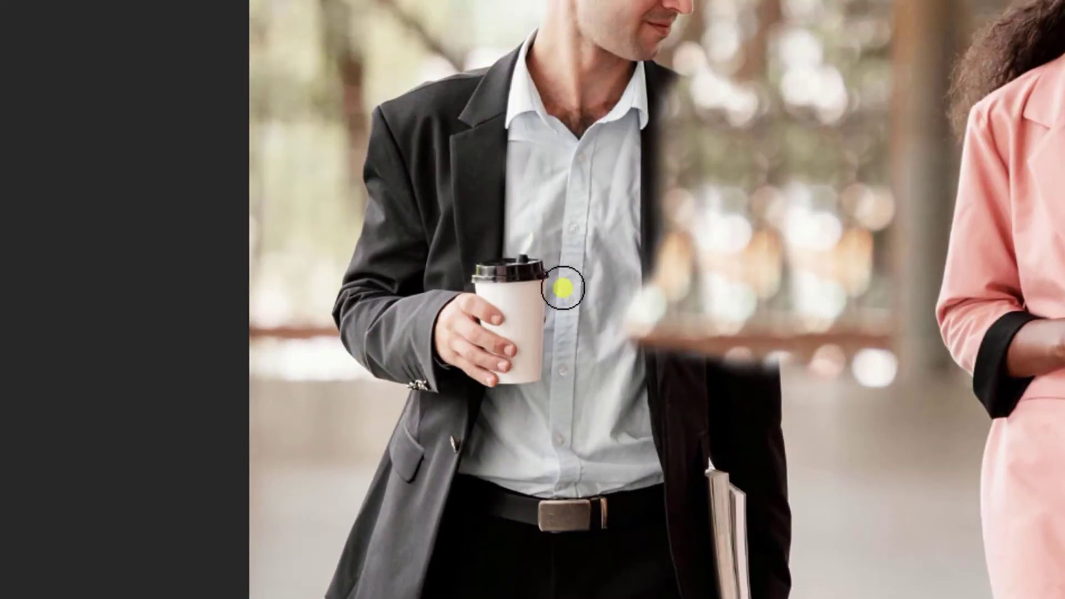
{"action": "scroll", "coordinate": [455, 344], "scroll_direction": "down", "scroll_amount": 2}
{"action": "scroll", "coordinate": [333, 300], "scroll_direction": "up", "scroll_amount": 1}
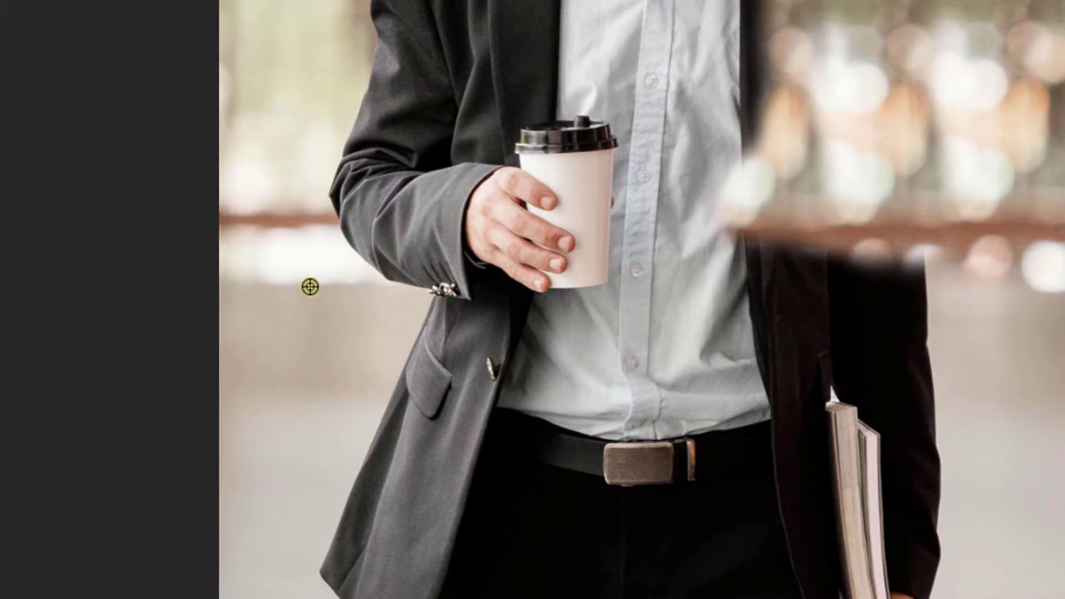
- Clone over the left jacket edge, undo a bright sleeve patch, and paint across the torso
{"action": "left_click", "coordinate": [261, 279], "text": "alt"}
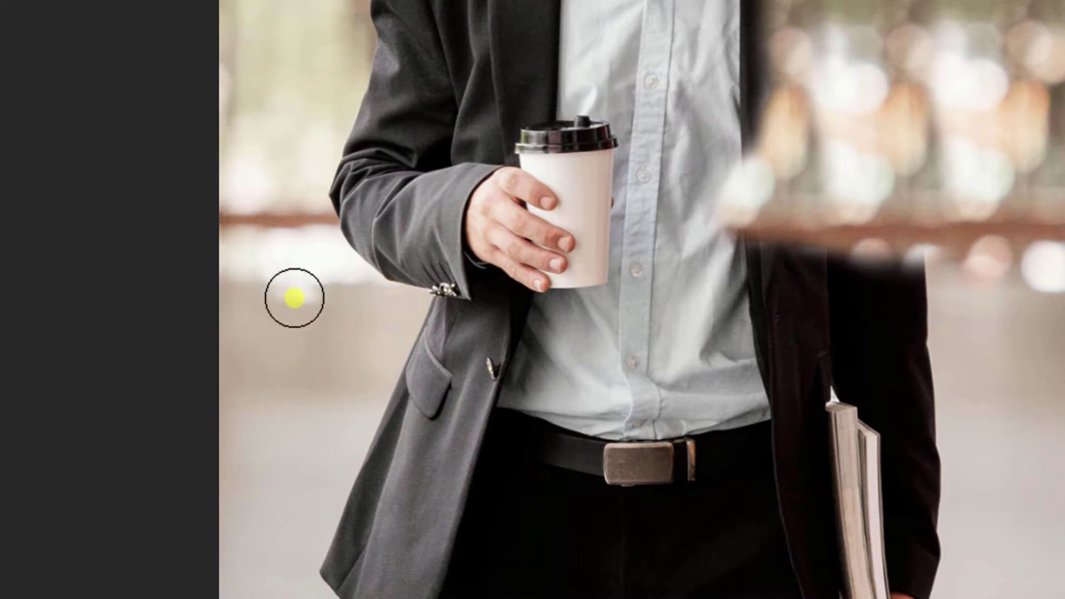
{"action": "mouse_move", "coordinate": [418, 332]}
{"action": "left_mouse_down"}
{"action": "mouse_move", "coordinate": [389, 287]}
{"action": "mouse_move", "coordinate": [401, 293]}
{"action": "mouse_move", "coordinate": [394, 267]}
{"action": "mouse_move", "coordinate": [447, 276]}
{"action": "mouse_move", "coordinate": [488, 262]}
{"action": "mouse_move", "coordinate": [621, 258]}
{"action": "mouse_move", "coordinate": [440, 264]}
{"action": "mouse_move", "coordinate": [433, 326]}
{"action": "mouse_move", "coordinate": [411, 373]}
{"action": "mouse_move", "coordinate": [456, 351]}
{"action": "left_mouse_up"}
{"action": "key", "text": "ctrl+z"}
{"action": "key", "text": "ctrl+z"}
{"action": "mouse_move", "coordinate": [396, 408]}
{"action": "left_mouse_down"}
{"action": "mouse_move", "coordinate": [477, 291]}
{"action": "mouse_move", "coordinate": [645, 283]}
{"action": "mouse_move", "coordinate": [561, 371]}
{"action": "mouse_move", "coordinate": [474, 419]}
{"action": "mouse_move", "coordinate": [513, 411]}
{"action": "mouse_move", "coordinate": [518, 286]}
{"action": "mouse_move", "coordinate": [709, 278]}
{"action": "mouse_move", "coordinate": [651, 380]}
{"action": "mouse_move", "coordinate": [587, 322]}
{"action": "mouse_move", "coordinate": [745, 273]}
{"action": "mouse_move", "coordinate": [626, 398]}
{"action": "mouse_move", "coordinate": [768, 275]}
{"action": "mouse_move", "coordinate": [719, 274]}
{"action": "mouse_move", "coordinate": [809, 285]}
{"action": "mouse_move", "coordinate": [721, 373]}
{"action": "mouse_move", "coordinate": [759, 310]}
{"action": "mouse_move", "coordinate": [688, 347]}
{"action": "mouse_move", "coordinate": [468, 316]}
{"action": "mouse_move", "coordinate": [783, 288]}
{"action": "mouse_move", "coordinate": [930, 317]}
{"action": "mouse_move", "coordinate": [802, 330]}
{"action": "mouse_move", "coordinate": [718, 372]}
{"action": "mouse_move", "coordinate": [828, 314]}
{"action": "mouse_move", "coordinate": [954, 318]}
{"action": "mouse_move", "coordinate": [870, 350]}
{"action": "mouse_move", "coordinate": [914, 366]}
{"action": "mouse_move", "coordinate": [701, 371]}
{"action": "mouse_move", "coordinate": [625, 345]}
{"action": "mouse_move", "coordinate": [953, 368]}
{"action": "mouse_move", "coordinate": [973, 349]}
{"action": "mouse_move", "coordinate": [920, 362]}
{"action": "mouse_move", "coordinate": [946, 314]}
{"action": "mouse_move", "coordinate": [887, 281]}
{"action": "mouse_move", "coordinate": [887, 268]}
{"action": "mouse_move", "coordinate": [837, 285]}
{"action": "mouse_move", "coordinate": [875, 276]}
{"action": "mouse_move", "coordinate": [977, 283]}
{"action": "left_mouse_up"}
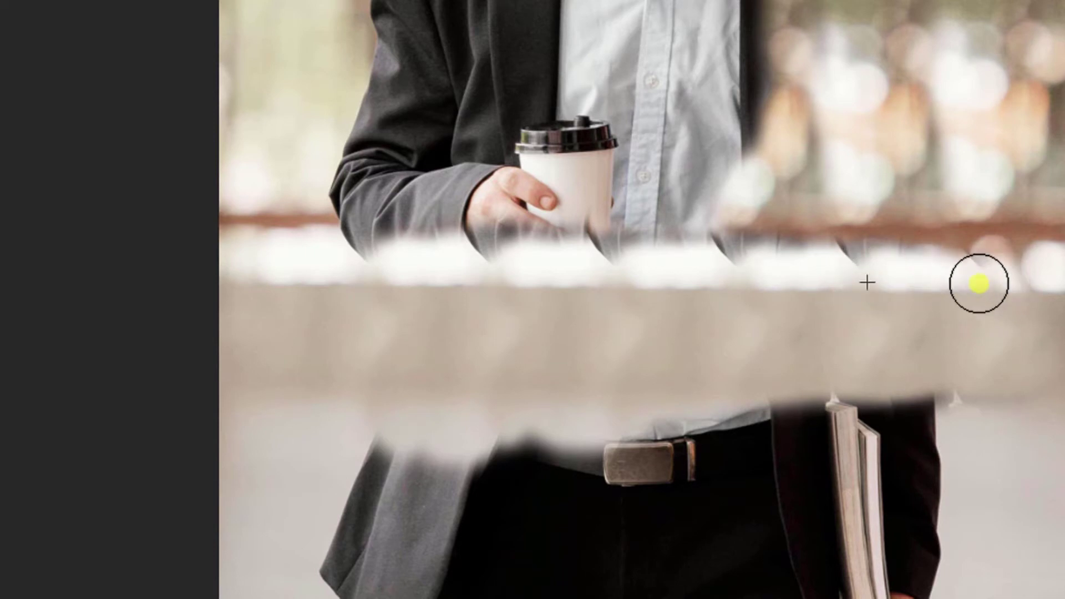
- Clone blurred background over the man's hair, head and neck, blending the edge above his collar
{"action": "scroll", "coordinate": [565, 268], "scroll_direction": "down", "scroll_amount": 2}
{"action": "scroll", "coordinate": [564, 268], "scroll_direction": "down", "scroll_amount": 1}
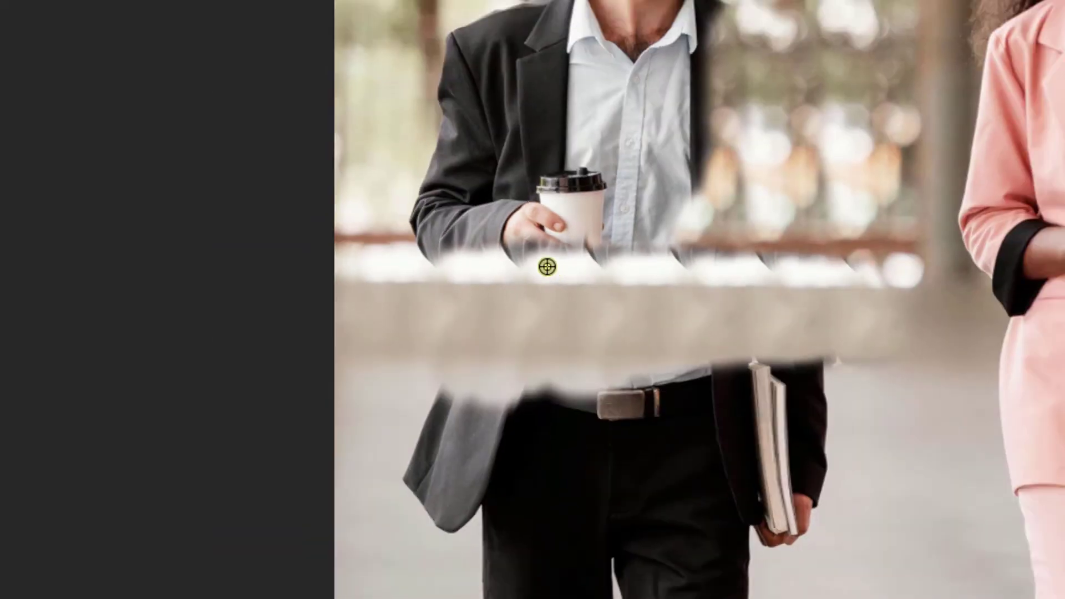
{"action": "scroll", "coordinate": [547, 266], "scroll_direction": "up", "scroll_amount": 2}
{"action": "scroll", "coordinate": [548, 266], "scroll_direction": "down", "scroll_amount": 1}
{"action": "scroll", "coordinate": [576, 274], "scroll_direction": "down", "scroll_amount": 1}
{"action": "scroll", "coordinate": [612, 275], "scroll_direction": "down", "scroll_amount": 1}
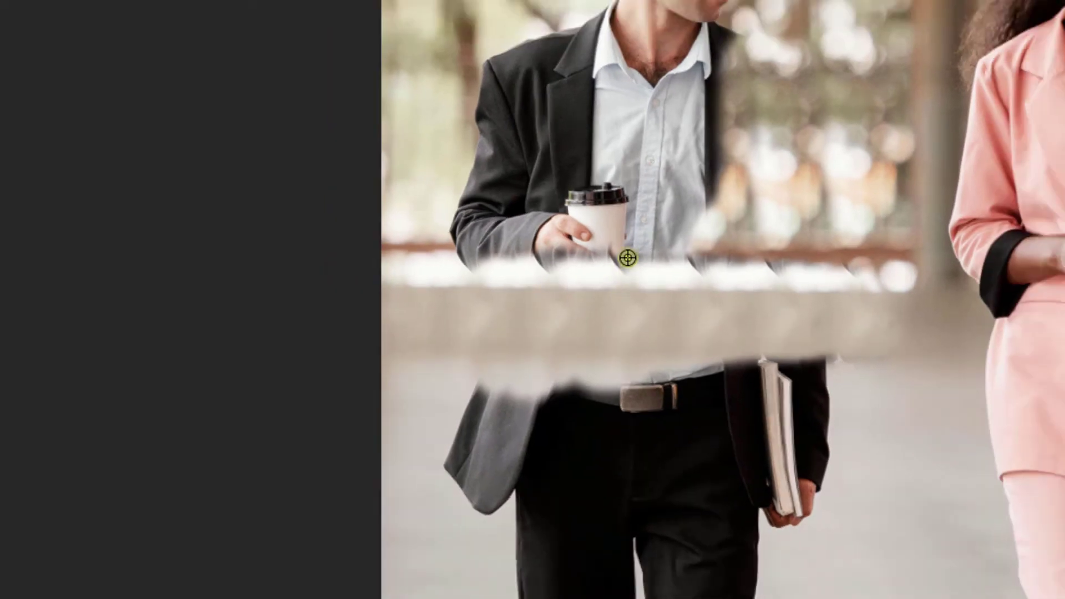
{"action": "scroll", "coordinate": [616, 124], "scroll_direction": "down", "scroll_amount": 1}
{"action": "scroll", "coordinate": [575, 86], "scroll_direction": "up", "scroll_amount": 2}
{"action": "scroll", "coordinate": [580, 20], "scroll_direction": "up", "scroll_amount": 1}
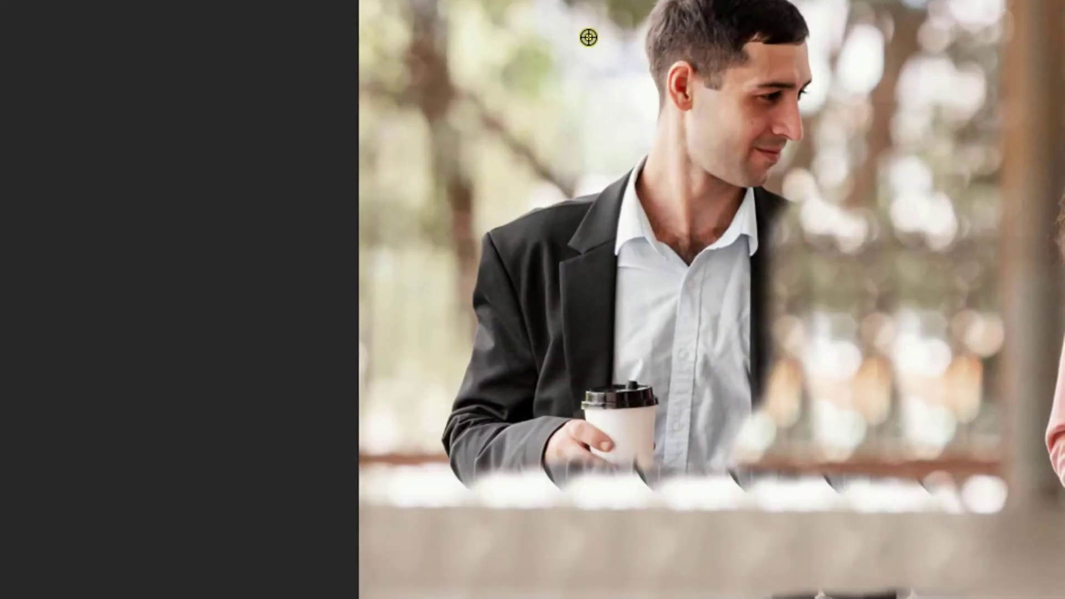
{"action": "scroll", "coordinate": [581, 31], "scroll_direction": "up", "scroll_amount": 1}
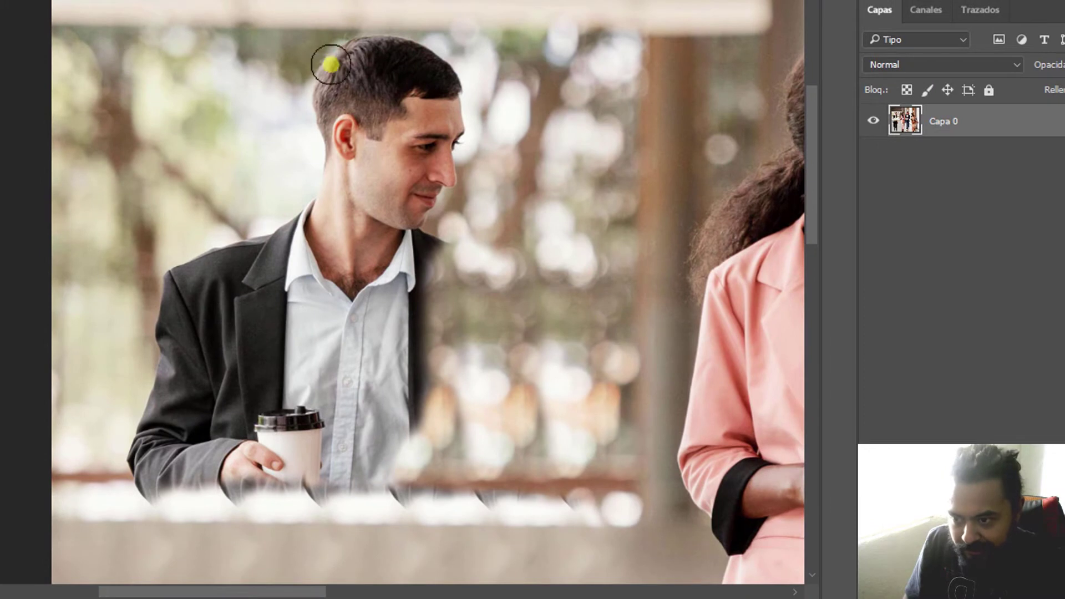
{"action": "left_click_drag", "start_coordinate": [331, 65], "coordinate": [351, 49]}
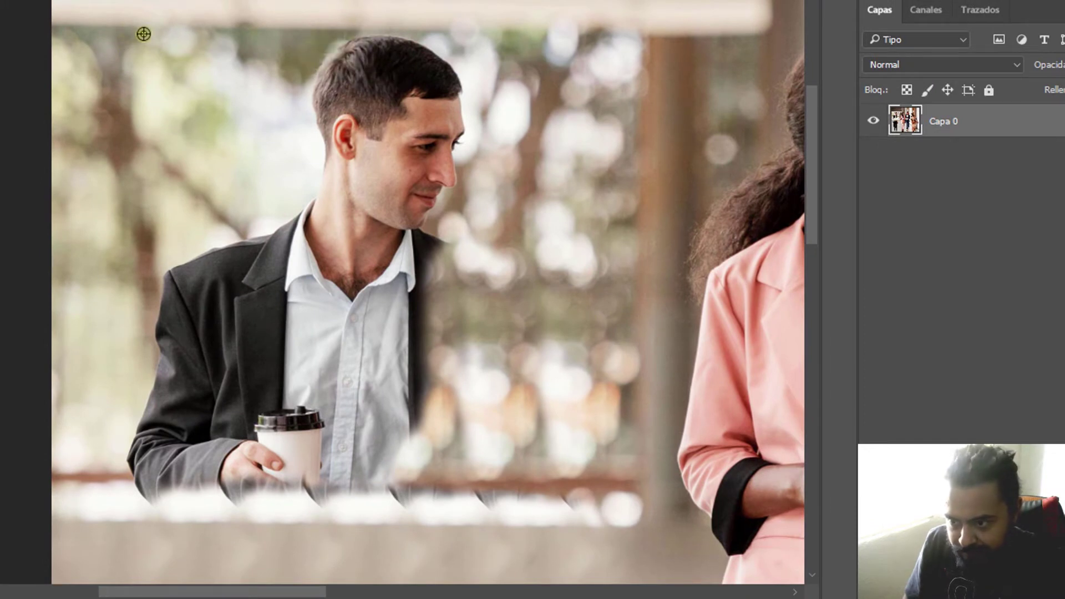
{"action": "left_click_drag", "start_coordinate": [375, 24], "coordinate": [374, 41]}
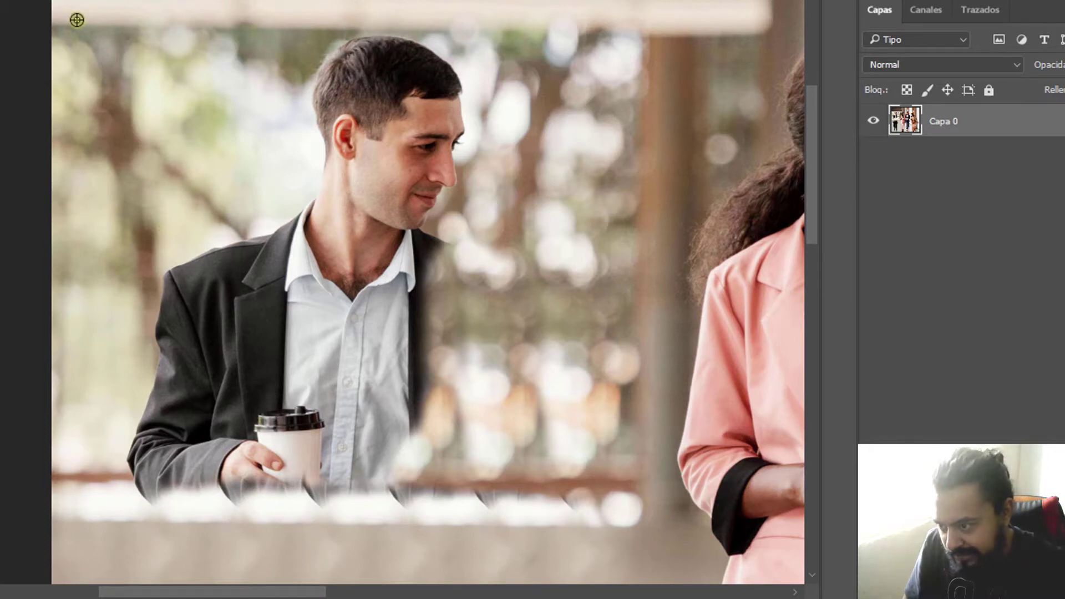
{"action": "mouse_move", "coordinate": [388, 33]}
{"action": "left_mouse_down"}
{"action": "mouse_move", "coordinate": [361, 25]}
{"action": "mouse_move", "coordinate": [371, 70]}
{"action": "mouse_move", "coordinate": [438, 67]}
{"action": "mouse_move", "coordinate": [431, 105]}
{"action": "mouse_move", "coordinate": [459, 93]}
{"action": "mouse_move", "coordinate": [440, 195]}
{"action": "mouse_move", "coordinate": [371, 95]}
{"action": "mouse_move", "coordinate": [329, 105]}
{"action": "mouse_move", "coordinate": [340, 172]}
{"action": "mouse_move", "coordinate": [431, 174]}
{"action": "mouse_move", "coordinate": [421, 221]}
{"action": "mouse_move", "coordinate": [332, 223]}
{"action": "mouse_move", "coordinate": [286, 101]}
{"action": "mouse_move", "coordinate": [266, 267]}
{"action": "mouse_move", "coordinate": [398, 214]}
{"action": "mouse_move", "coordinate": [364, 298]}
{"action": "mouse_move", "coordinate": [329, 282]}
{"action": "mouse_move", "coordinate": [408, 262]}
{"action": "left_mouse_up"}
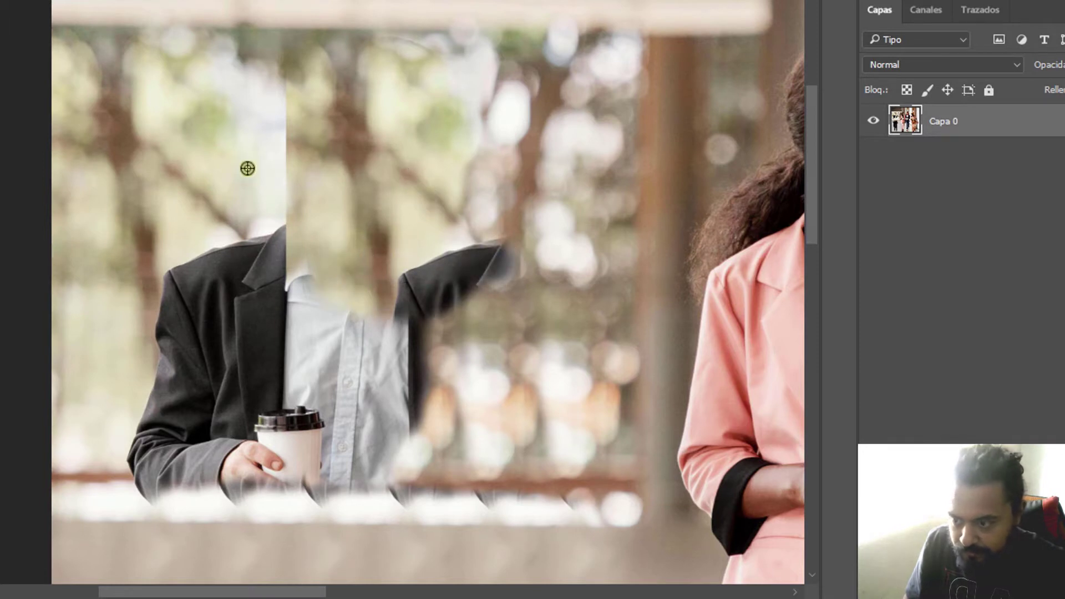
{"action": "left_click_drag", "start_coordinate": [262, 90], "coordinate": [272, 205]}
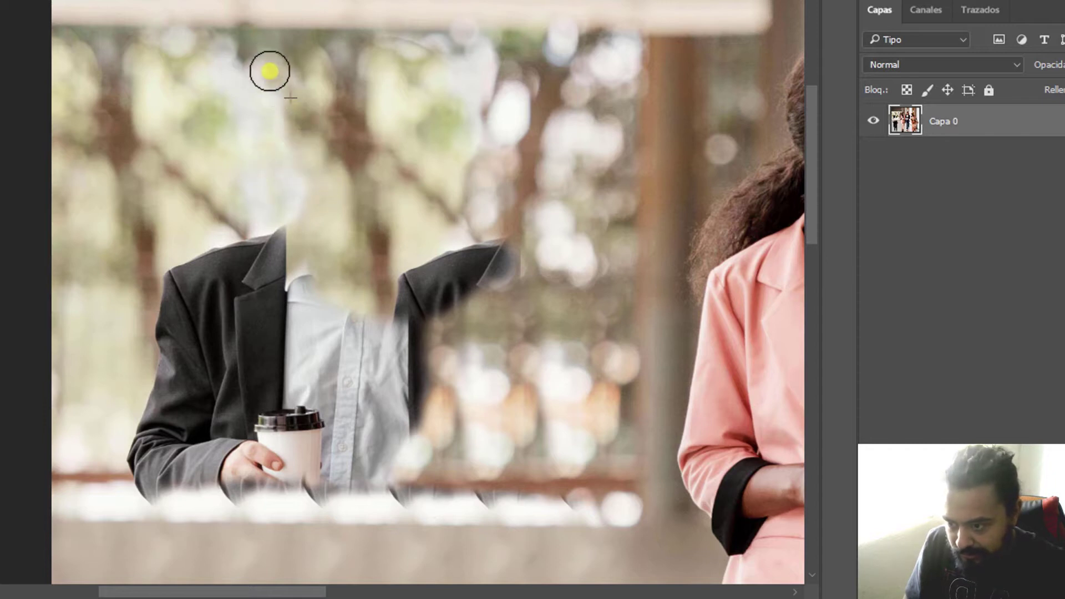
- Resample the blurred background and clone over the area beside the man's shoulder
{"action": "scroll", "coordinate": [294, 89], "scroll_direction": "down", "scroll_amount": 3}
{"action": "scroll", "coordinate": [322, 133], "scroll_direction": "up", "scroll_amount": 3}
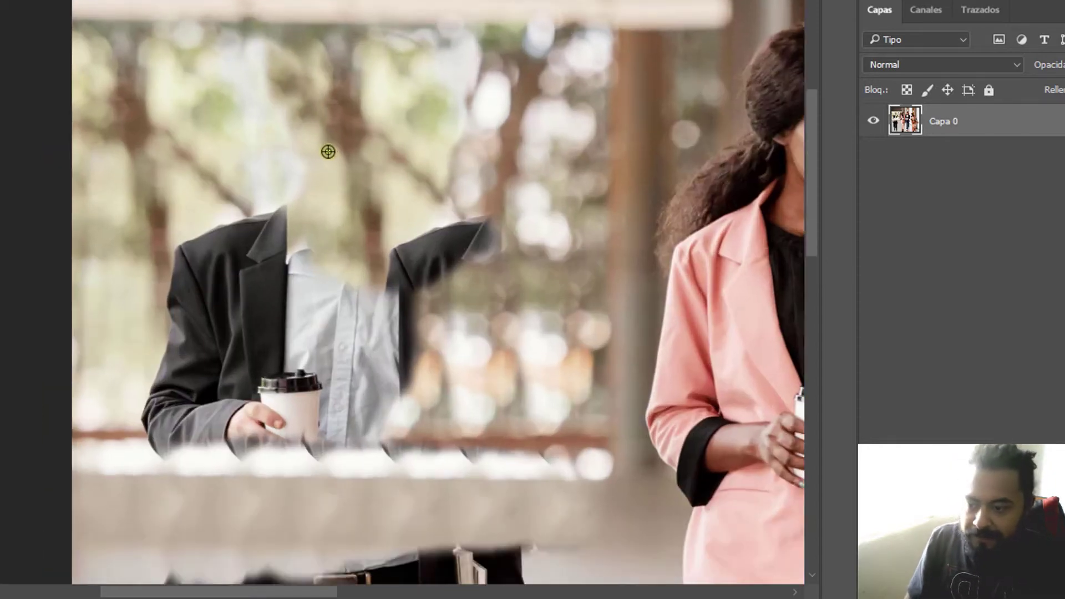
{"action": "scroll", "coordinate": [328, 151], "scroll_direction": "down", "scroll_amount": 3}
{"action": "scroll", "coordinate": [344, 178], "scroll_direction": "up", "scroll_amount": 3}
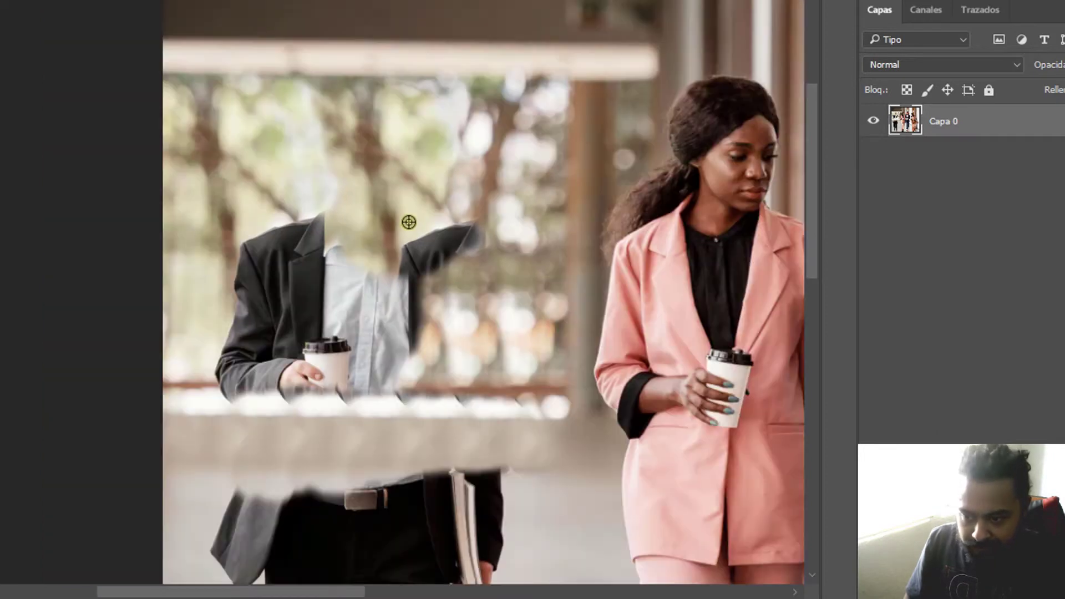
{"action": "scroll", "coordinate": [409, 222], "scroll_direction": "down", "scroll_amount": 3}
{"action": "scroll", "coordinate": [416, 257], "scroll_direction": "up", "scroll_amount": 1}
{"action": "scroll", "coordinate": [427, 285], "scroll_direction": "up", "scroll_amount": 1}
{"action": "scroll", "coordinate": [440, 273], "scroll_direction": "up", "scroll_amount": 2}
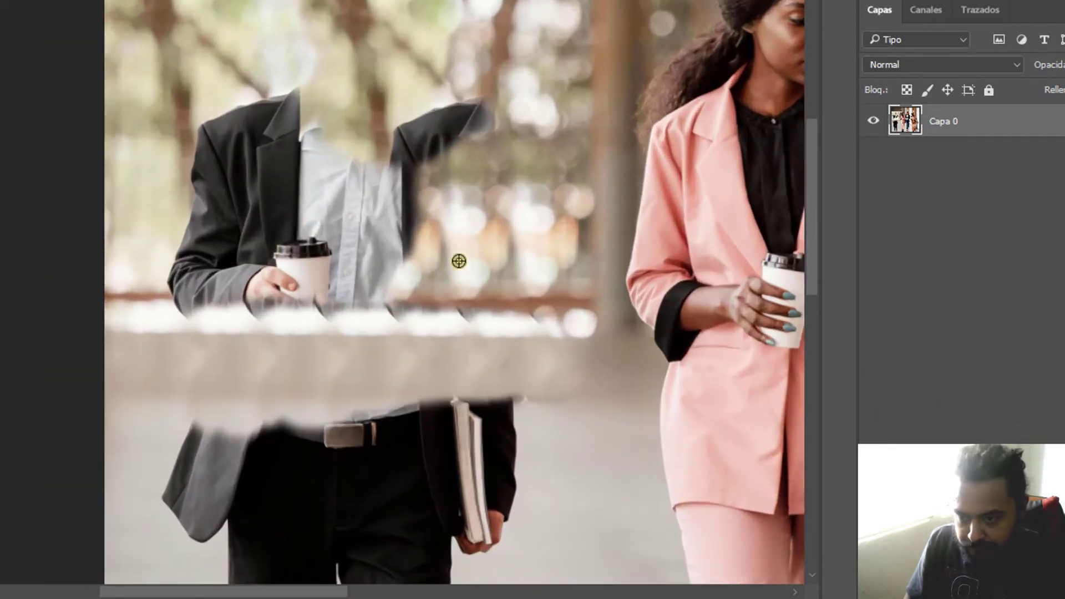
{"action": "scroll", "coordinate": [499, 222], "scroll_direction": "up", "scroll_amount": 2}
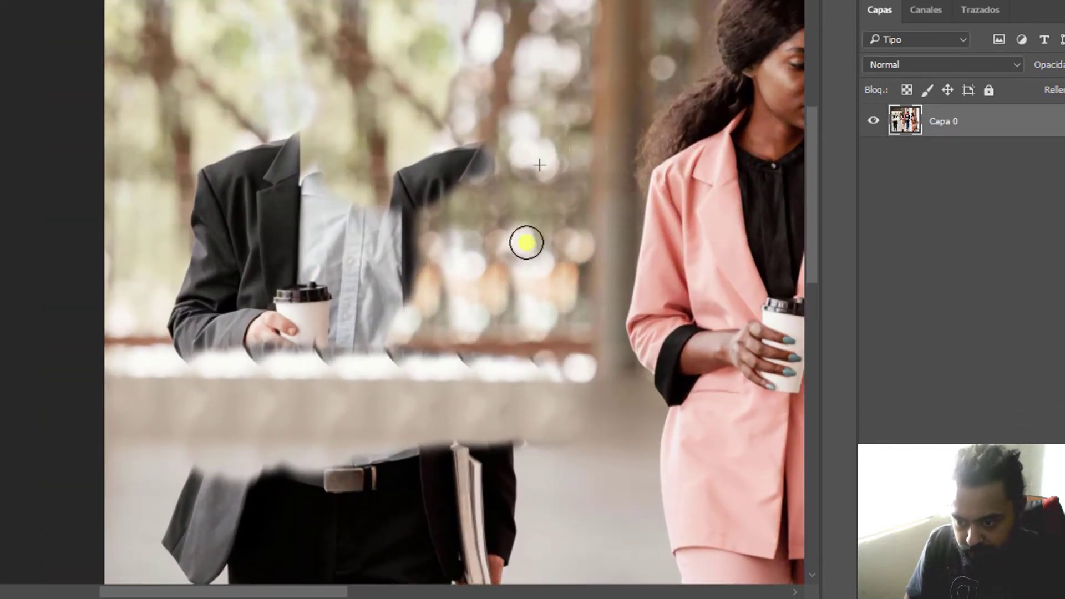
{"action": "left_click_drag", "start_coordinate": [549, 217], "coordinate": [509, 284]}
{"action": "left_click", "coordinate": [554, 144], "text": "alt"}
{"action": "mouse_move", "coordinate": [540, 239]}
{"action": "left_mouse_down"}
{"action": "mouse_move", "coordinate": [523, 295]}
{"action": "mouse_move", "coordinate": [473, 304]}
{"action": "left_mouse_up"}
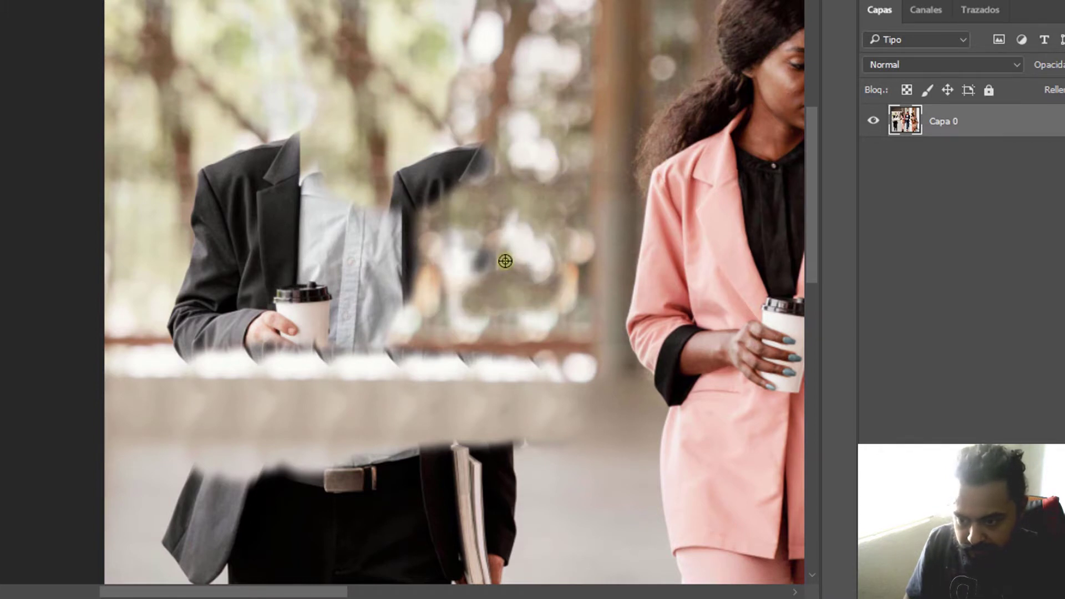
{"action": "left_click_drag", "start_coordinate": [505, 261], "coordinate": [428, 288]}
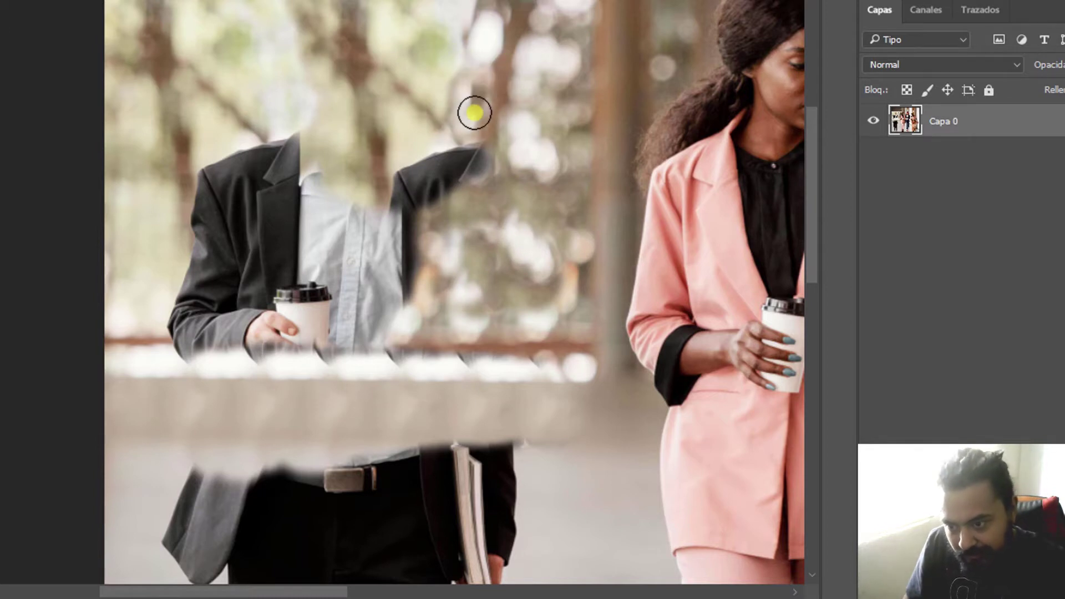
{"action": "mouse_move", "coordinate": [478, 183]}
{"action": "left_mouse_down"}
{"action": "mouse_move", "coordinate": [471, 151]}
{"action": "mouse_move", "coordinate": [431, 162]}
{"action": "mouse_move", "coordinate": [402, 147]}
{"action": "mouse_move", "coordinate": [459, 289]}
{"action": "left_mouse_up"}
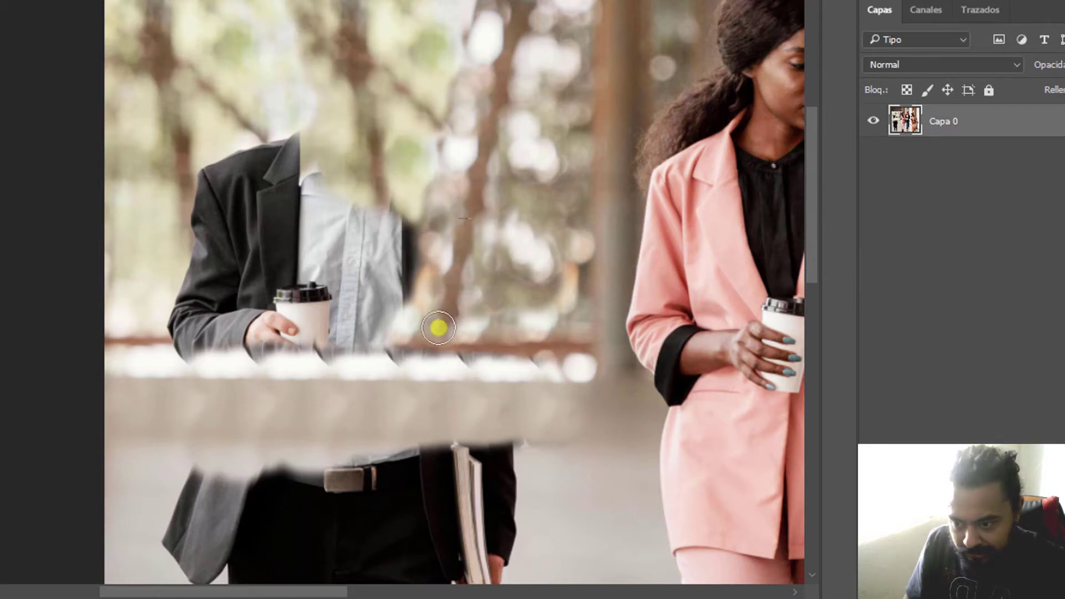
- Cover the left jacket edge, both shirt edges and the top of the lapel
{"action": "scroll", "coordinate": [564, 148], "scroll_direction": "down", "scroll_amount": 1}
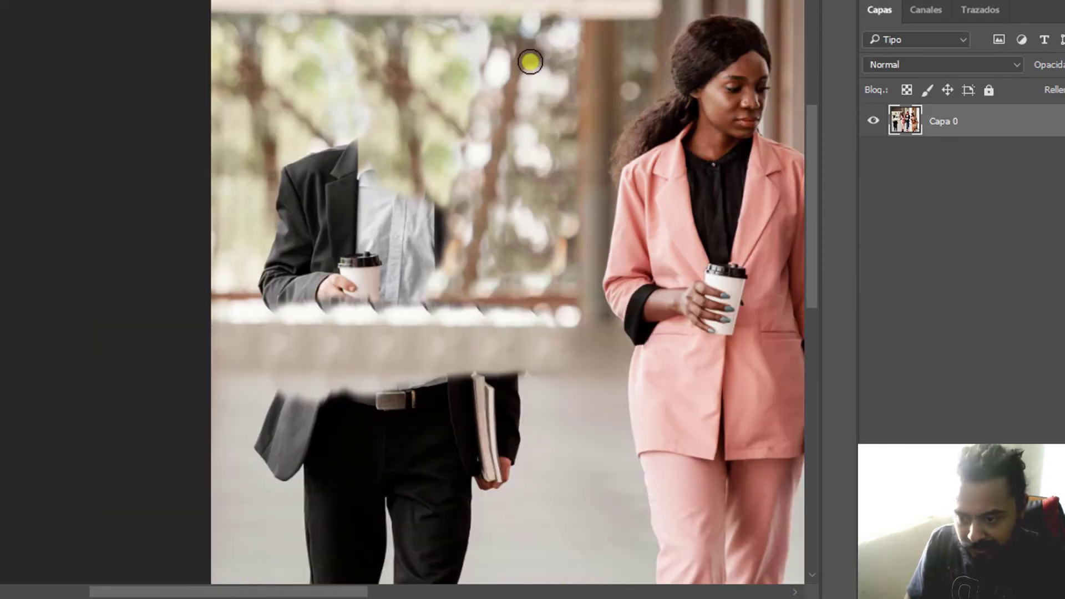
{"action": "scroll", "coordinate": [254, 205], "scroll_direction": "up", "scroll_amount": 1}
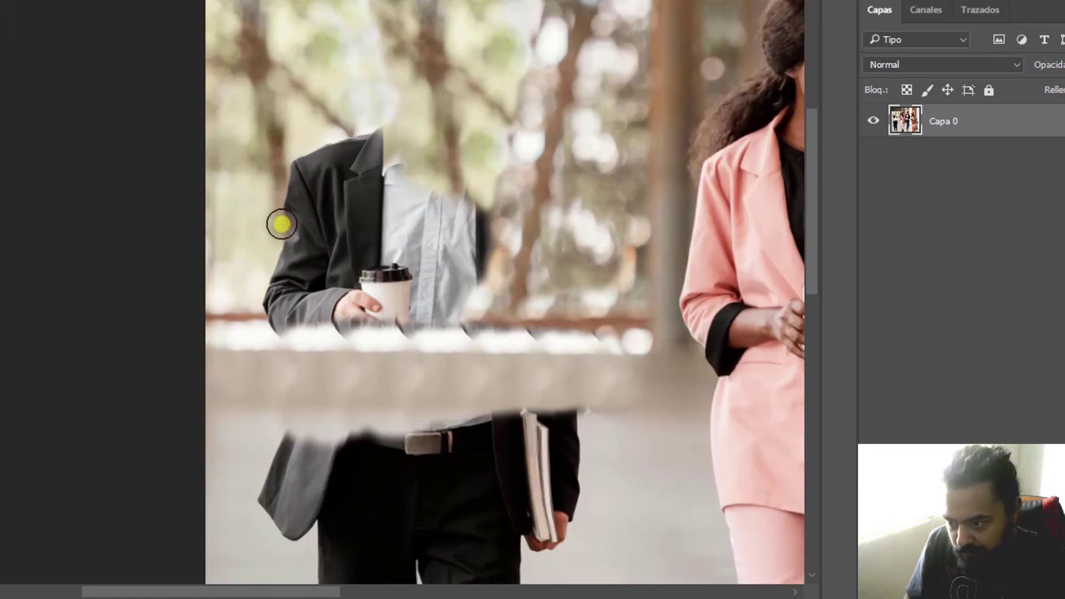
{"action": "mouse_move", "coordinate": [283, 245]}
{"action": "left_mouse_down"}
{"action": "mouse_move", "coordinate": [285, 174]}
{"action": "mouse_move", "coordinate": [297, 242]}
{"action": "mouse_move", "coordinate": [278, 290]}
{"action": "left_mouse_up"}
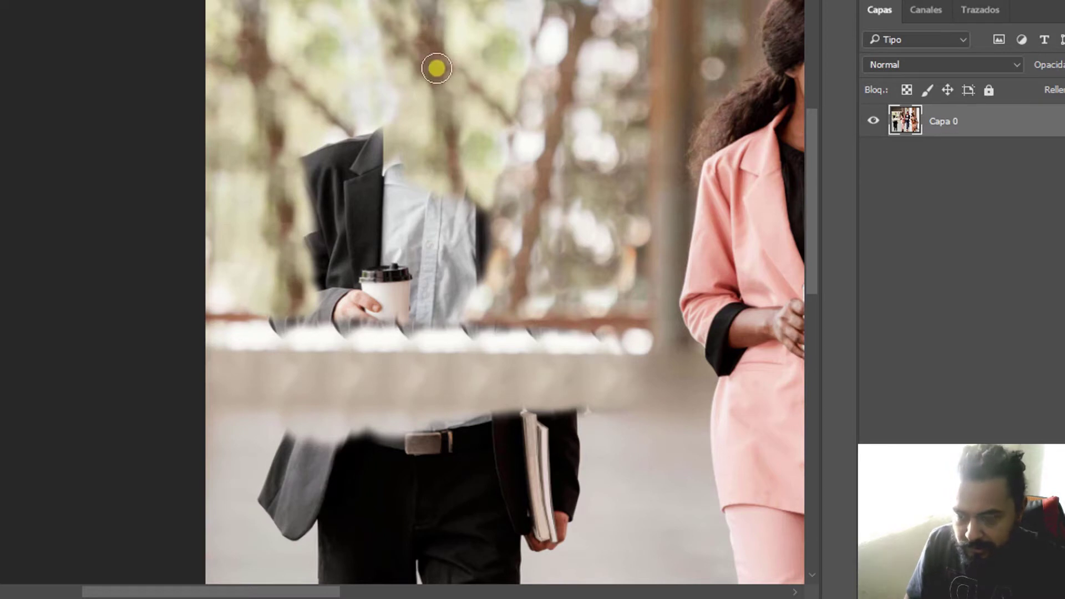
{"action": "scroll", "coordinate": [452, 146], "scroll_direction": "up", "scroll_amount": 1}
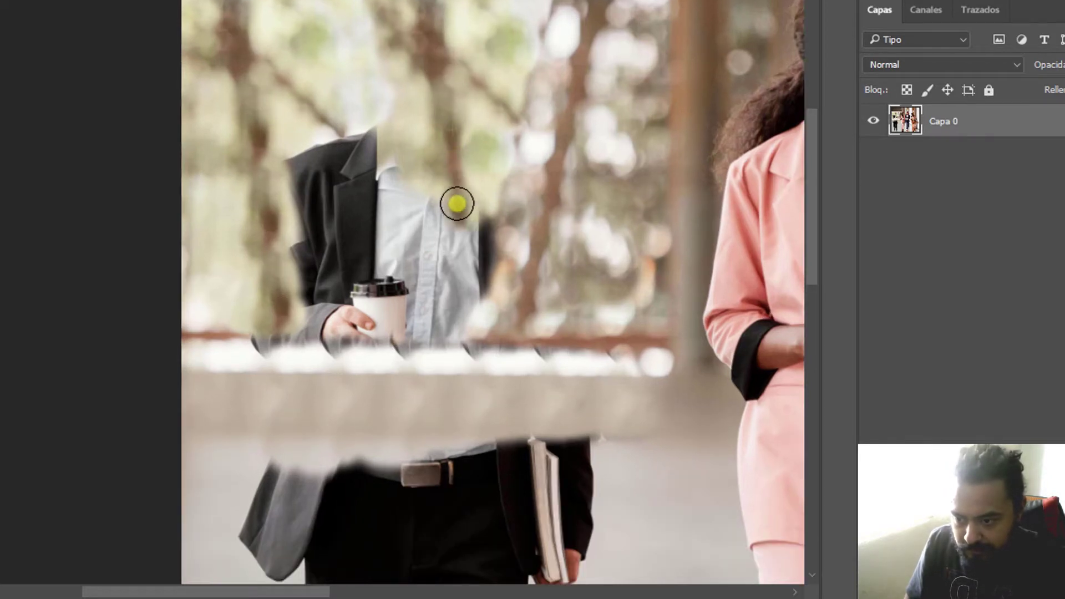
{"action": "mouse_move", "coordinate": [457, 212]}
{"action": "left_mouse_down"}
{"action": "mouse_move", "coordinate": [452, 228]}
{"action": "mouse_move", "coordinate": [492, 257]}
{"action": "mouse_move", "coordinate": [428, 212]}
{"action": "mouse_move", "coordinate": [406, 155]}
{"action": "mouse_move", "coordinate": [376, 136]}
{"action": "mouse_move", "coordinate": [428, 226]}
{"action": "left_mouse_up"}
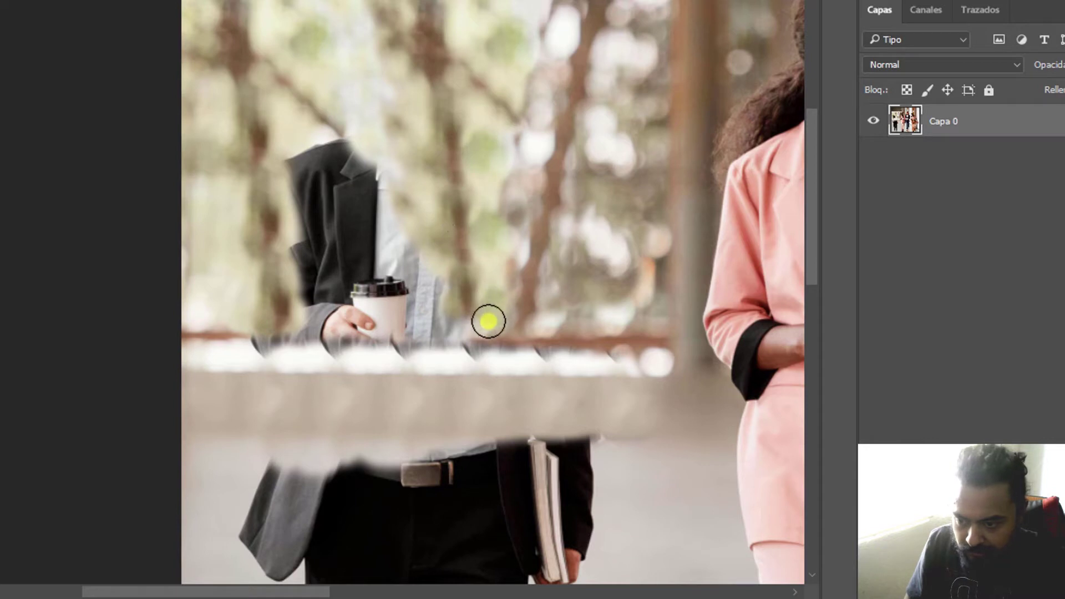
{"action": "left_click_drag", "start_coordinate": [471, 312], "coordinate": [414, 260]}
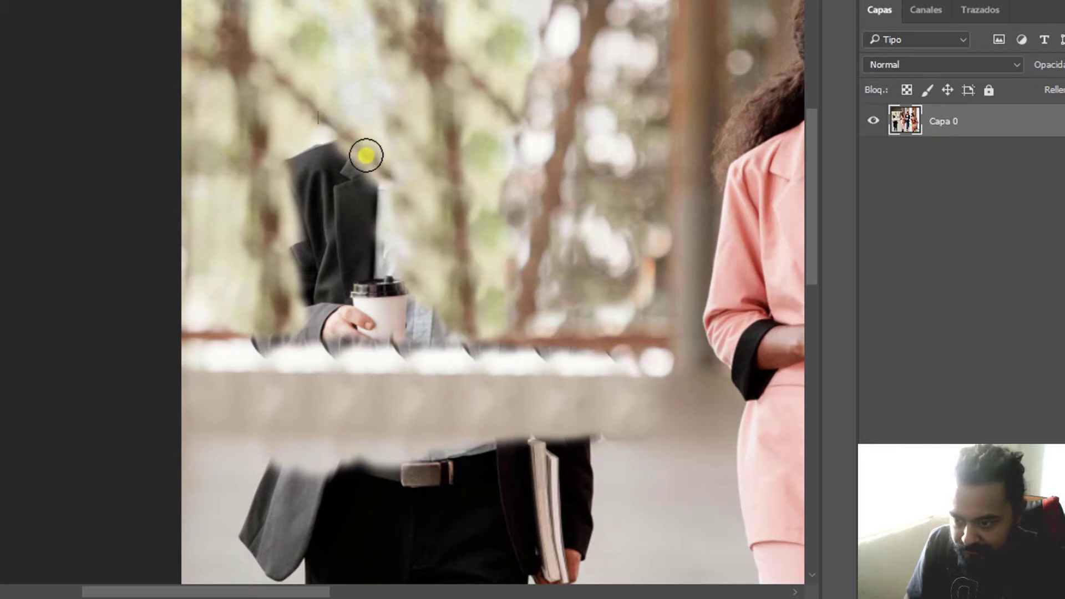
{"action": "left_click_drag", "start_coordinate": [419, 187], "coordinate": [333, 138]}
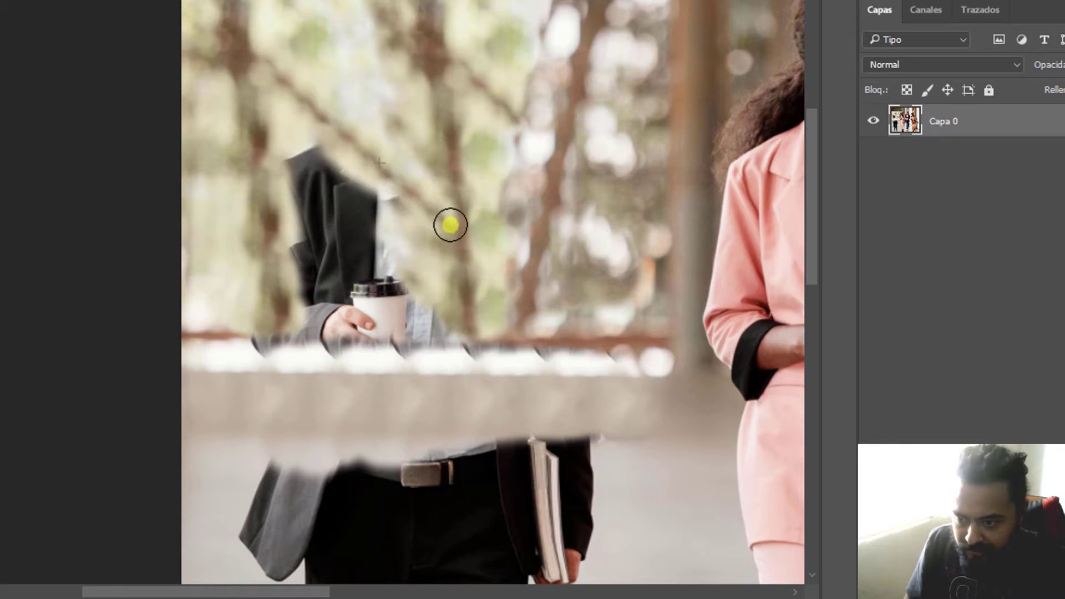
- Restore the brown railing line across the left side with cloned background
{"action": "scroll", "coordinate": [441, 222], "scroll_direction": "down", "scroll_amount": 3}
{"action": "scroll", "coordinate": [279, 262], "scroll_direction": "down", "scroll_amount": 1}
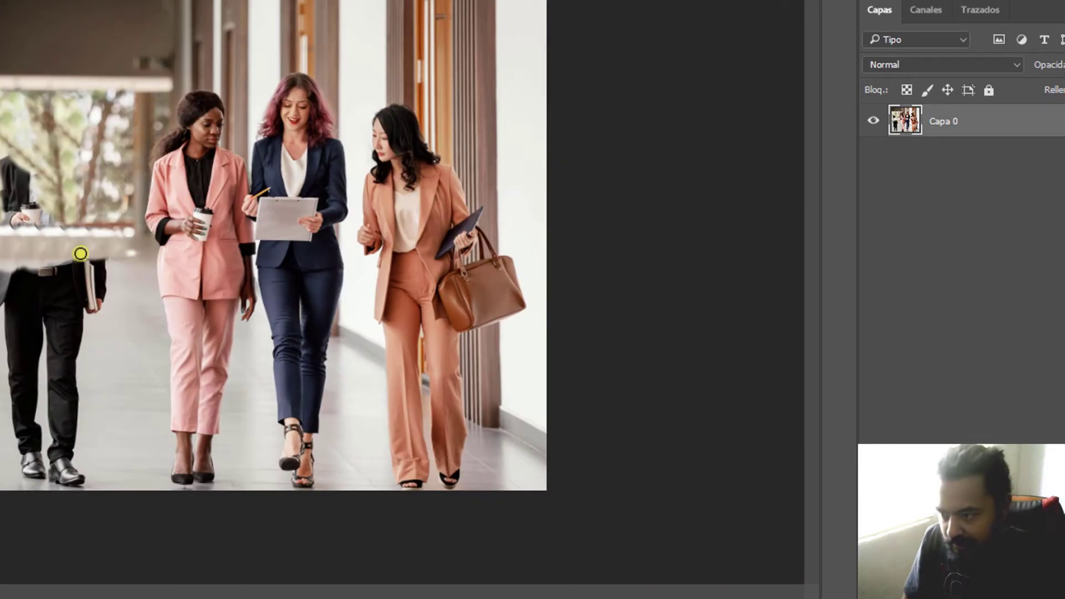
{"action": "scroll", "coordinate": [81, 253], "scroll_direction": "up", "scroll_amount": 1}
{"action": "scroll", "coordinate": [81, 254], "scroll_direction": "up", "scroll_amount": 1}
{"action": "scroll", "coordinate": [81, 253], "scroll_direction": "up", "scroll_amount": 1}
{"action": "scroll", "coordinate": [81, 253], "scroll_direction": "up", "scroll_amount": 1}
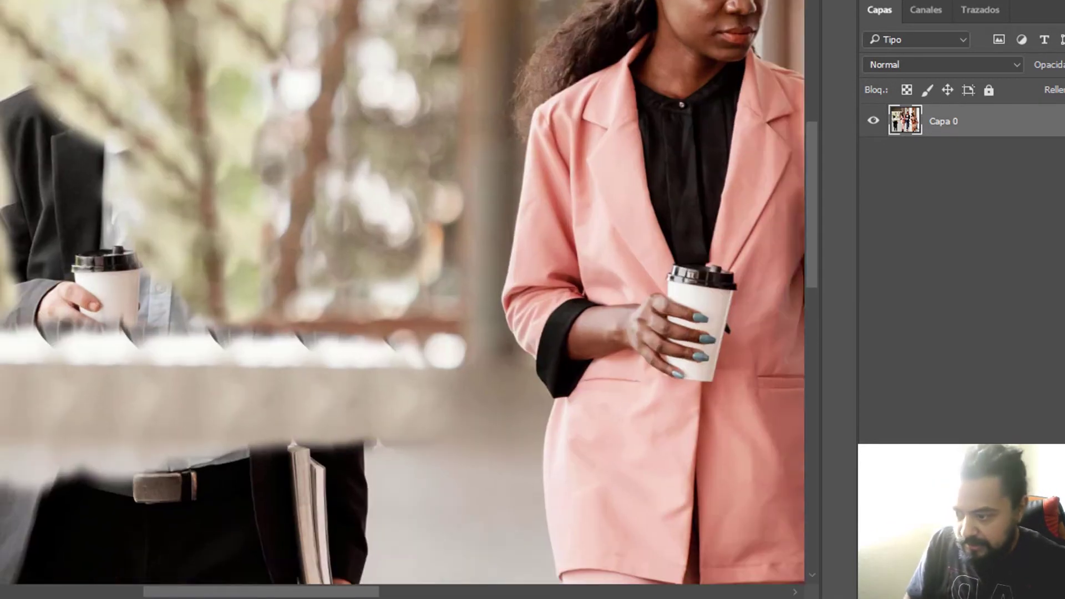
{"action": "scroll", "coordinate": [459, 326], "scroll_direction": "up", "scroll_amount": 1}
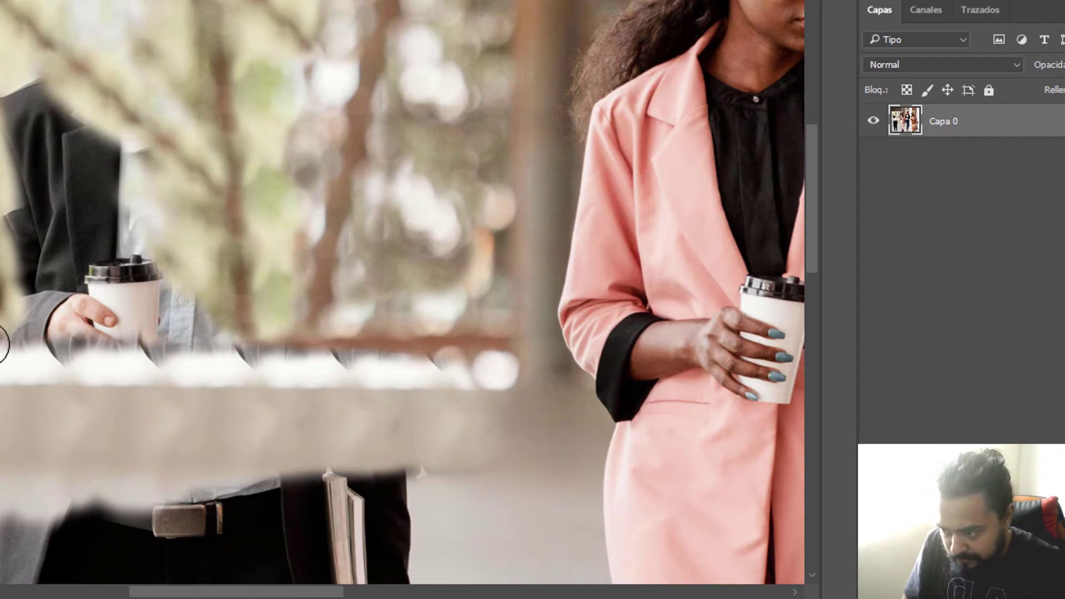
{"action": "mouse_move", "coordinate": [9, 344]}
{"action": "left_mouse_down"}
{"action": "mouse_move", "coordinate": [62, 352]}
{"action": "mouse_move", "coordinate": [4, 108]}
{"action": "mouse_move", "coordinate": [47, 323]}
{"action": "mouse_move", "coordinate": [292, 357]}
{"action": "mouse_move", "coordinate": [484, 361]}
{"action": "left_mouse_up"}
- Zoom in, sample background, and clone over the leftover black jacket strip
{"action": "scroll", "coordinate": [340, 331], "scroll_direction": "down", "scroll_amount": 3}
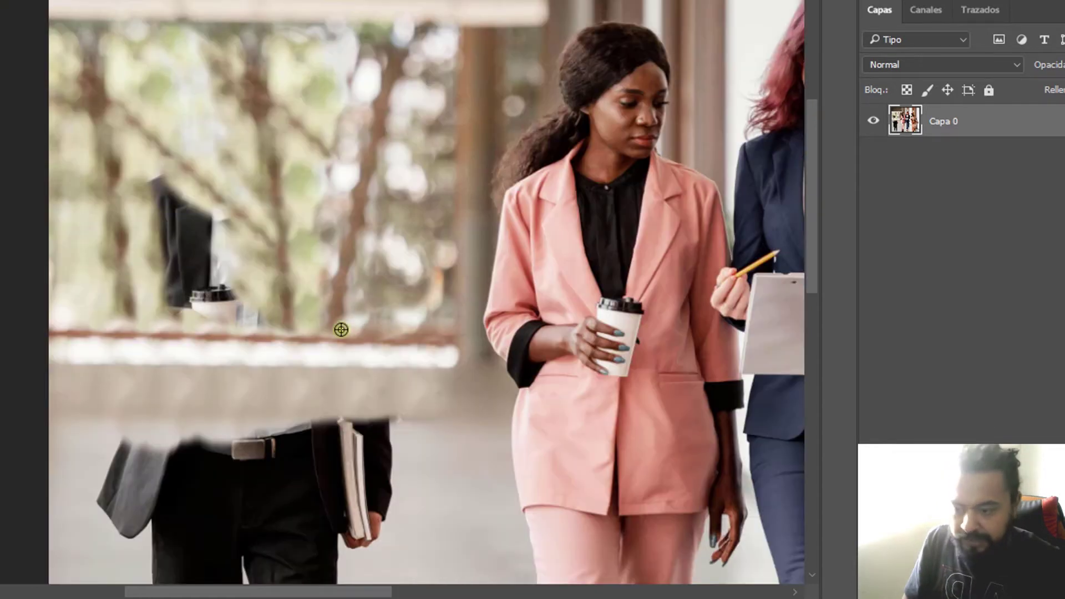
{"action": "scroll", "coordinate": [311, 302], "scroll_direction": "up", "scroll_amount": 1}
{"action": "scroll", "coordinate": [200, 246], "scroll_direction": "up", "scroll_amount": 1}
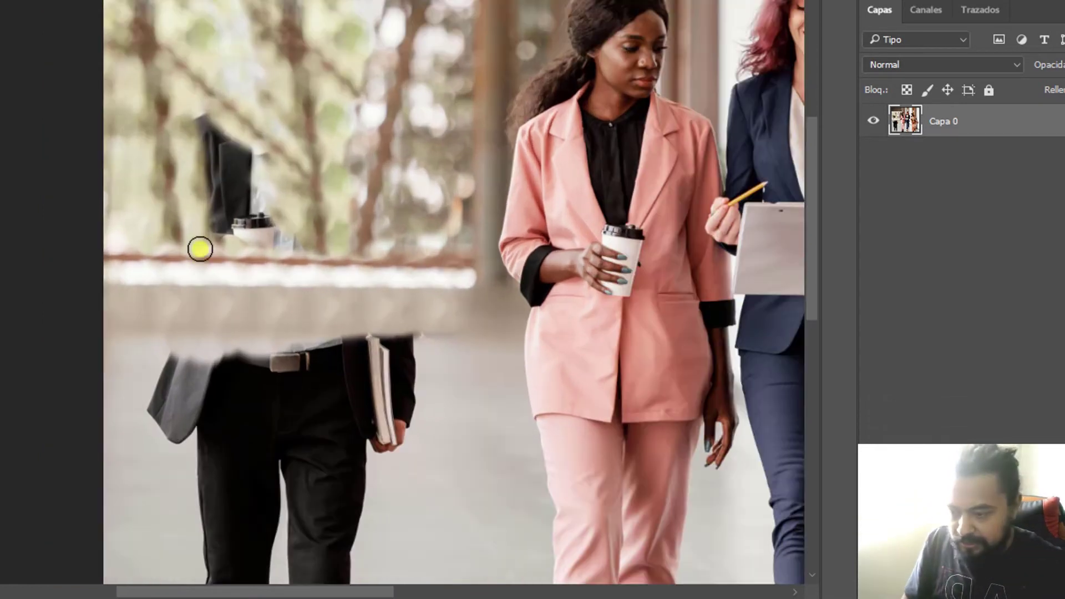
{"action": "scroll", "coordinate": [262, 169], "scroll_direction": "up", "scroll_amount": 1}
{"action": "scroll", "coordinate": [242, 158], "scroll_direction": "up", "scroll_amount": 1}
{"action": "scroll", "coordinate": [202, 157], "scroll_direction": "up", "scroll_amount": 1}
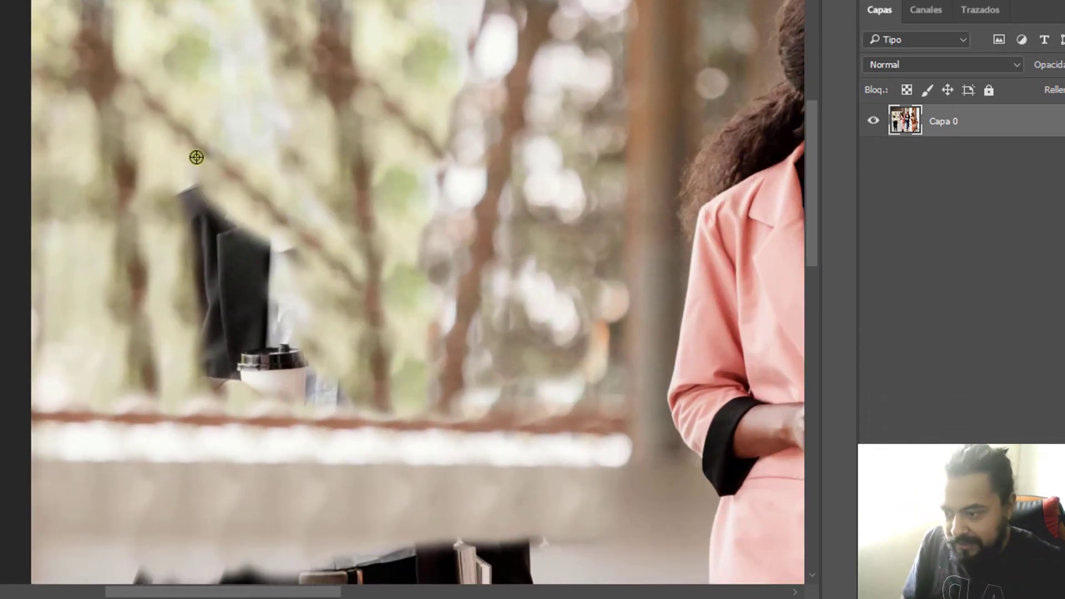
{"action": "left_click", "coordinate": [174, 311], "text": "alt"}
{"action": "left_click", "coordinate": [245, 30]}
{"action": "left_click_drag", "start_coordinate": [245, 30], "coordinate": [188, 22]}
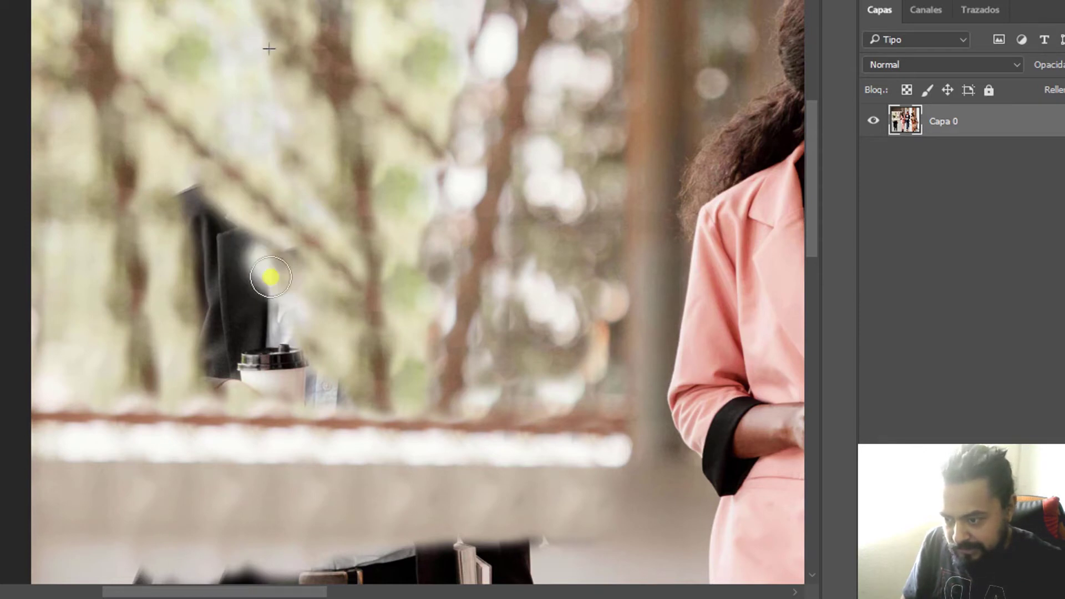
{"action": "mouse_move", "coordinate": [260, 260]}
{"action": "left_mouse_down"}
{"action": "mouse_move", "coordinate": [200, 240]}
{"action": "mouse_move", "coordinate": [207, 292]}
{"action": "mouse_move", "coordinate": [206, 240]}
{"action": "left_mouse_up"}
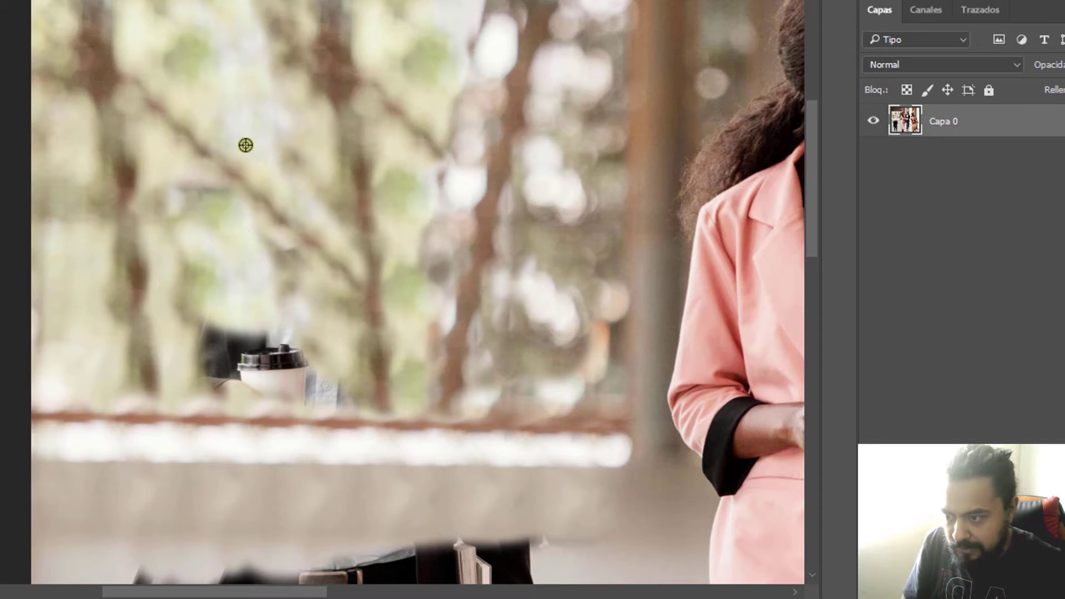
- Paint out the coffee cup and dark remnants above the railing, then zoom back out
{"action": "mouse_move", "coordinate": [241, 319]}
{"action": "left_mouse_down"}
{"action": "mouse_move", "coordinate": [214, 340]}
{"action": "mouse_move", "coordinate": [310, 366]}
{"action": "left_mouse_up"}
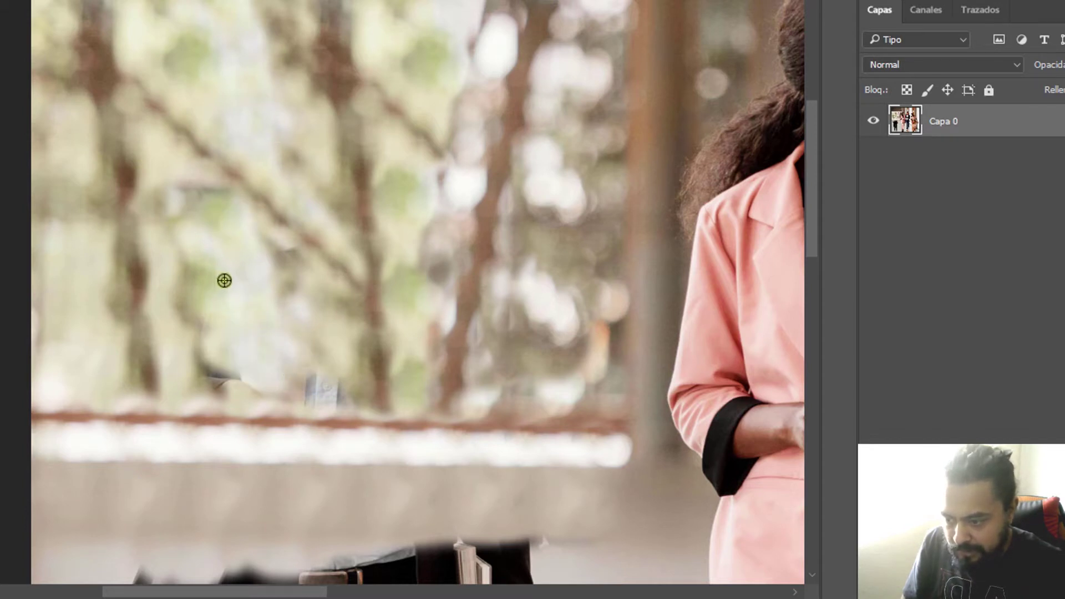
{"action": "left_click_drag", "start_coordinate": [213, 365], "coordinate": [314, 395]}
{"action": "left_click_drag", "start_coordinate": [292, 358], "coordinate": [328, 396]}
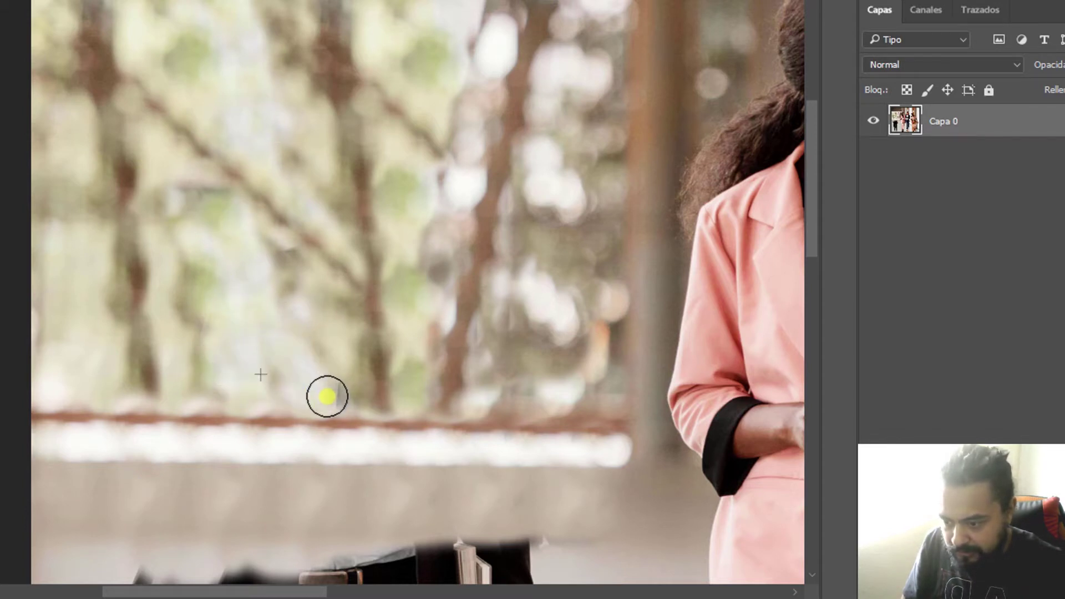
{"action": "mouse_move", "coordinate": [203, 212]}
{"action": "left_mouse_down"}
{"action": "mouse_move", "coordinate": [204, 198]}
{"action": "mouse_move", "coordinate": [189, 190]}
{"action": "left_mouse_up"}
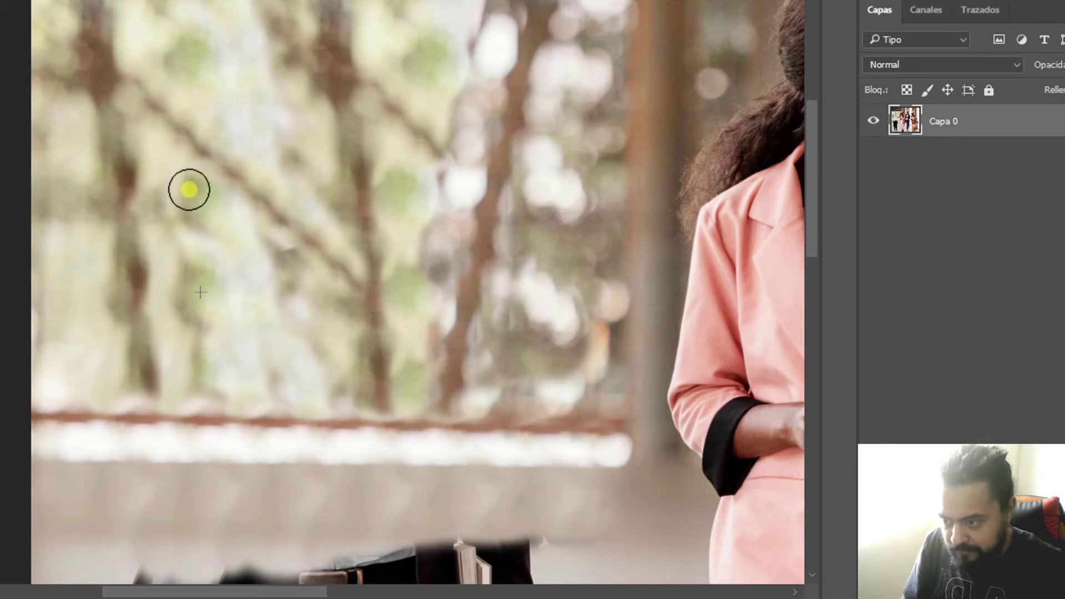
{"action": "scroll", "coordinate": [255, 242], "scroll_direction": "down", "scroll_amount": 3}
{"action": "scroll", "coordinate": [245, 242], "scroll_direction": "down", "scroll_amount": 2}
{"action": "scroll", "coordinate": [241, 255], "scroll_direction": "right", "scroll_amount": 5}
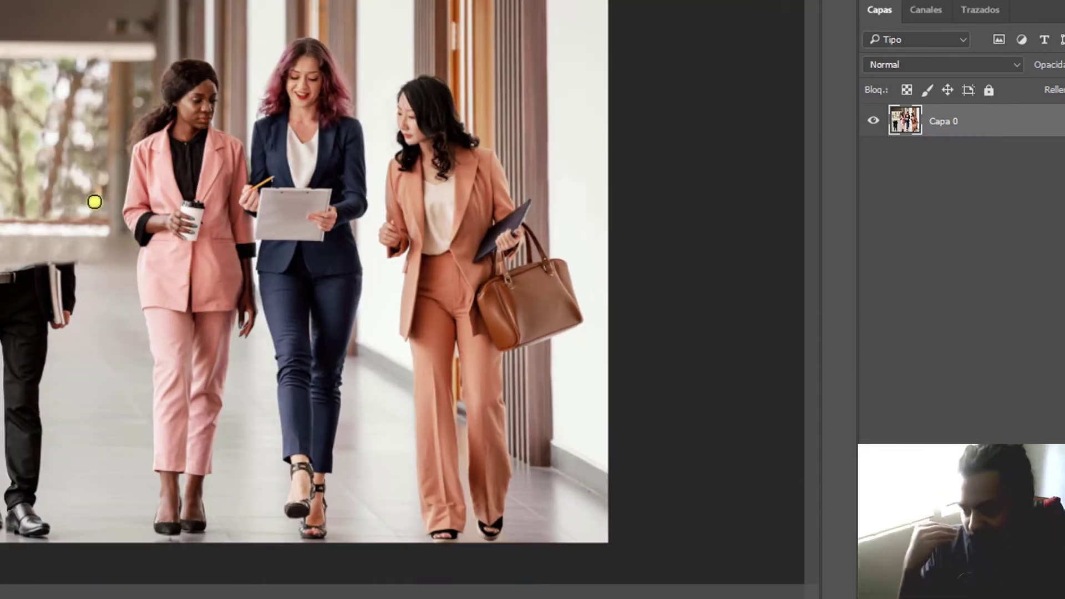
- Zoom in and out to inspect the man's remaining trousers and shoes
{"action": "scroll", "coordinate": [83, 158], "scroll_direction": "down", "scroll_amount": 1}
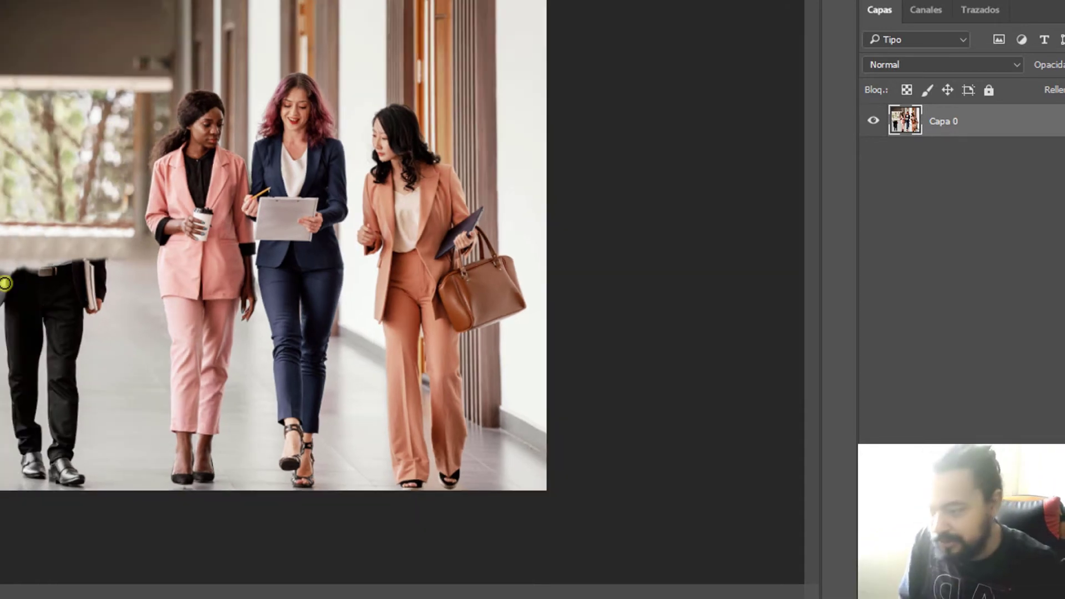
{"action": "scroll", "coordinate": [81, 159], "scroll_direction": "up", "scroll_amount": 2}
{"action": "scroll", "coordinate": [403, 293], "scroll_direction": "up", "scroll_amount": 2}
{"action": "scroll", "coordinate": [403, 293], "scroll_direction": "up", "scroll_amount": 1}
{"action": "scroll", "coordinate": [403, 293], "scroll_direction": "down", "scroll_amount": 1}
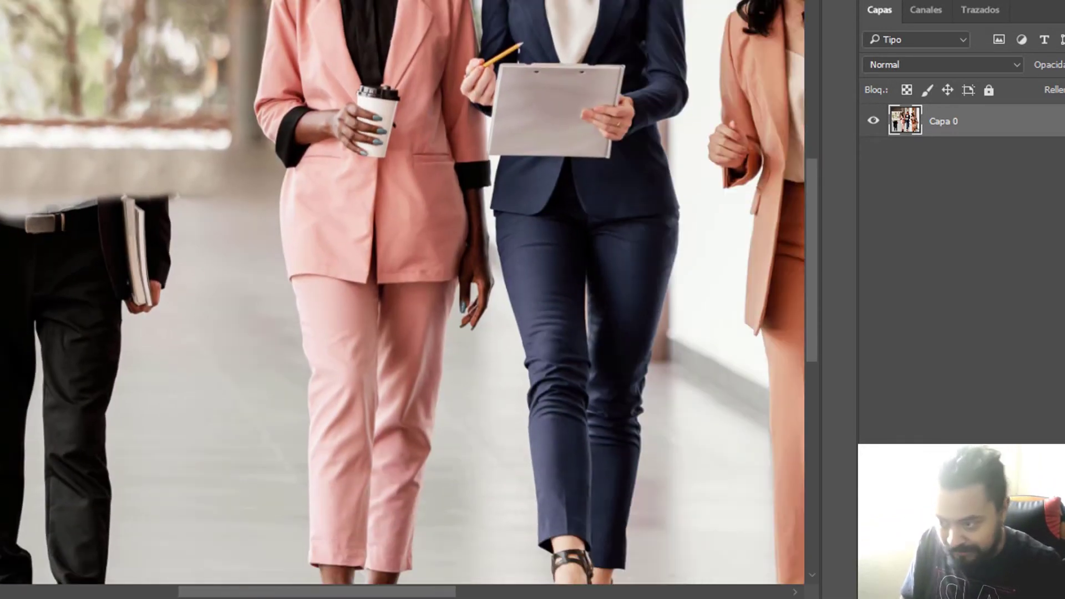
{"action": "scroll", "coordinate": [402, 293], "scroll_direction": "up", "scroll_amount": 2}
{"action": "scroll", "coordinate": [280, 211], "scroll_direction": "up", "scroll_amount": 1}
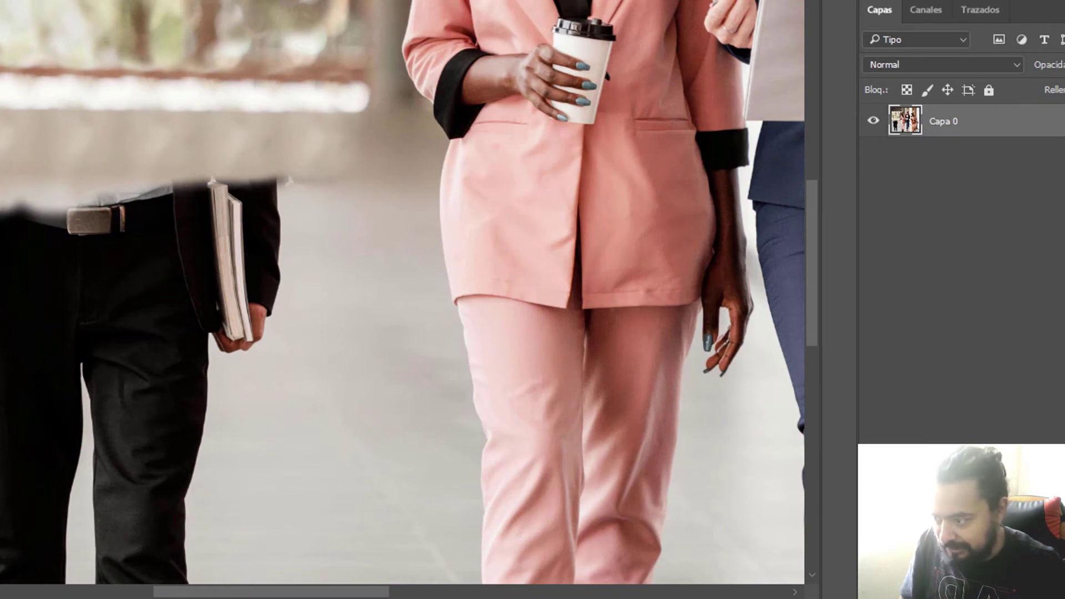
{"action": "scroll", "coordinate": [6, 333], "scroll_direction": "down", "scroll_amount": 1}
{"action": "scroll", "coordinate": [6, 333], "scroll_direction": "down", "scroll_amount": 2}
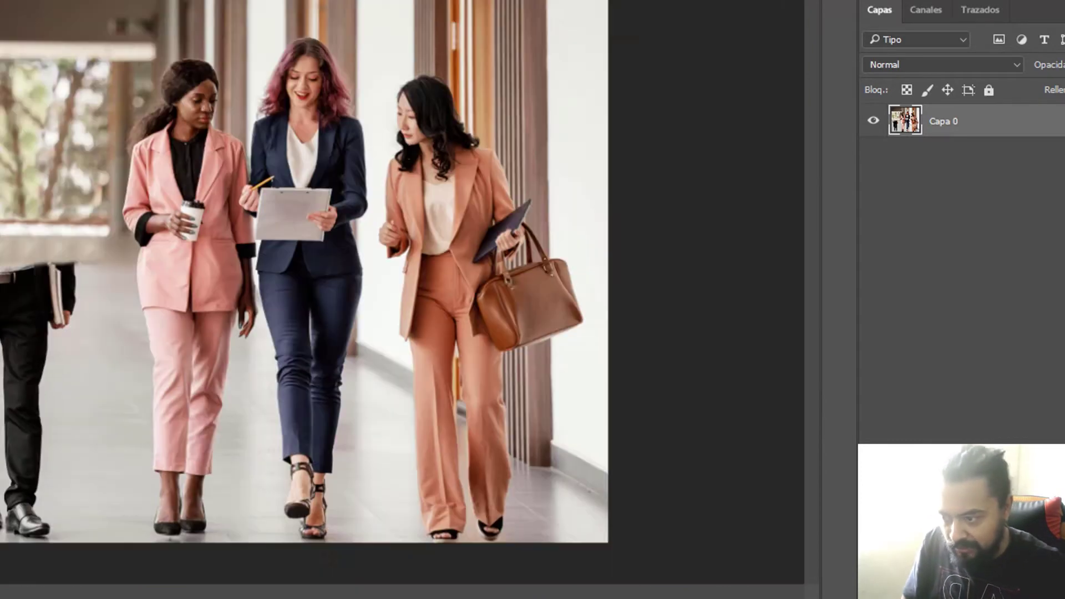
{"action": "scroll", "coordinate": [6, 333], "scroll_direction": "up", "scroll_amount": 1}
{"action": "scroll", "coordinate": [175, 291], "scroll_direction": "down", "scroll_amount": 3}
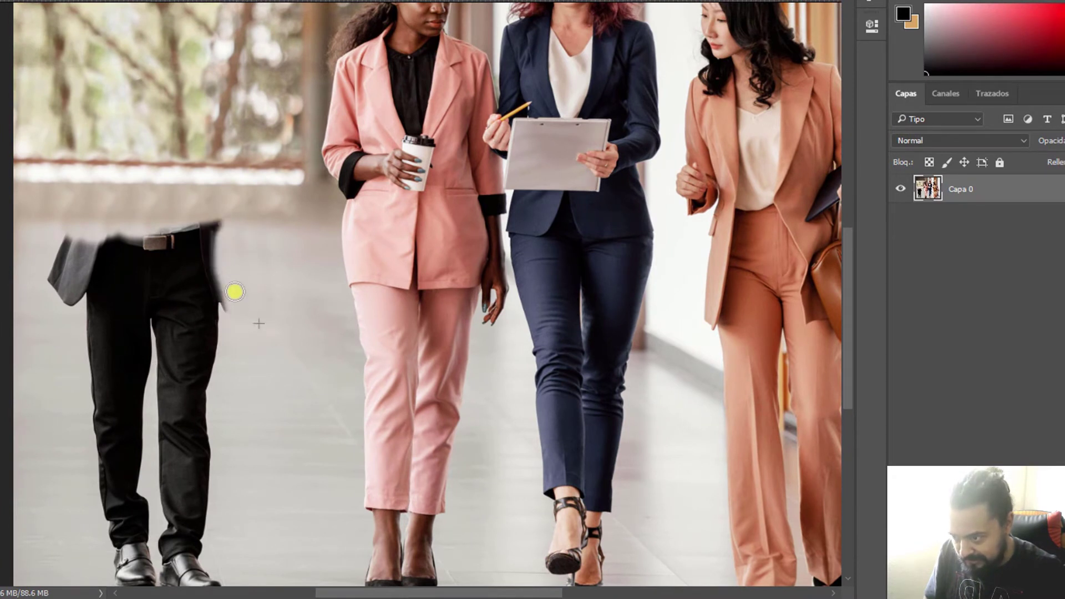
- Reduce the clone brush to a smaller size
{"action": "right_click", "coordinate": [261, 261]}
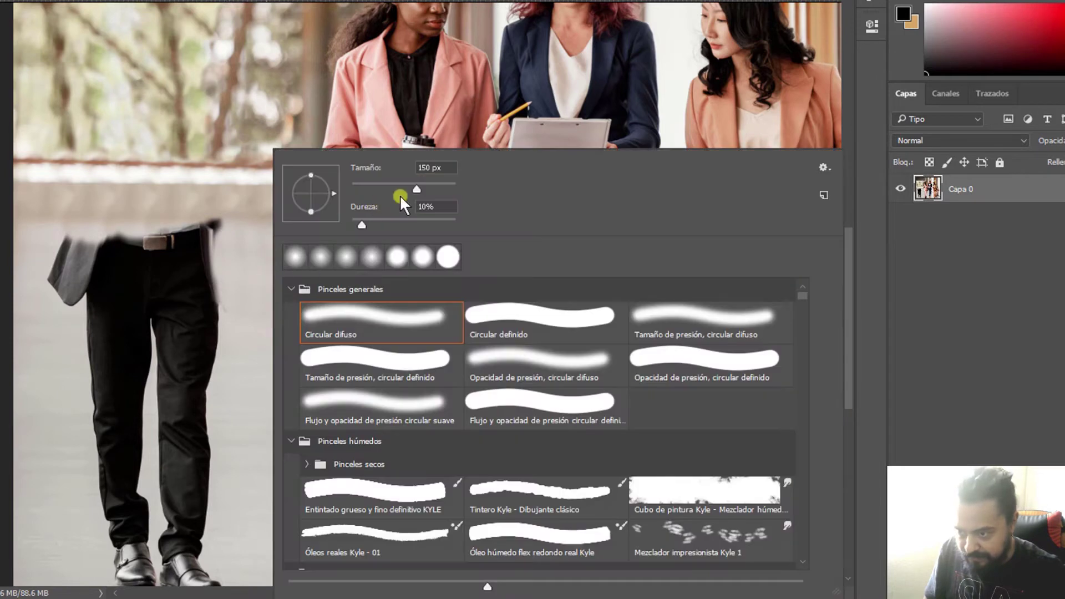
{"action": "left_click", "coordinate": [375, 171]}
{"action": "type", "text": "2"}
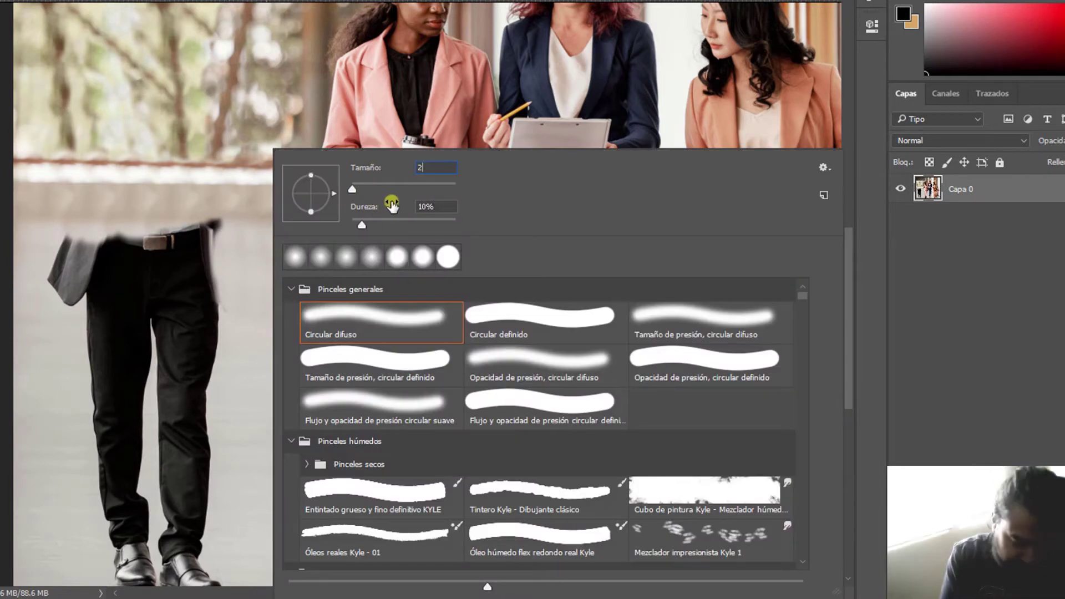
{"action": "key", "text": "Return"}
{"action": "key", "text": "v"}
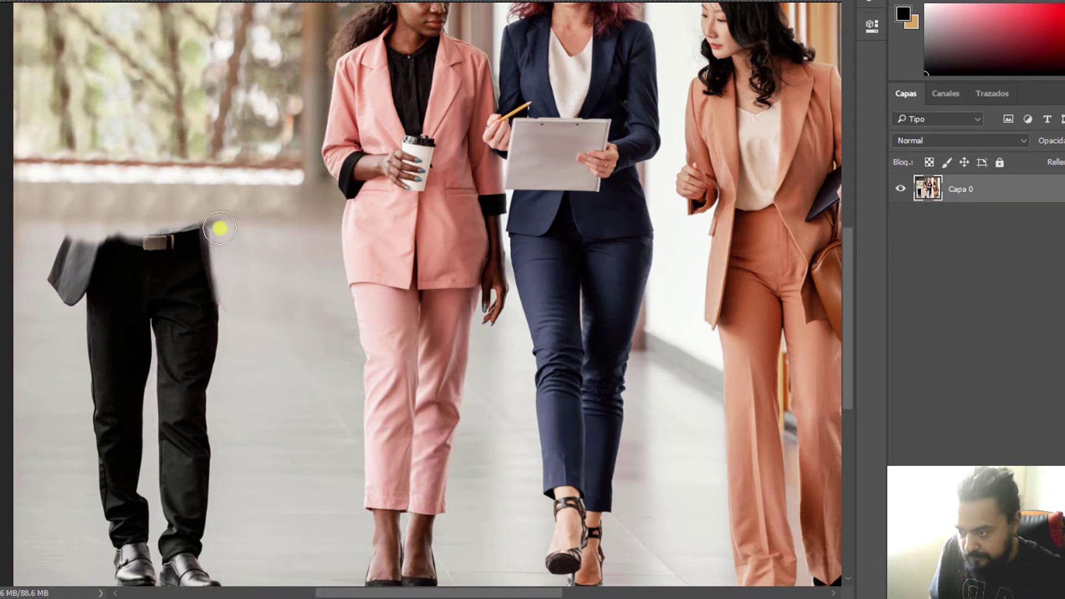
- Clone floor texture over the trousers, rear leg and leftover leg smudges
{"action": "mouse_move", "coordinate": [219, 228]}
{"action": "left_mouse_down"}
{"action": "mouse_move", "coordinate": [209, 269]}
{"action": "mouse_move", "coordinate": [216, 491]}
{"action": "mouse_move", "coordinate": [190, 374]}
{"action": "mouse_move", "coordinate": [209, 253]}
{"action": "mouse_move", "coordinate": [207, 516]}
{"action": "mouse_move", "coordinate": [167, 472]}
{"action": "mouse_move", "coordinate": [192, 420]}
{"action": "left_mouse_up"}
{"action": "scroll", "coordinate": [222, 467], "scroll_direction": "down", "scroll_amount": 1}
{"action": "scroll", "coordinate": [225, 501], "scroll_direction": "down", "scroll_amount": 1}
{"action": "mouse_move", "coordinate": [199, 432]}
{"action": "left_mouse_down"}
{"action": "mouse_move", "coordinate": [176, 133]}
{"action": "mouse_move", "coordinate": [171, 485]}
{"action": "mouse_move", "coordinate": [154, 238]}
{"action": "mouse_move", "coordinate": [159, 148]}
{"action": "mouse_move", "coordinate": [131, 476]}
{"action": "mouse_move", "coordinate": [119, 160]}
{"action": "mouse_move", "coordinate": [165, 442]}
{"action": "mouse_move", "coordinate": [174, 252]}
{"action": "mouse_move", "coordinate": [109, 191]}
{"action": "mouse_move", "coordinate": [139, 232]}
{"action": "mouse_move", "coordinate": [78, 195]}
{"action": "mouse_move", "coordinate": [136, 248]}
{"action": "mouse_move", "coordinate": [107, 490]}
{"action": "mouse_move", "coordinate": [120, 517]}
{"action": "mouse_move", "coordinate": [160, 528]}
{"action": "mouse_move", "coordinate": [218, 502]}
{"action": "left_mouse_up"}
{"action": "scroll", "coordinate": [174, 252], "scroll_direction": "up", "scroll_amount": 2}
{"action": "left_click_drag", "start_coordinate": [139, 486], "coordinate": [101, 509]}
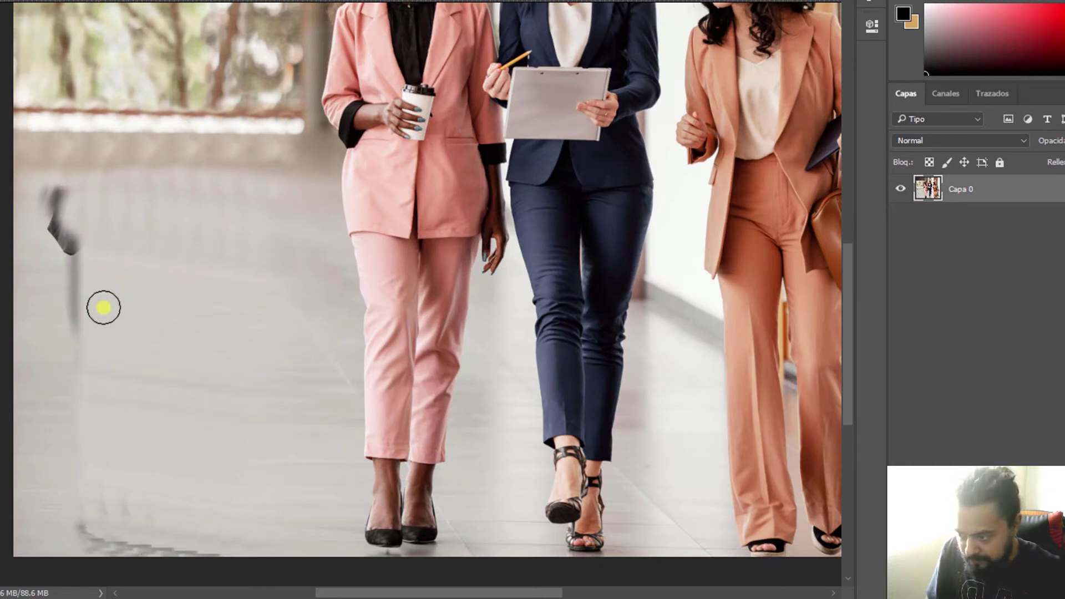
{"action": "mouse_move", "coordinate": [103, 308]}
{"action": "left_mouse_down"}
{"action": "mouse_move", "coordinate": [76, 341]}
{"action": "mouse_move", "coordinate": [81, 226]}
{"action": "mouse_move", "coordinate": [55, 194]}
{"action": "left_mouse_up"}
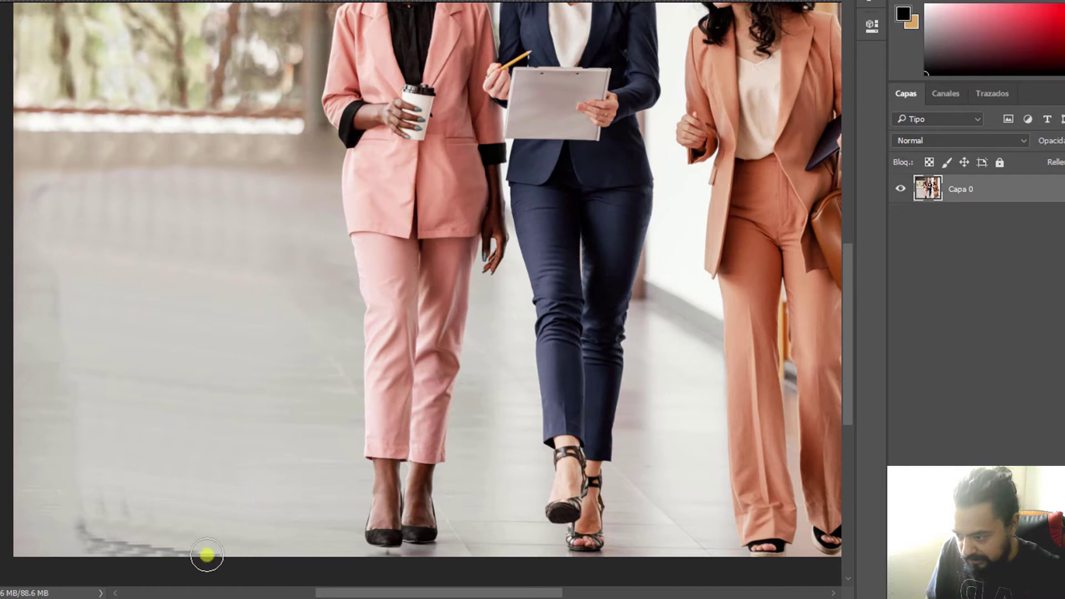
{"action": "mouse_move", "coordinate": [207, 555]}
{"action": "left_mouse_down"}
{"action": "mouse_move", "coordinate": [114, 521]}
{"action": "mouse_move", "coordinate": [175, 548]}
{"action": "left_mouse_up"}
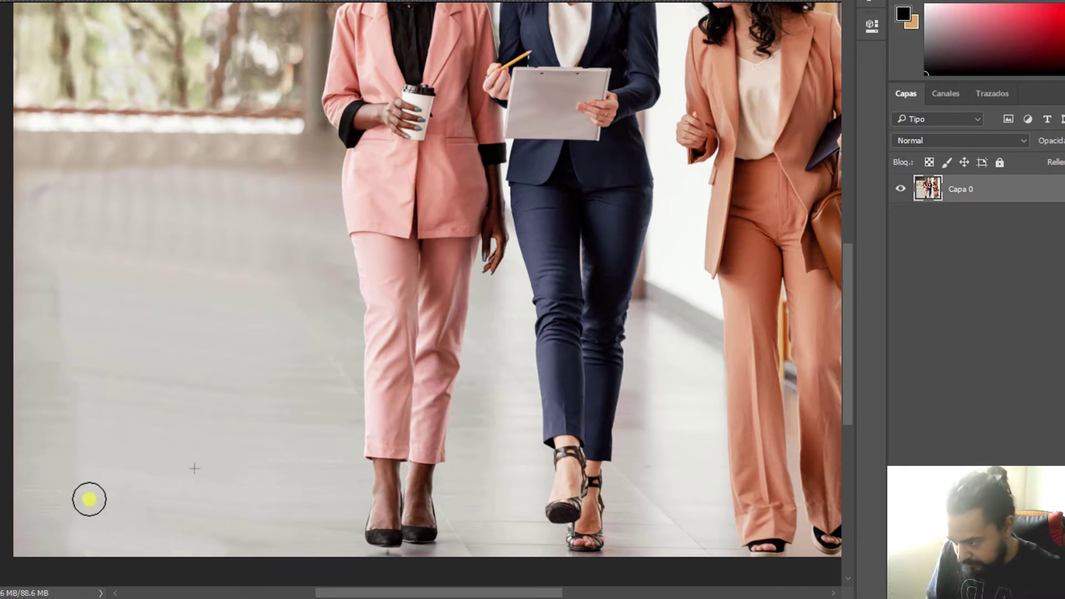
{"action": "scroll", "coordinate": [144, 363], "scroll_direction": "up", "scroll_amount": 2}
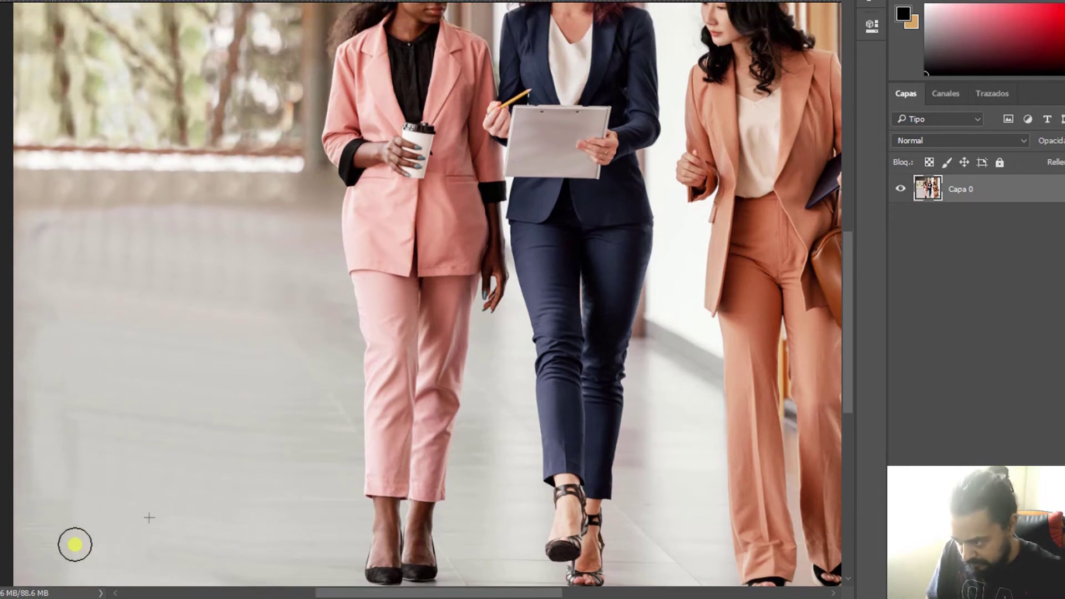
{"action": "scroll", "coordinate": [210, 382], "scroll_direction": "up", "scroll_amount": 2}
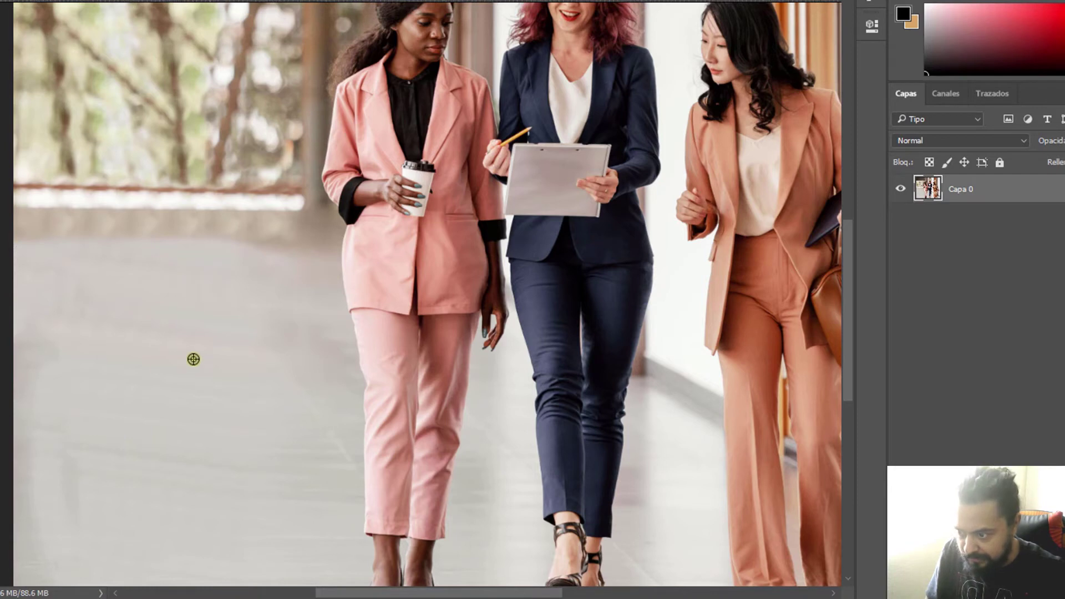
- Shrink the brush to size 10 and sample light beige from the corridor left of the woman in pink
{"action": "scroll", "coordinate": [193, 361], "scroll_direction": "down", "scroll_amount": 2}
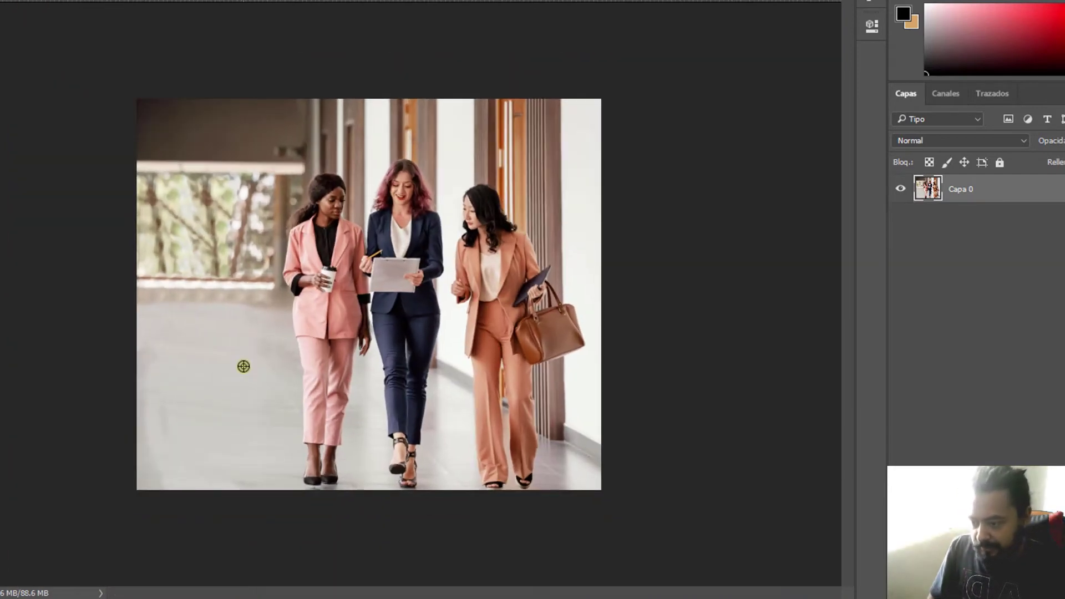
{"action": "scroll", "coordinate": [191, 310], "scroll_direction": "up", "scroll_amount": 2}
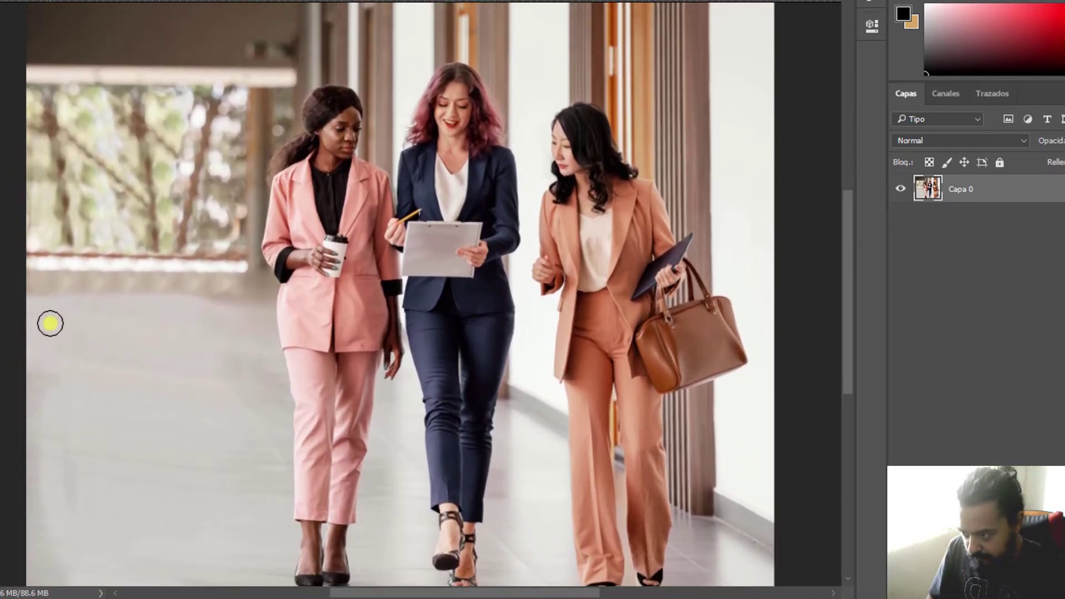
{"action": "scroll", "coordinate": [48, 309], "scroll_direction": "up", "scroll_amount": 1}
{"action": "scroll", "coordinate": [48, 308], "scroll_direction": "up", "scroll_amount": 1}
{"action": "scroll", "coordinate": [76, 260], "scroll_direction": "up", "scroll_amount": 1}
{"action": "scroll", "coordinate": [69, 238], "scroll_direction": "up", "scroll_amount": 1}
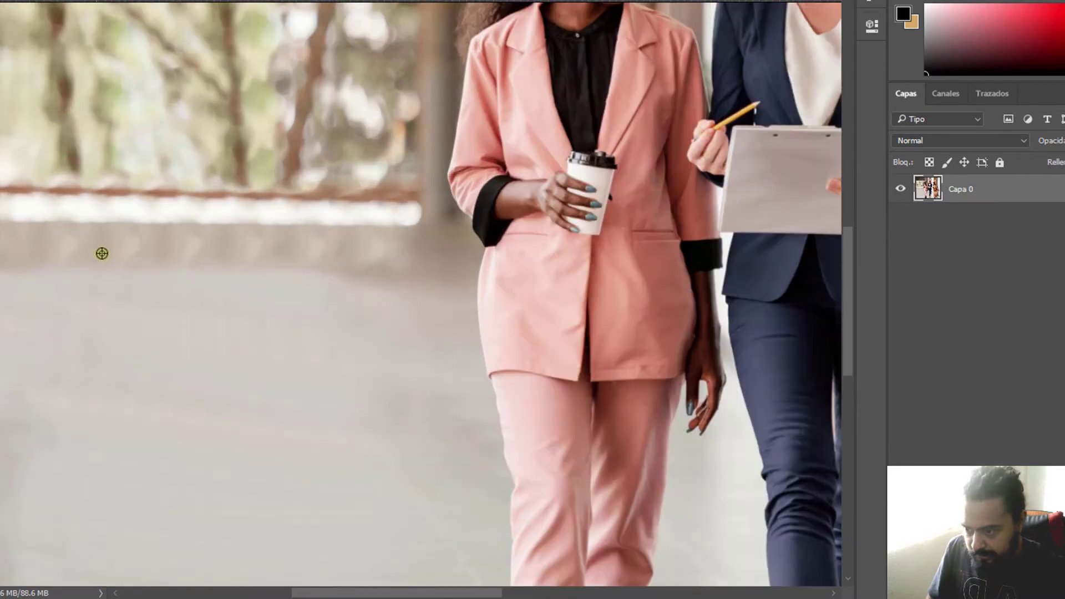
{"action": "scroll", "coordinate": [188, 266], "scroll_direction": "up", "scroll_amount": 1}
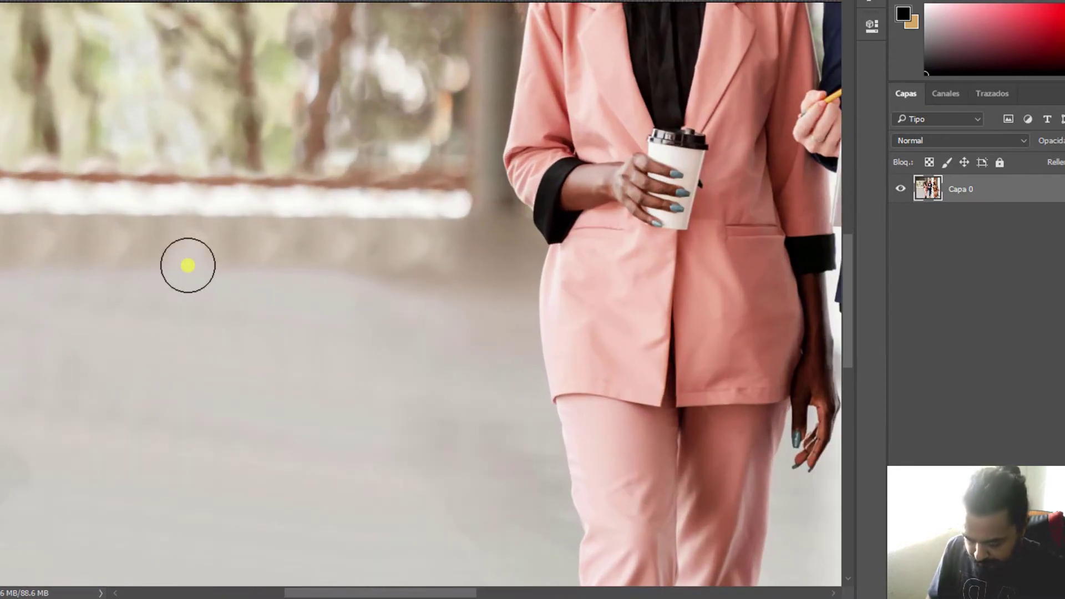
{"action": "right_click", "coordinate": [221, 253]}
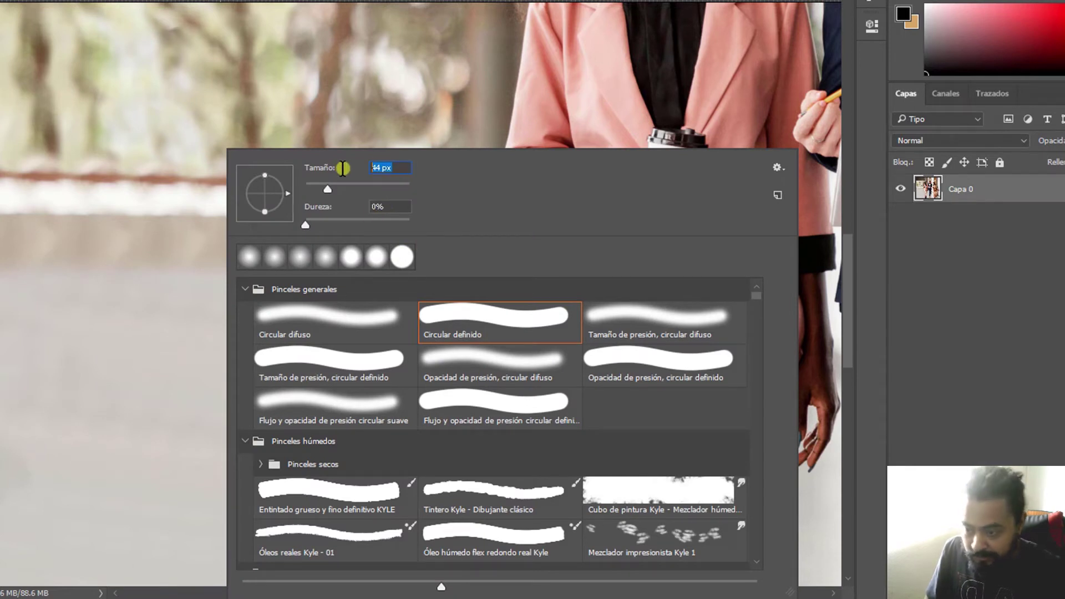
{"action": "type", "text": "10"}
{"action": "key", "text": "Return"}
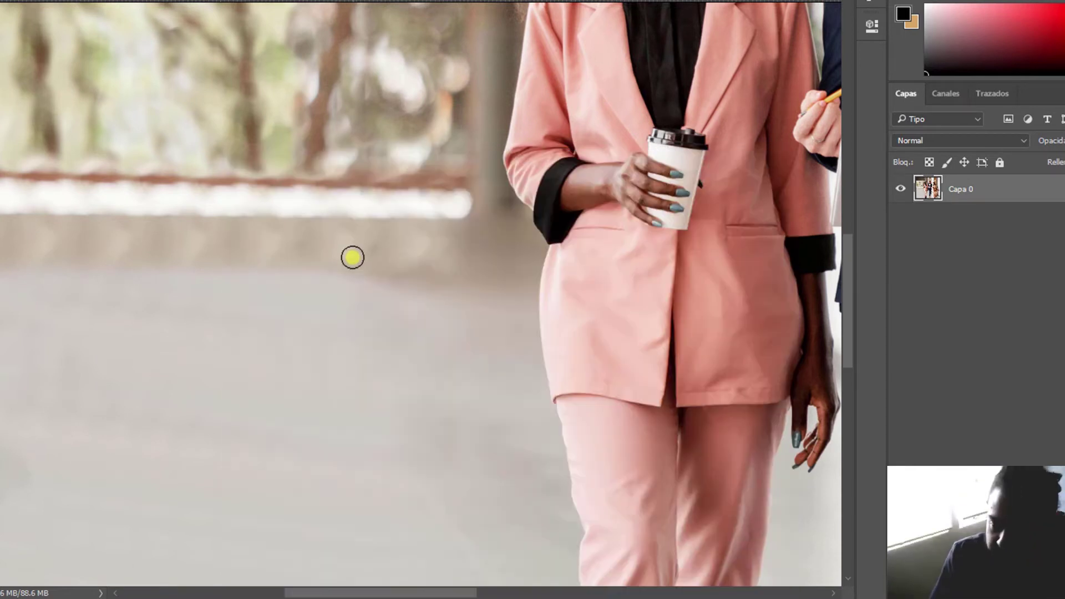
{"action": "left_click", "coordinate": [50, 244], "text": "alt"}
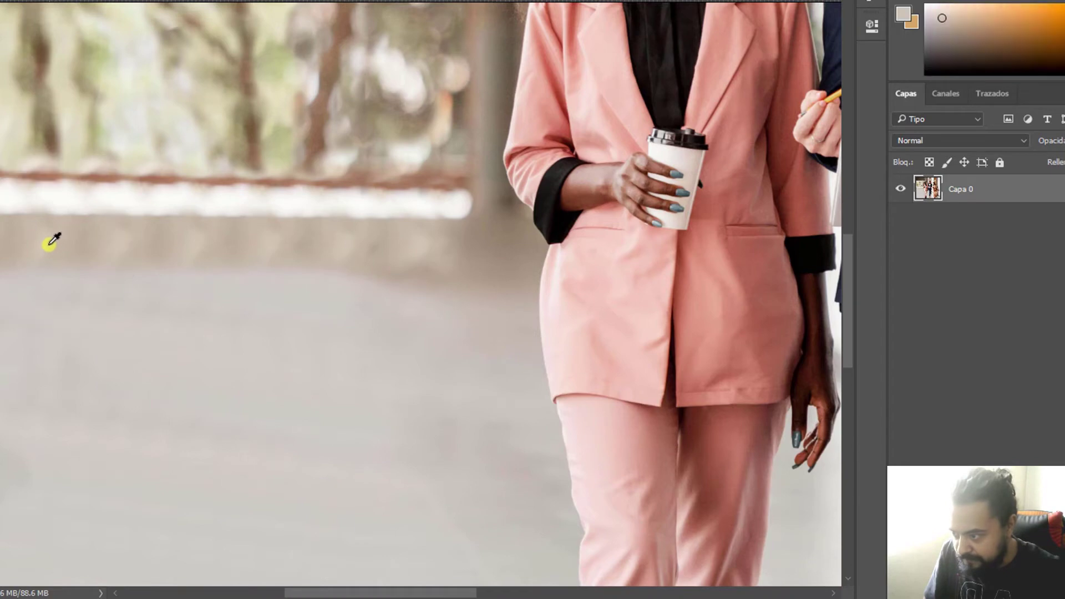
{"action": "scroll", "coordinate": [355, 294], "scroll_direction": "down", "scroll_amount": 3}
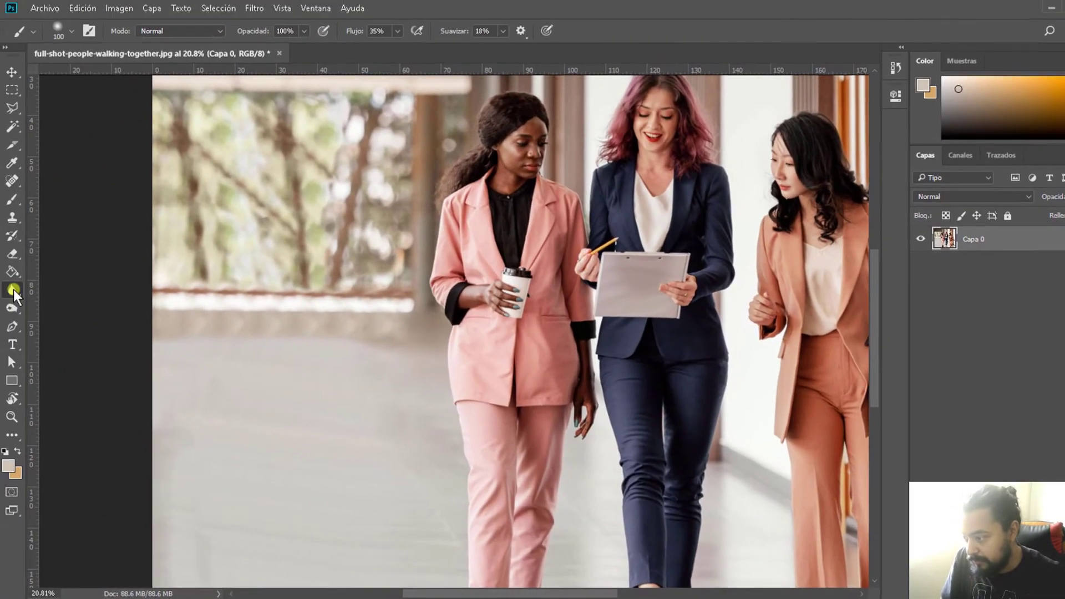
- Blur the cleaned corridor floor to the left of the women
{"action": "left_click", "coordinate": [13, 289]}
{"action": "right_click", "coordinate": [352, 334]}
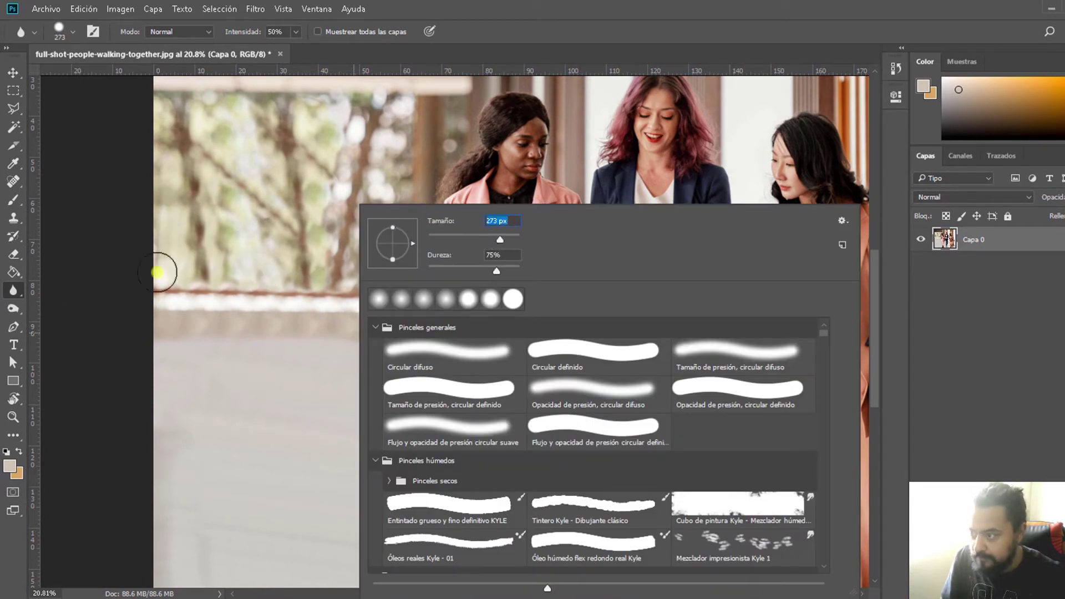
{"action": "key", "text": "Return"}
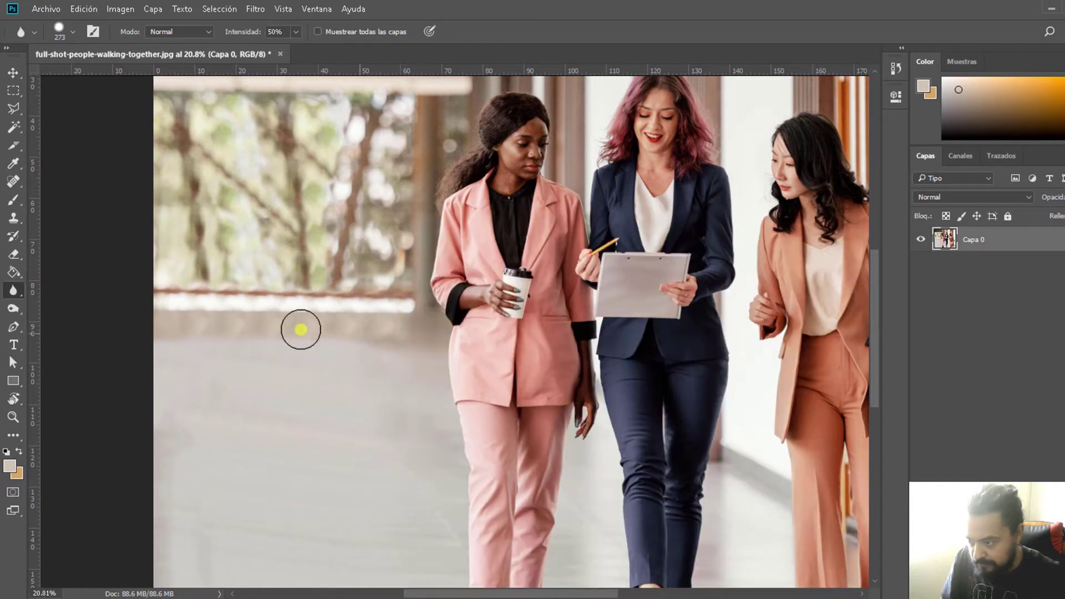
{"action": "mouse_move", "coordinate": [301, 330]}
{"action": "left_mouse_down"}
{"action": "mouse_move", "coordinate": [361, 340]}
{"action": "mouse_move", "coordinate": [174, 331]}
{"action": "mouse_move", "coordinate": [392, 331]}
{"action": "mouse_move", "coordinate": [178, 316]}
{"action": "mouse_move", "coordinate": [226, 340]}
{"action": "mouse_move", "coordinate": [223, 368]}
{"action": "mouse_move", "coordinate": [169, 367]}
{"action": "mouse_move", "coordinate": [145, 424]}
{"action": "mouse_move", "coordinate": [222, 373]}
{"action": "mouse_move", "coordinate": [191, 330]}
{"action": "mouse_move", "coordinate": [360, 321]}
{"action": "mouse_move", "coordinate": [185, 328]}
{"action": "mouse_move", "coordinate": [376, 326]}
{"action": "mouse_move", "coordinate": [175, 324]}
{"action": "left_mouse_up"}
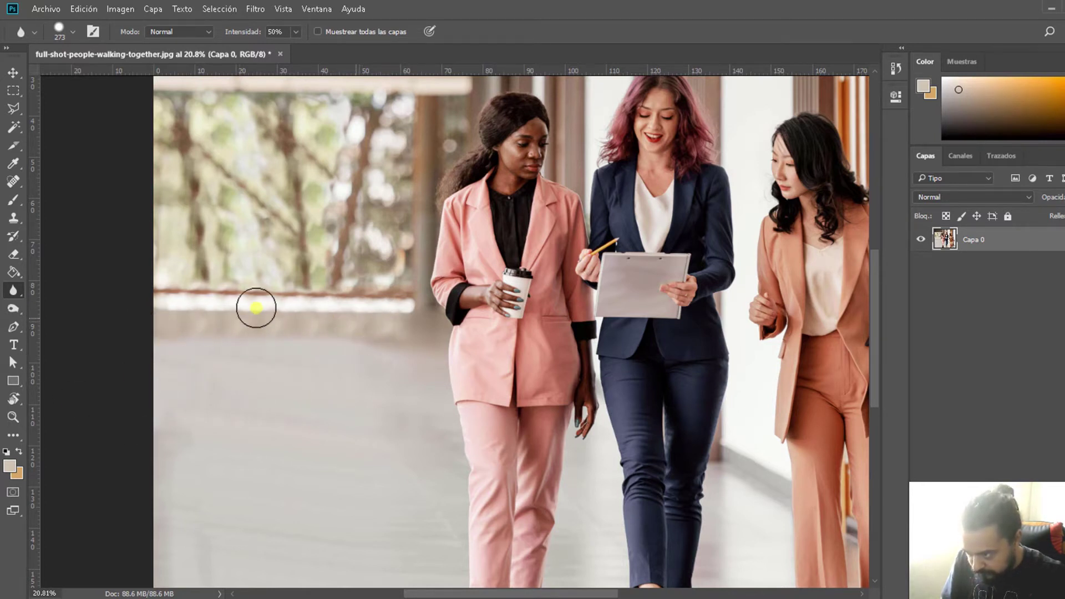
{"action": "scroll", "coordinate": [271, 243], "scroll_direction": "up", "scroll_amount": 2}
{"action": "scroll", "coordinate": [268, 216], "scroll_direction": "up", "scroll_amount": 1}
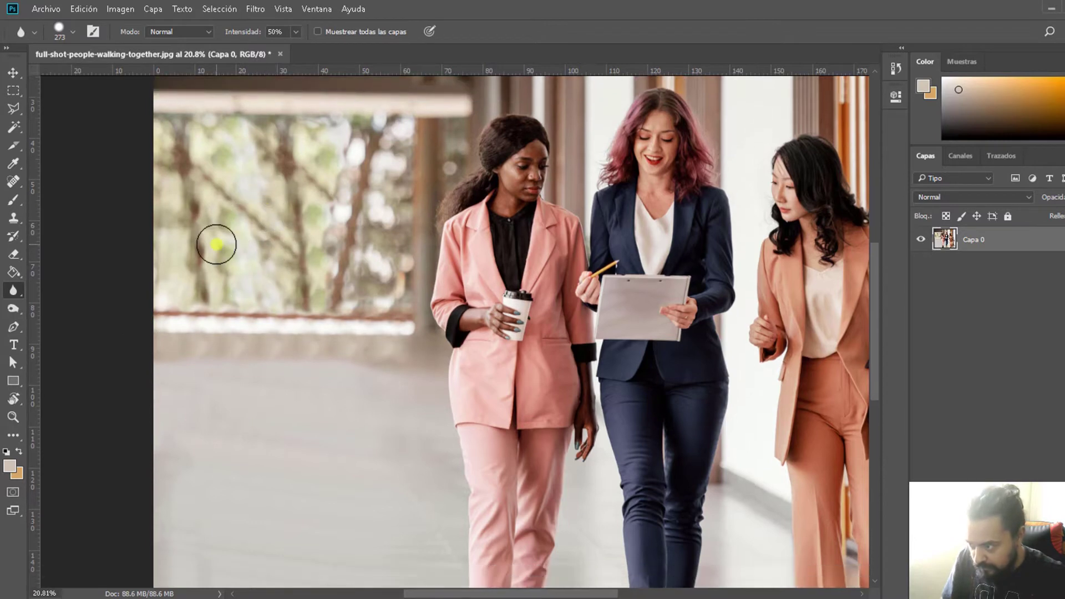
{"action": "scroll", "coordinate": [219, 241], "scroll_direction": "up", "scroll_amount": 2}
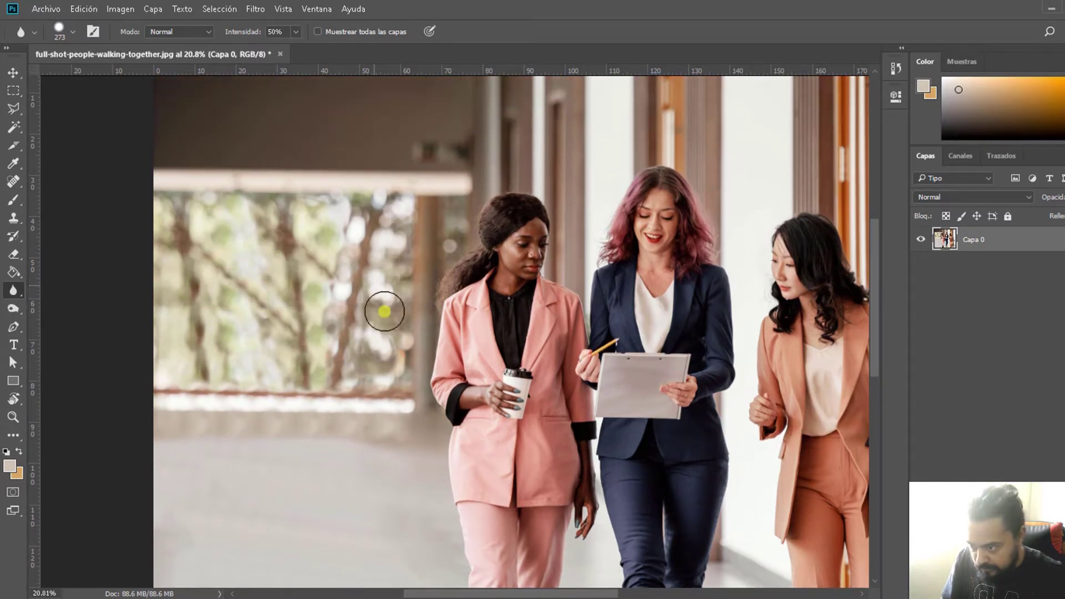
{"action": "scroll", "coordinate": [272, 355], "scroll_direction": "down", "scroll_amount": 3, "text": "alt"}
{"action": "scroll", "coordinate": [274, 361], "scroll_direction": "down", "scroll_amount": 1, "text": "alt"}
{"action": "scroll", "coordinate": [261, 363], "scroll_direction": "up", "scroll_amount": 1, "text": "alt"}
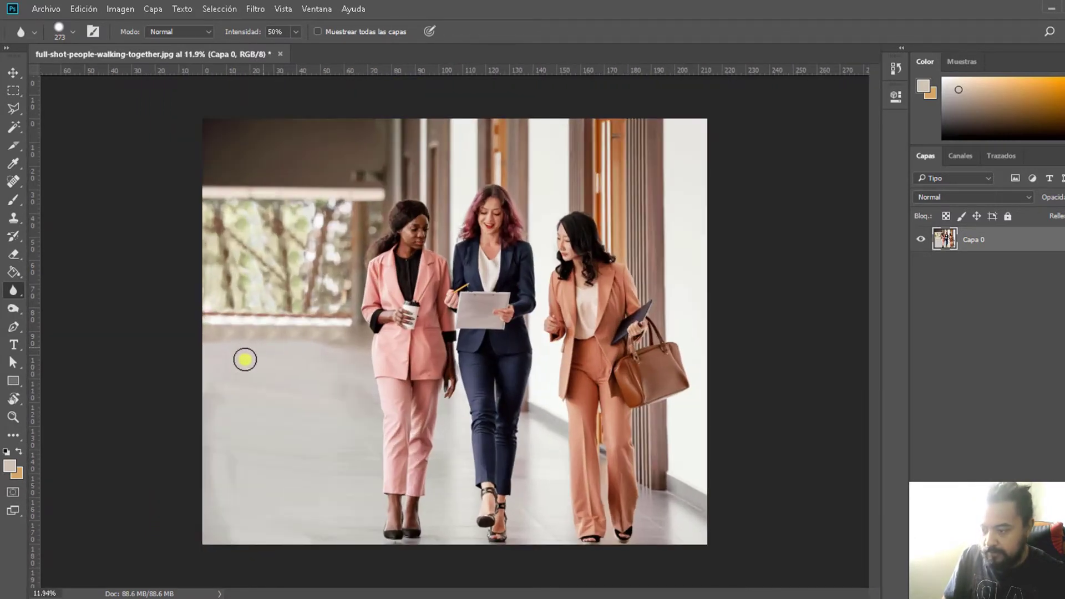
{"action": "scroll", "coordinate": [199, 353], "scroll_direction": "up", "scroll_amount": 1, "text": "alt"}
{"action": "scroll", "coordinate": [183, 341], "scroll_direction": "up", "scroll_amount": 1, "text": "alt"}
{"action": "scroll", "coordinate": [203, 336], "scroll_direction": "up", "scroll_amount": 1, "text": "alt"}
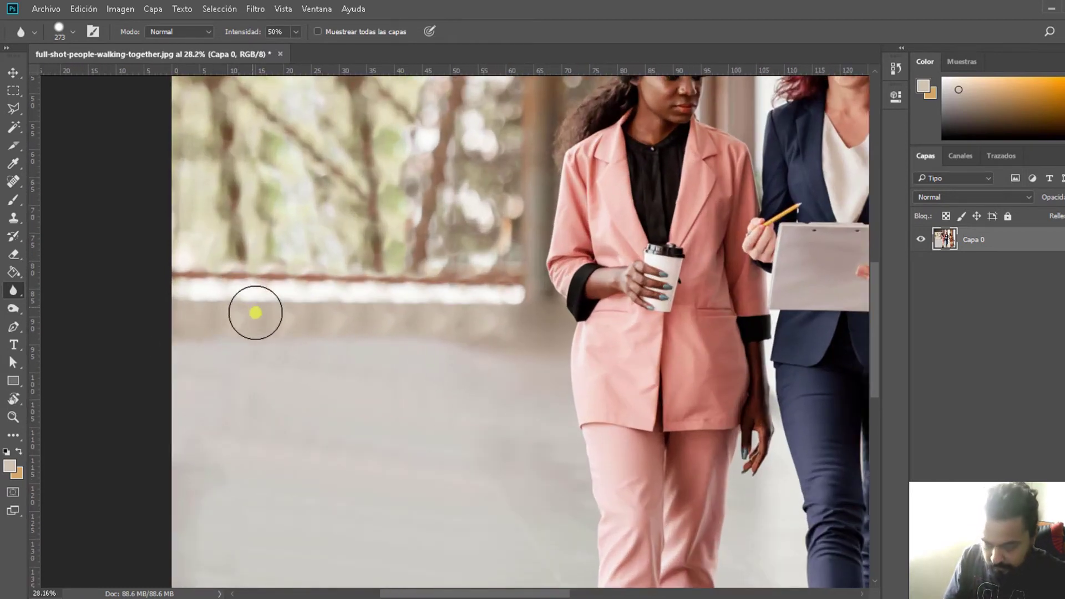
- Set up the soft paint Brush at 202 px
{"action": "key", "text": "l"}
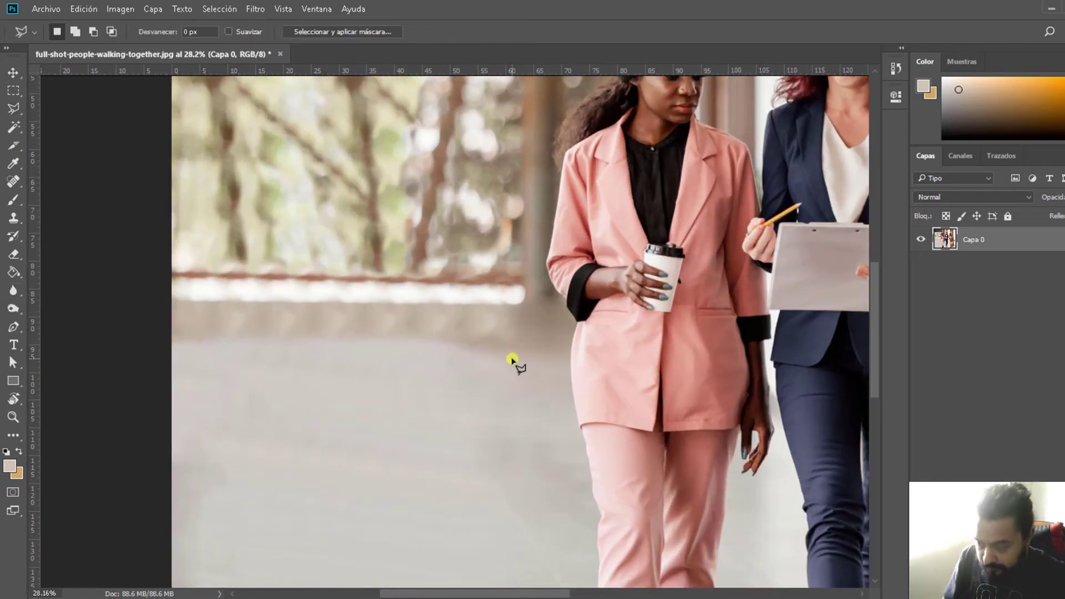
{"action": "key", "text": "b"}
{"action": "right_click", "coordinate": [342, 357]}
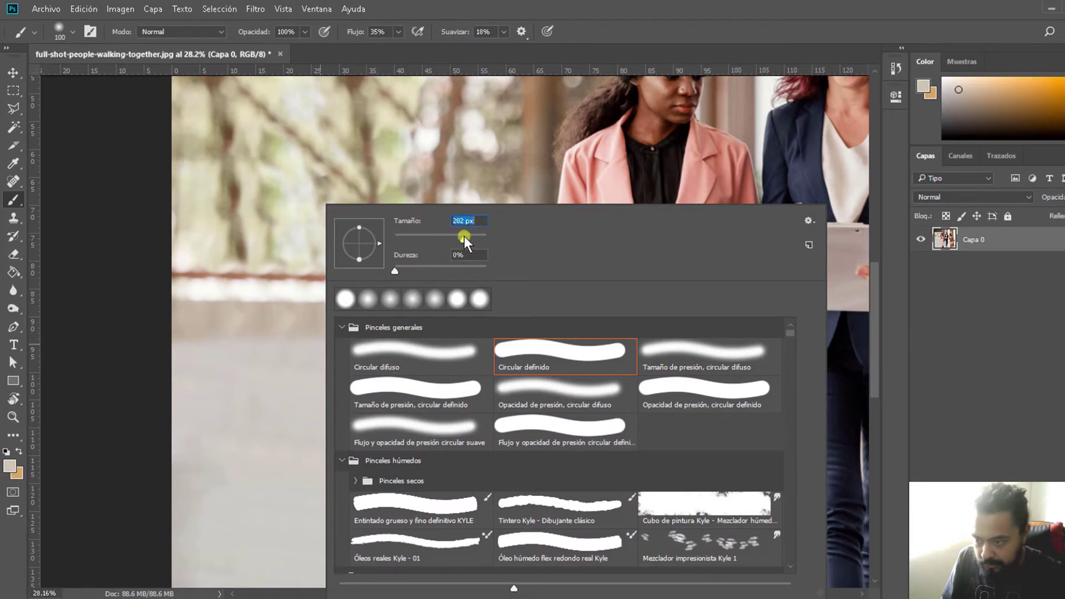
{"action": "key", "text": "Return"}
- Enlarge the brush to 349 px, try a beige stroke over the railing band, then undo it
{"action": "right_click", "coordinate": [508, 333]}
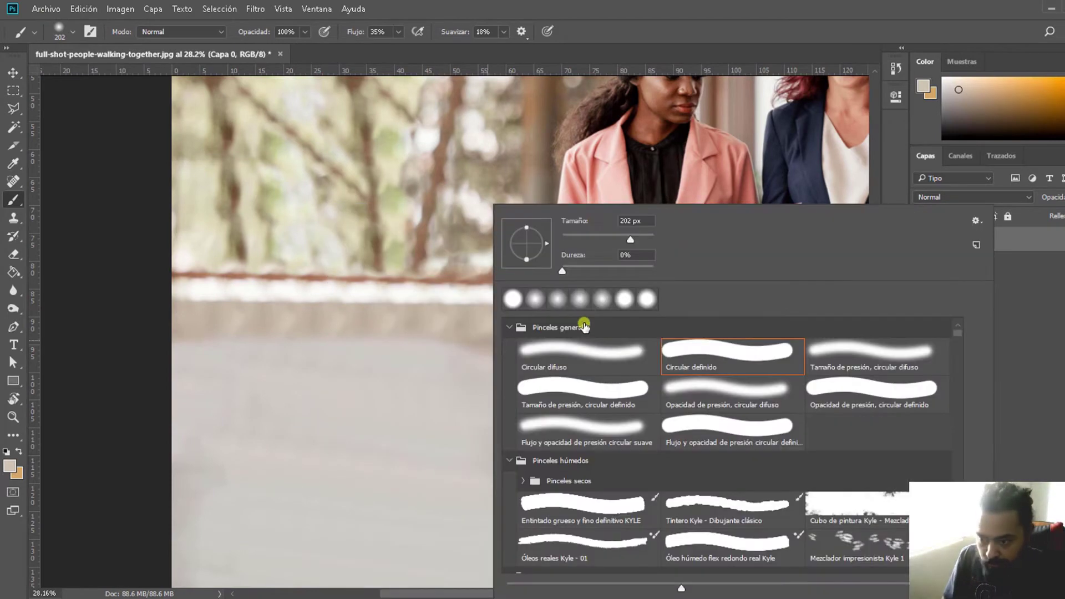
{"action": "left_click_drag", "start_coordinate": [641, 234], "coordinate": [638, 242]}
{"action": "key", "text": "Return"}
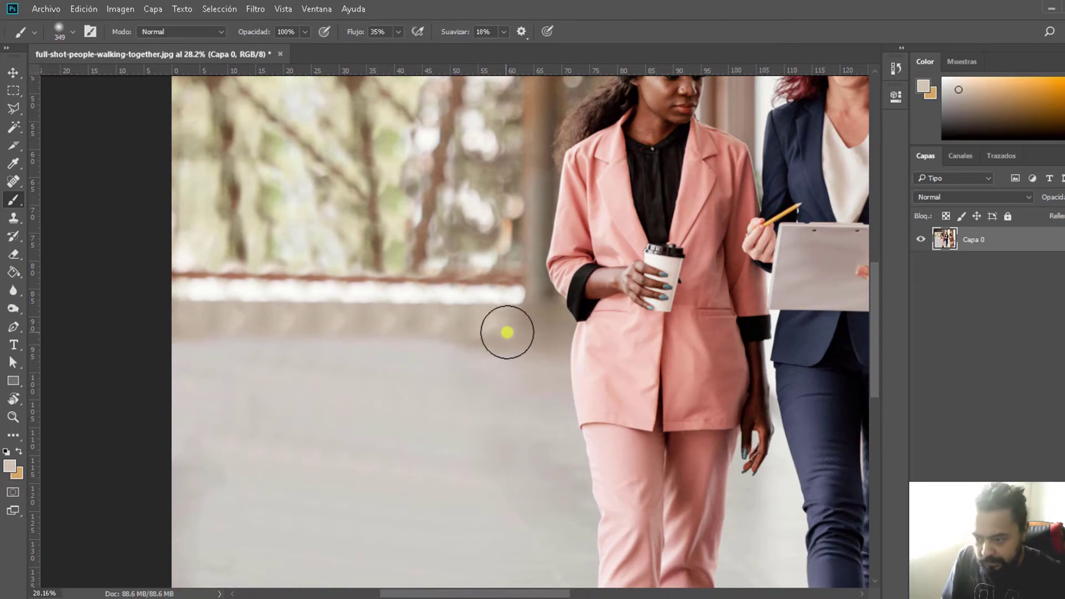
{"action": "left_click_drag", "start_coordinate": [499, 292], "coordinate": [162, 291]}
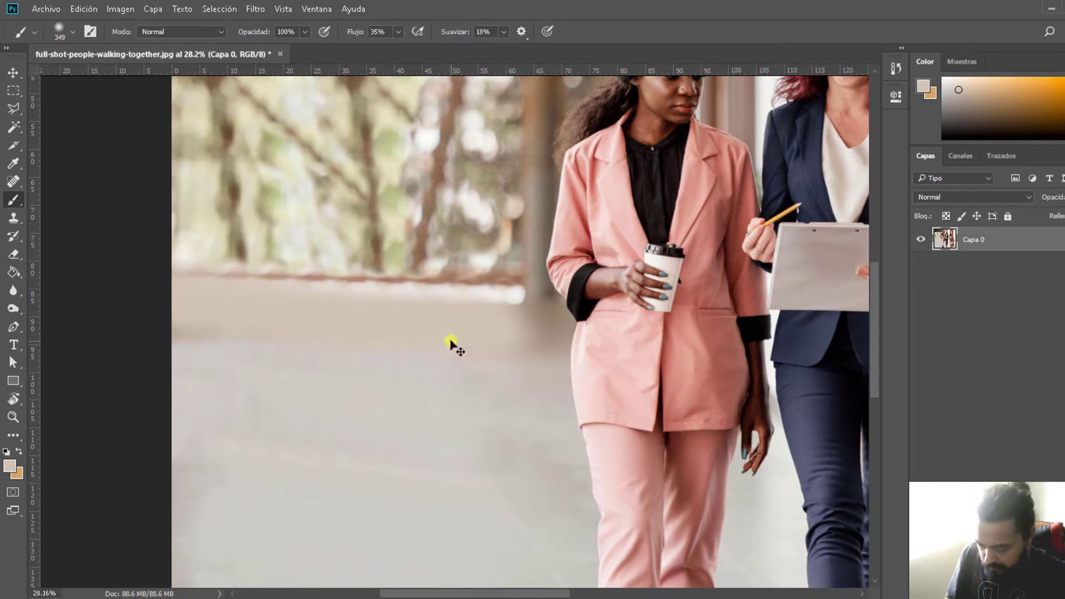
{"action": "key", "text": "ctrl+z"}
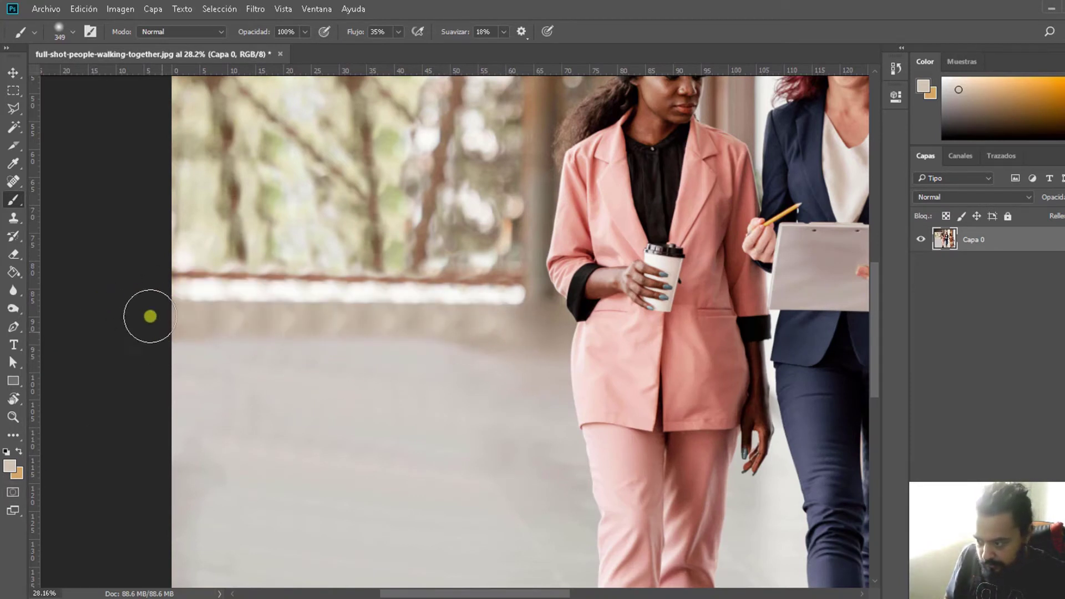
- Sample the light floor colour and set the brush size to 750
{"action": "scroll", "coordinate": [396, 356], "scroll_direction": "down", "scroll_amount": 2}
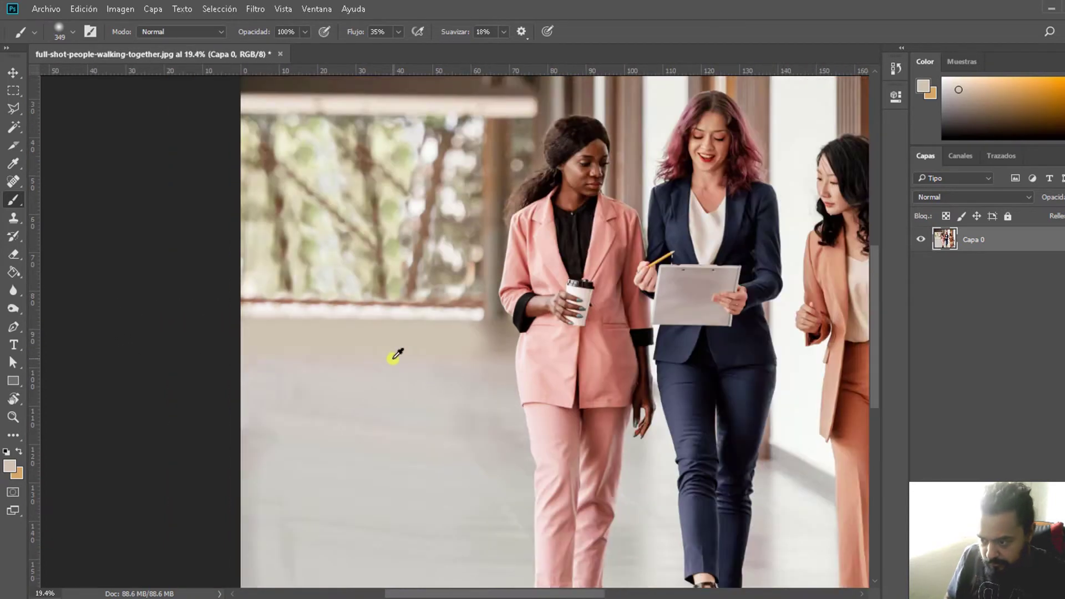
{"action": "scroll", "coordinate": [394, 358], "scroll_direction": "down", "scroll_amount": 2}
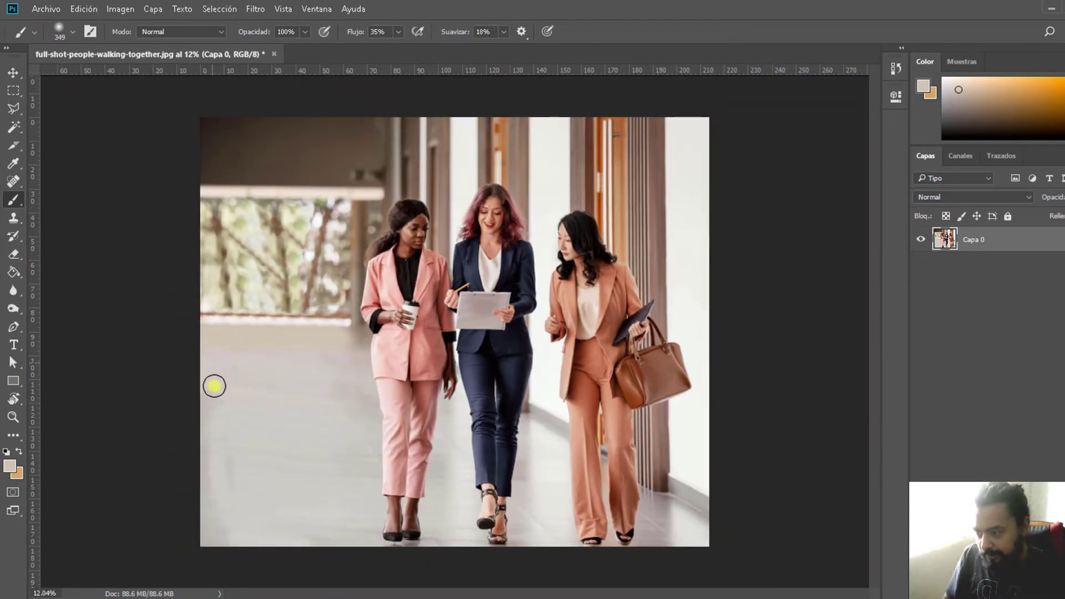
{"action": "scroll", "coordinate": [252, 462], "scroll_direction": "up", "scroll_amount": 1}
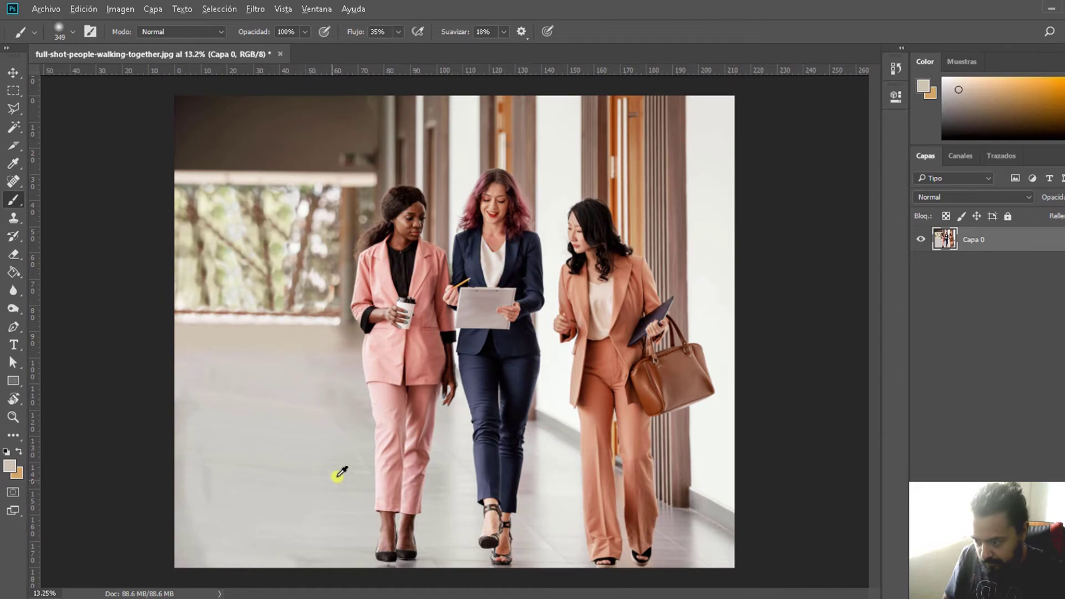
{"action": "left_click", "coordinate": [338, 477], "text": "alt"}
{"action": "right_click", "coordinate": [297, 444]}
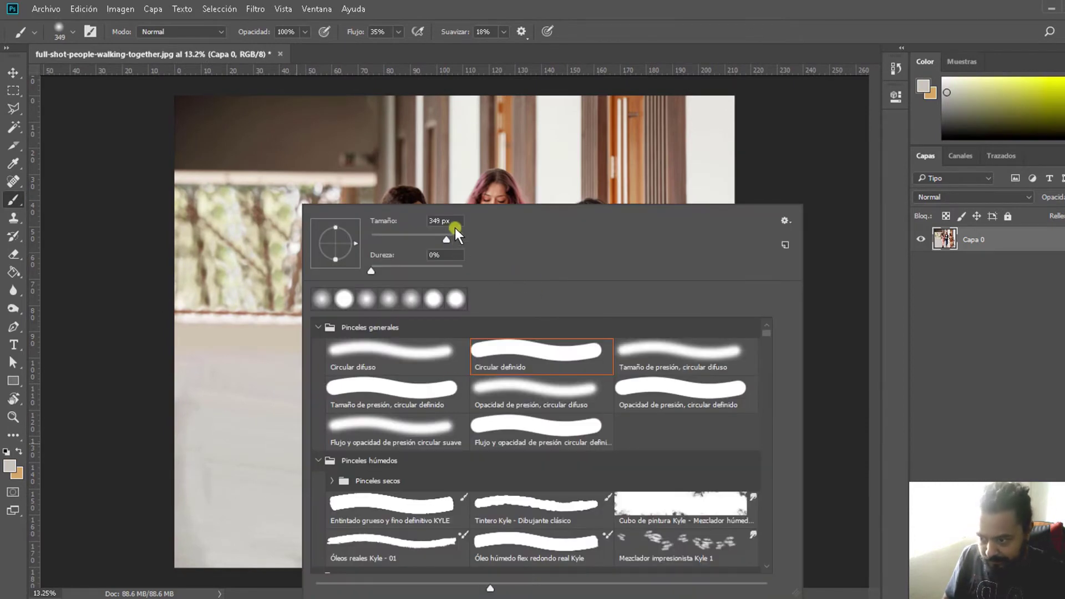
{"action": "type", "text": "750"}
{"action": "key", "text": "Return"}
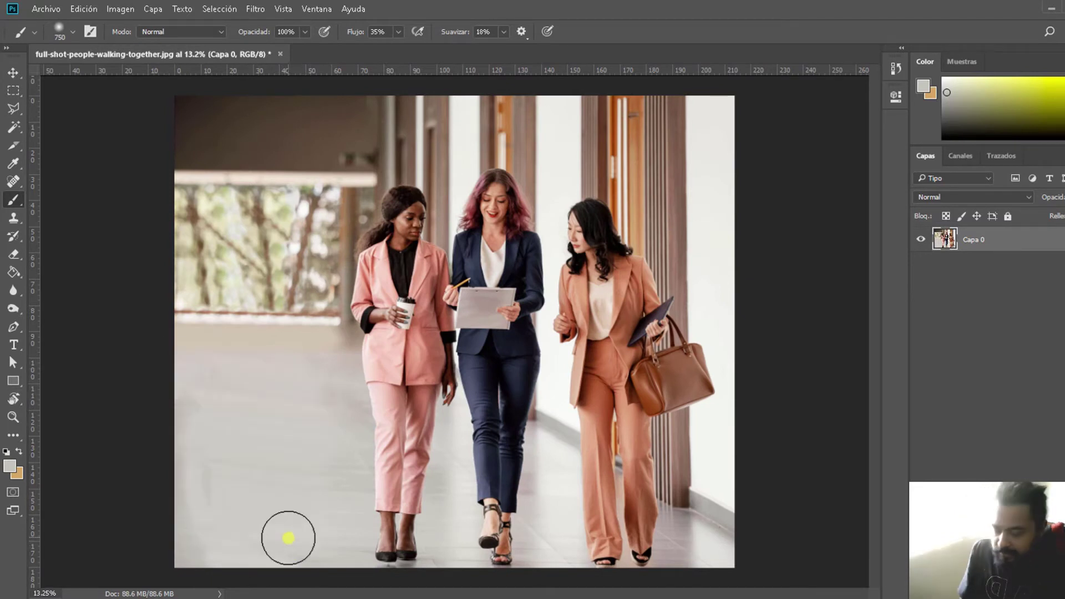
- At 26% opacity, paint faint light strokes across the left floor
{"action": "scroll", "coordinate": [245, 543], "scroll_direction": "up", "scroll_amount": 1}
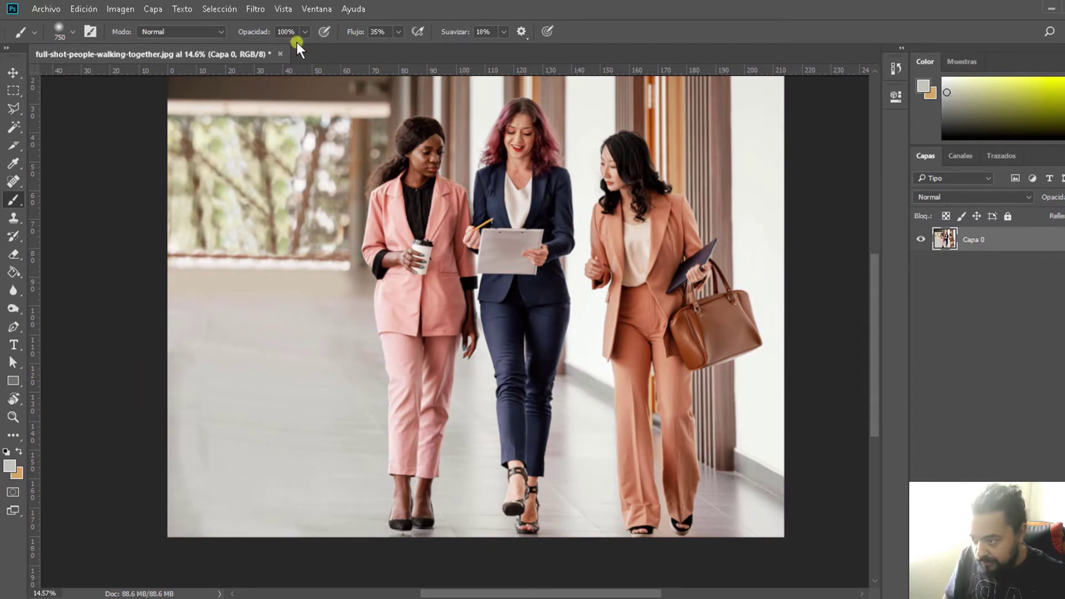
{"action": "left_click_drag", "start_coordinate": [298, 39], "coordinate": [251, 48]}
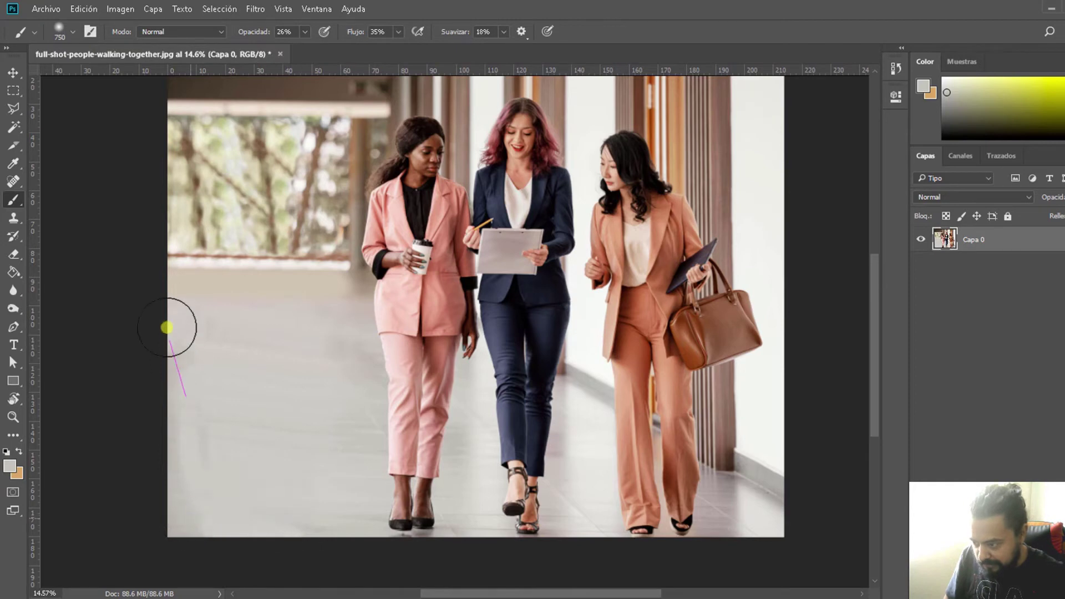
{"action": "left_click_drag", "start_coordinate": [174, 326], "coordinate": [319, 321]}
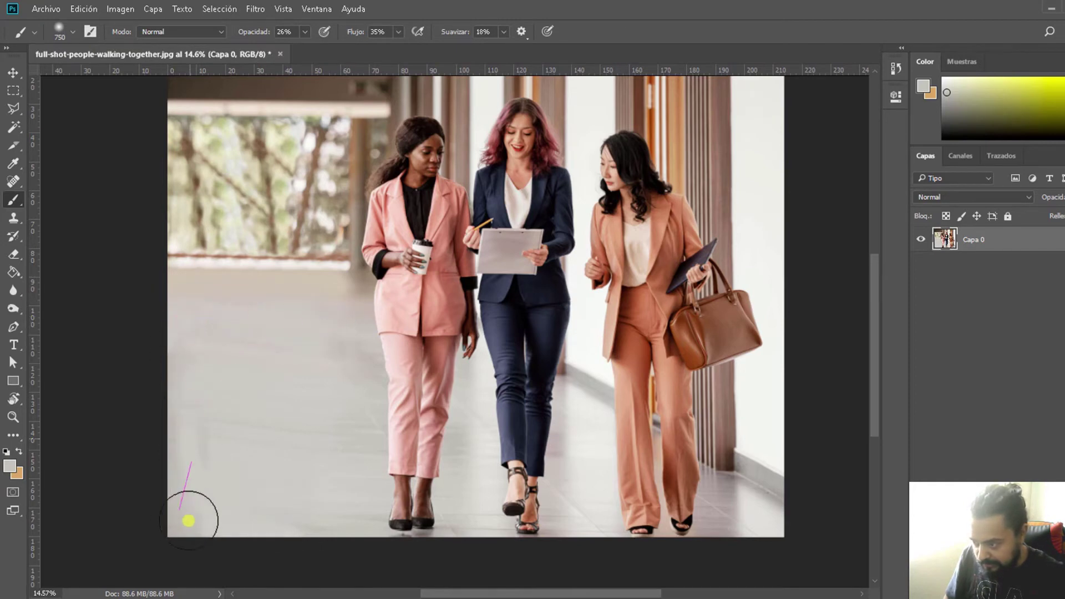
{"action": "scroll", "coordinate": [186, 499], "scroll_direction": "down", "scroll_amount": 1}
{"action": "scroll", "coordinate": [210, 438], "scroll_direction": "down", "scroll_amount": 1}
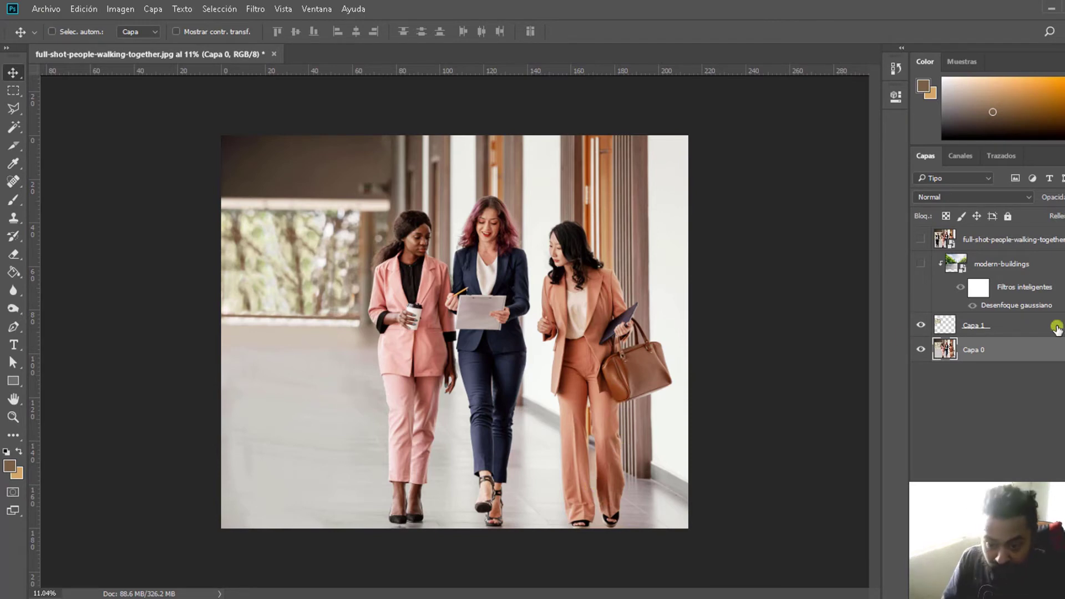
- Use the Clone Stamp near the right woman's face, undo a stray smudge, and shrink the brush to 150 px
{"action": "scroll", "coordinate": [637, 336], "scroll_direction": "up", "scroll_amount": 5}
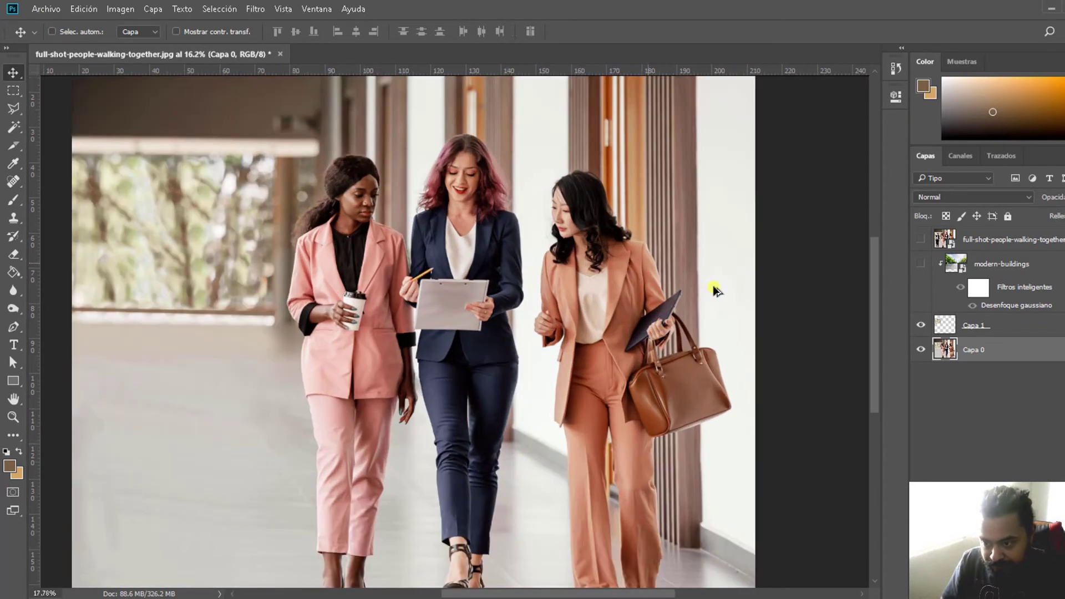
{"action": "key", "text": "s"}
{"action": "scroll", "coordinate": [588, 219], "scroll_direction": "up", "scroll_amount": 3}
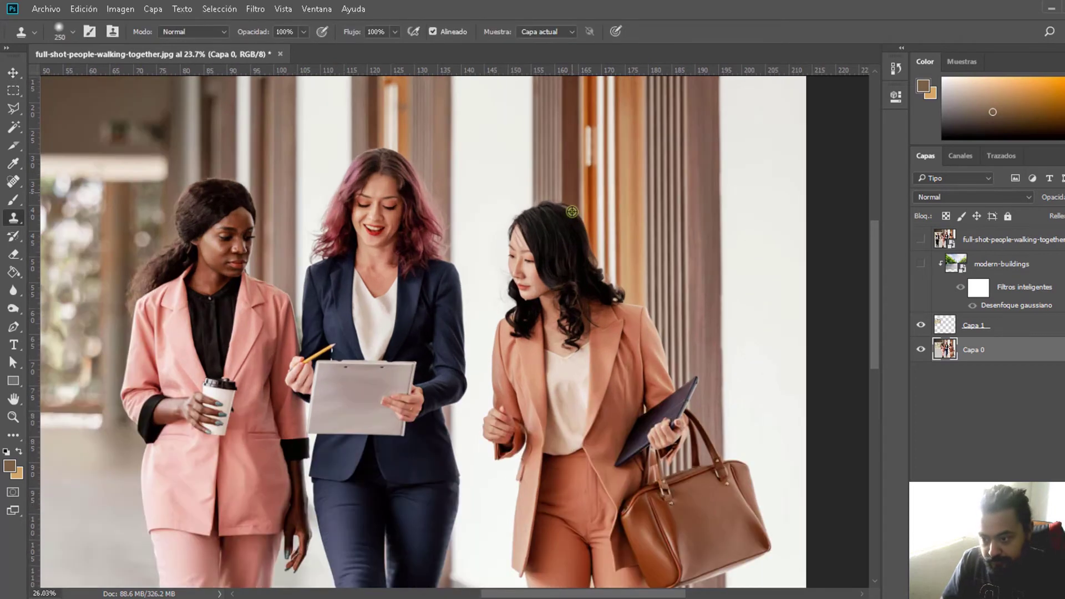
{"action": "left_click_drag", "start_coordinate": [513, 308], "coordinate": [532, 289]}
{"action": "key", "text": "ctrl+z"}
{"action": "scroll", "coordinate": [516, 221], "scroll_direction": "up", "scroll_amount": 3}
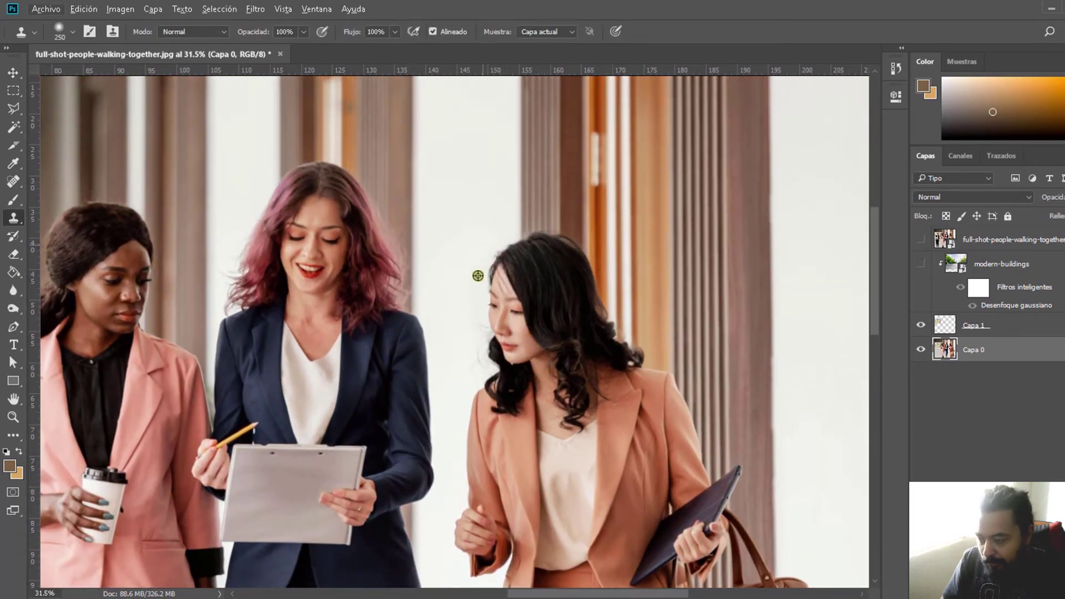
{"action": "scroll", "coordinate": [478, 275], "scroll_direction": "down", "scroll_amount": 3}
{"action": "scroll", "coordinate": [469, 277], "scroll_direction": "up", "scroll_amount": 1}
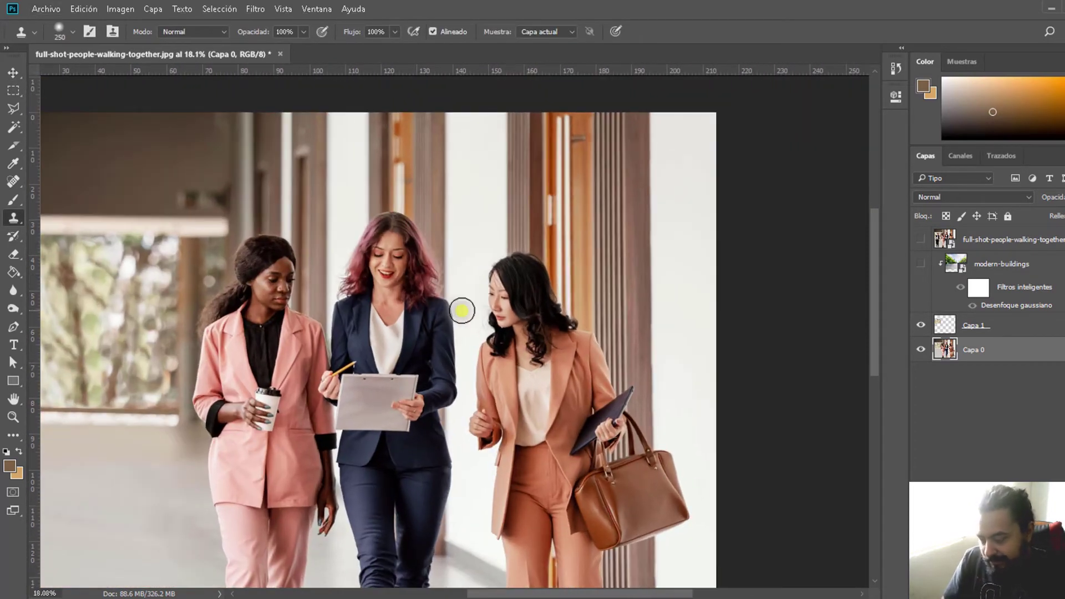
{"action": "scroll", "coordinate": [460, 309], "scroll_direction": "down", "scroll_amount": 1}
{"action": "scroll", "coordinate": [460, 310], "scroll_direction": "up", "scroll_amount": 1}
{"action": "scroll", "coordinate": [461, 309], "scroll_direction": "up", "scroll_amount": 1}
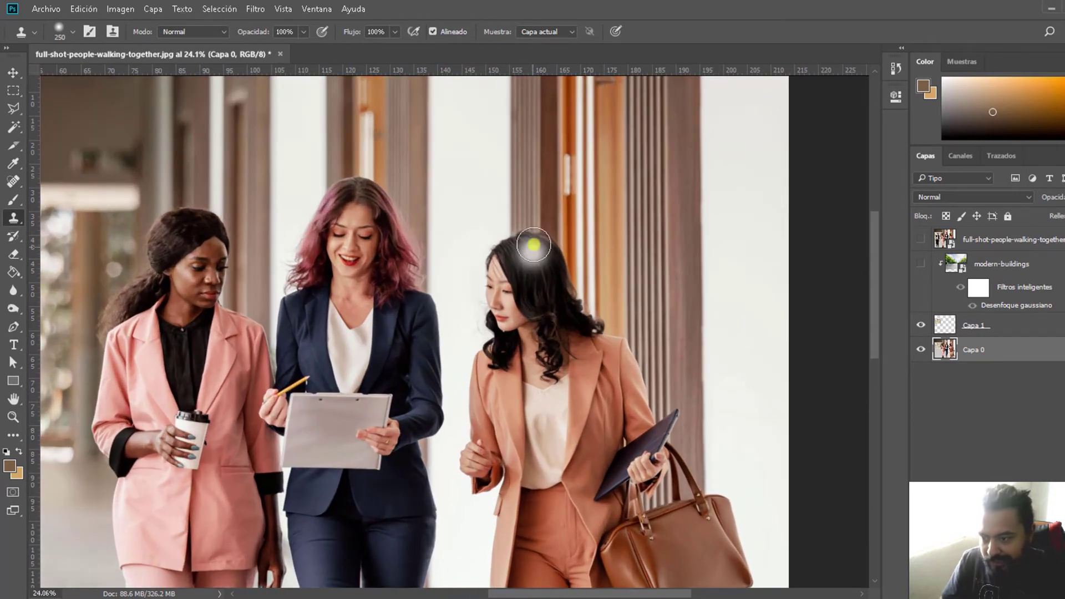
{"action": "scroll", "coordinate": [516, 244], "scroll_direction": "down", "scroll_amount": 1}
{"action": "scroll", "coordinate": [516, 252], "scroll_direction": "up", "scroll_amount": 1}
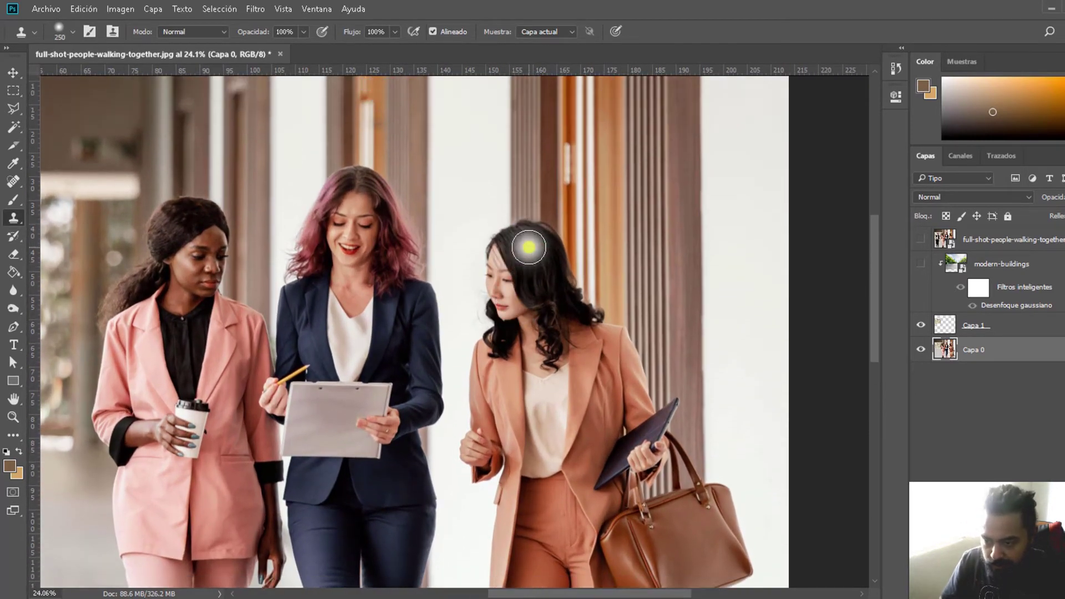
{"action": "scroll", "coordinate": [530, 247], "scroll_direction": "up", "scroll_amount": 1}
{"action": "scroll", "coordinate": [529, 248], "scroll_direction": "up", "scroll_amount": 1}
{"action": "scroll", "coordinate": [528, 248], "scroll_direction": "up", "scroll_amount": 1}
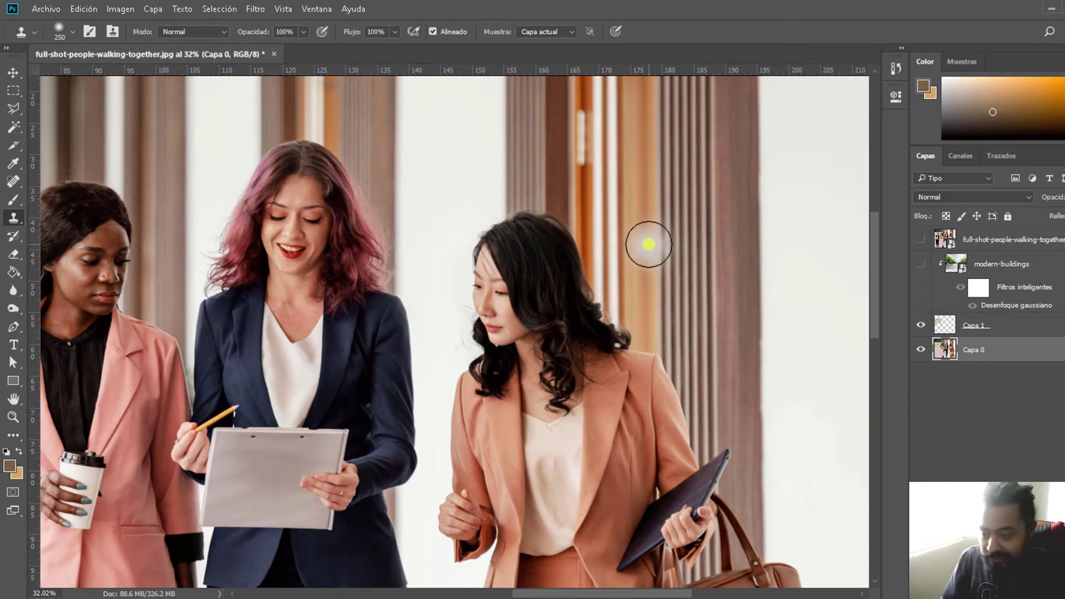
{"action": "scroll", "coordinate": [523, 238], "scroll_direction": "up", "scroll_amount": 1}
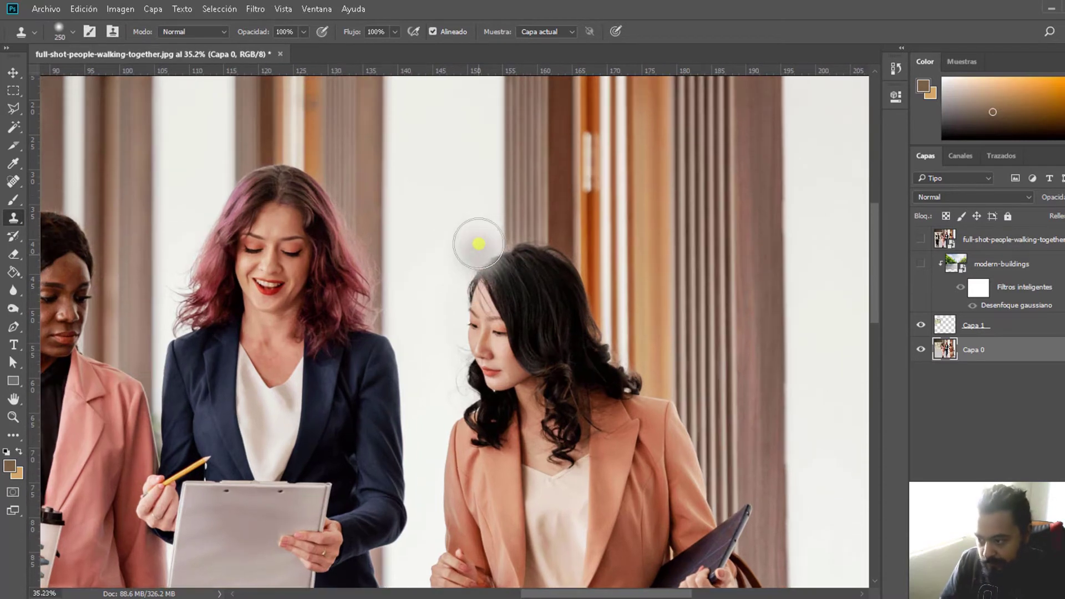
{"action": "scroll", "coordinate": [522, 238], "scroll_direction": "up", "scroll_amount": 2}
{"action": "scroll", "coordinate": [527, 222], "scroll_direction": "up", "scroll_amount": 3}
{"action": "scroll", "coordinate": [529, 209], "scroll_direction": "down", "scroll_amount": 1}
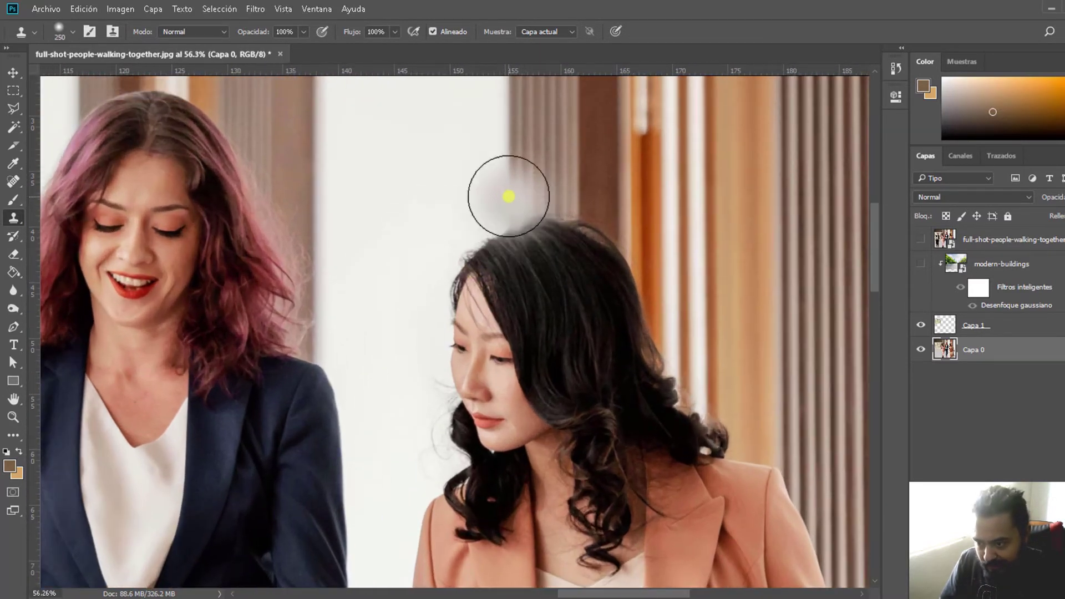
{"action": "scroll", "coordinate": [521, 194], "scroll_direction": "up", "scroll_amount": 1}
{"action": "scroll", "coordinate": [519, 191], "scroll_direction": "up", "scroll_amount": 1}
{"action": "scroll", "coordinate": [516, 186], "scroll_direction": "up", "scroll_amount": 2}
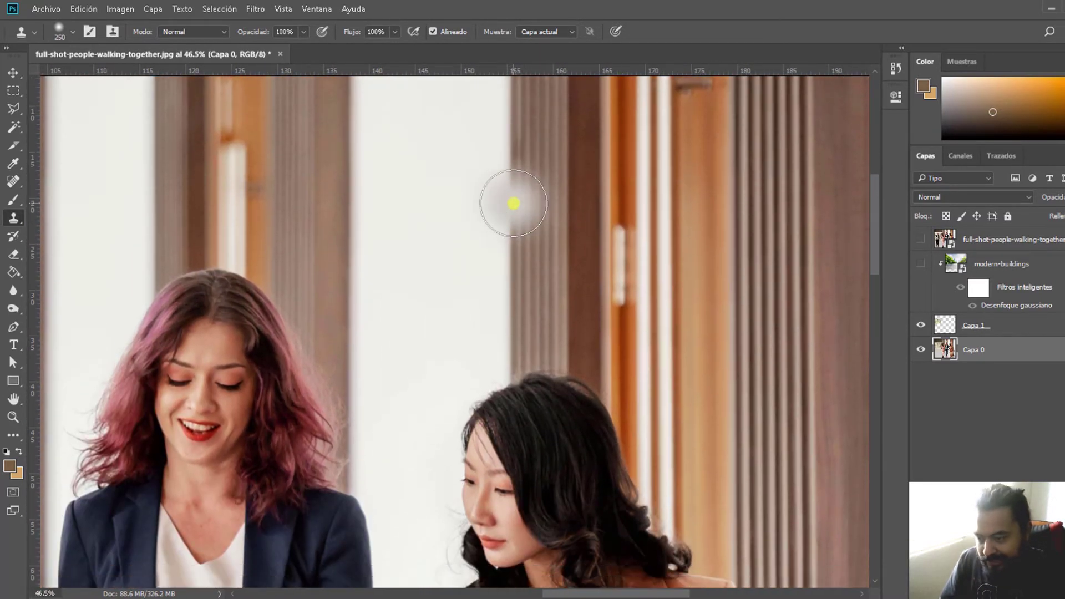
{"action": "scroll", "coordinate": [516, 200], "scroll_direction": "up", "scroll_amount": 1}
{"action": "right_click", "coordinate": [522, 204]}
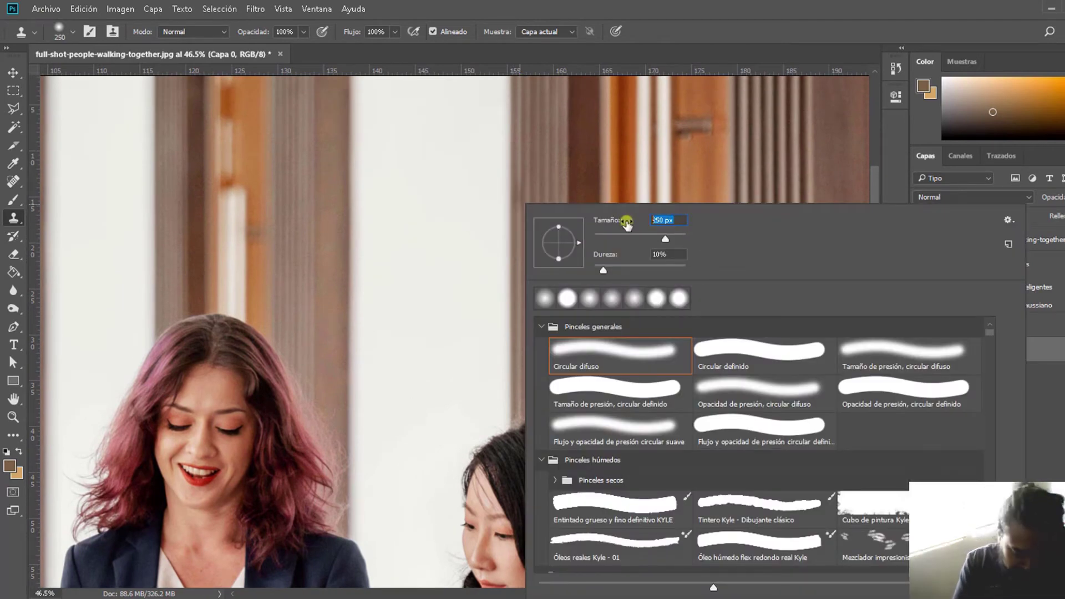
{"action": "left_click_drag", "start_coordinate": [640, 221], "coordinate": [602, 221]}
{"action": "key", "text": "Return"}
- Clone background over the right woman's face and her left hair strip
{"action": "scroll", "coordinate": [555, 378], "scroll_direction": "down", "scroll_amount": 2}
{"action": "scroll", "coordinate": [542, 365], "scroll_direction": "down", "scroll_amount": 3}
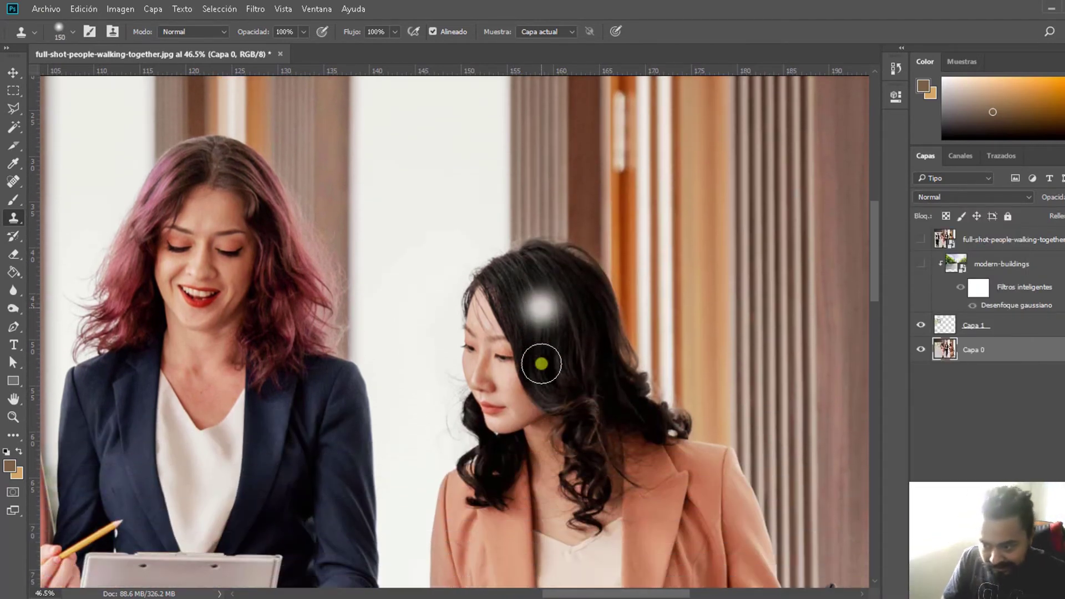
{"action": "scroll", "coordinate": [507, 300], "scroll_direction": "up", "scroll_amount": 3}
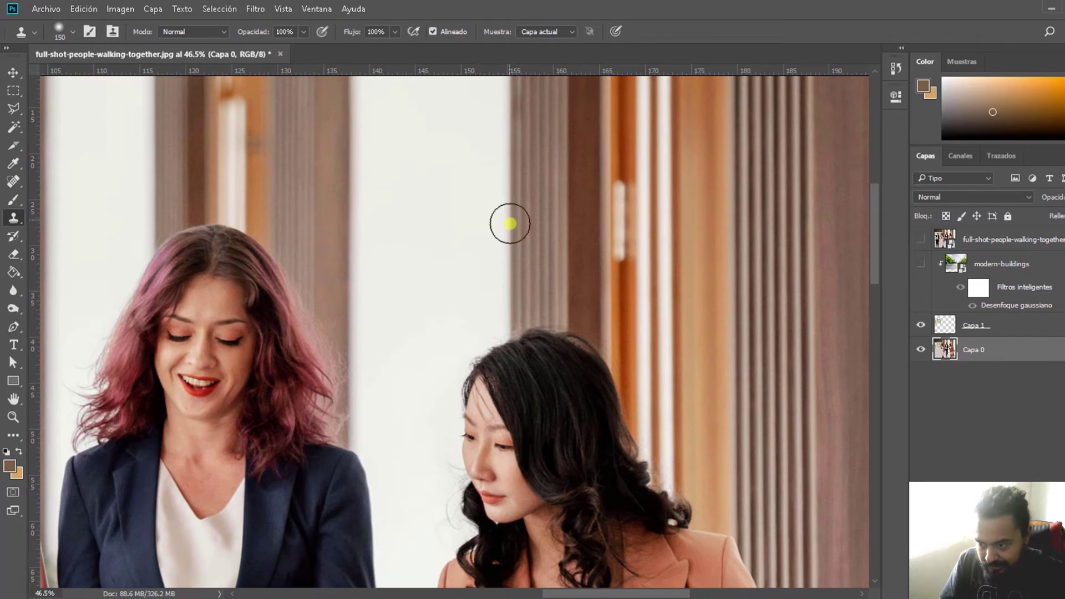
{"action": "scroll", "coordinate": [507, 221], "scroll_direction": "down", "scroll_amount": 3}
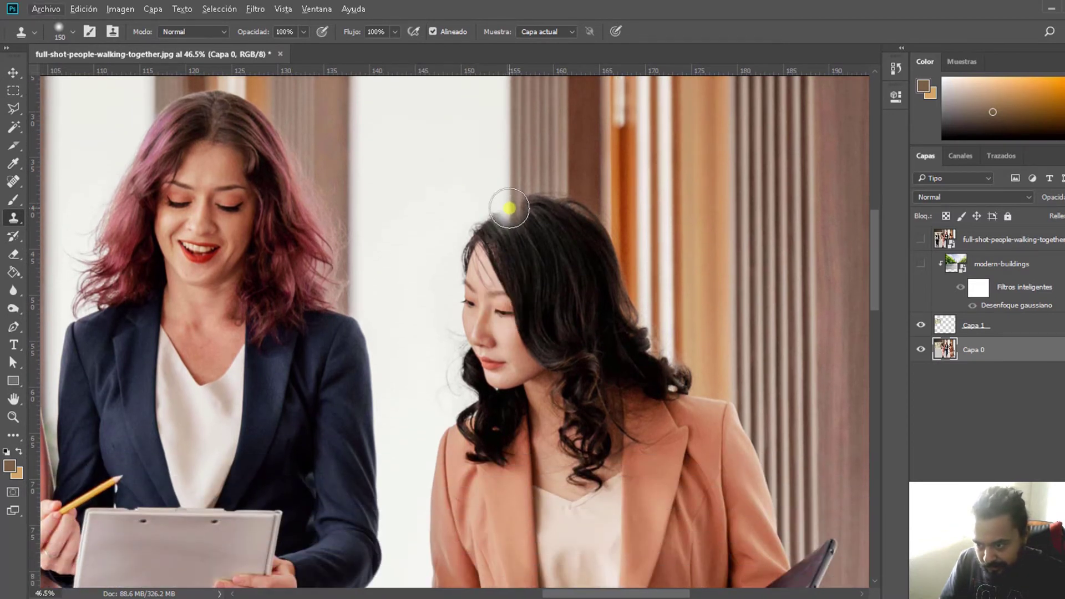
{"action": "scroll", "coordinate": [510, 208], "scroll_direction": "up", "scroll_amount": 1}
{"action": "scroll", "coordinate": [510, 208], "scroll_direction": "up", "scroll_amount": 3}
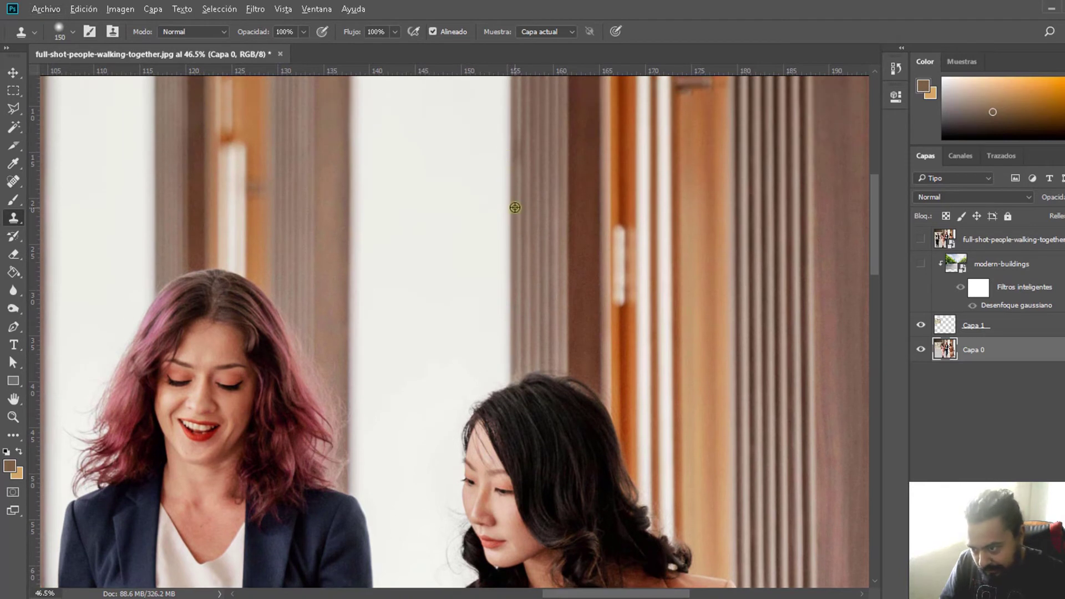
{"action": "scroll", "coordinate": [509, 267], "scroll_direction": "down", "scroll_amount": 1}
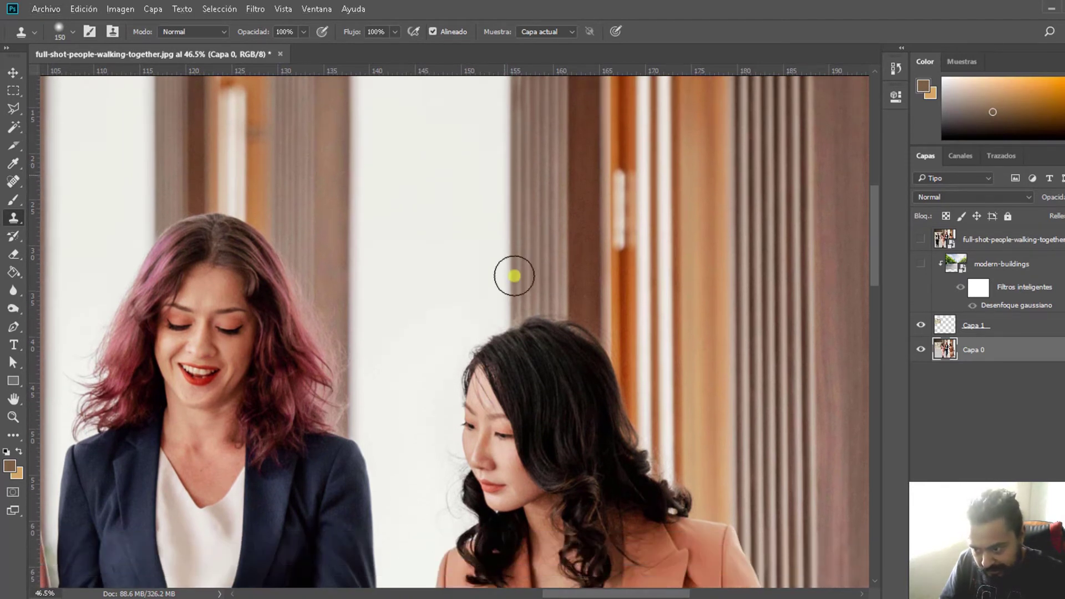
{"action": "scroll", "coordinate": [502, 278], "scroll_direction": "down", "scroll_amount": 2}
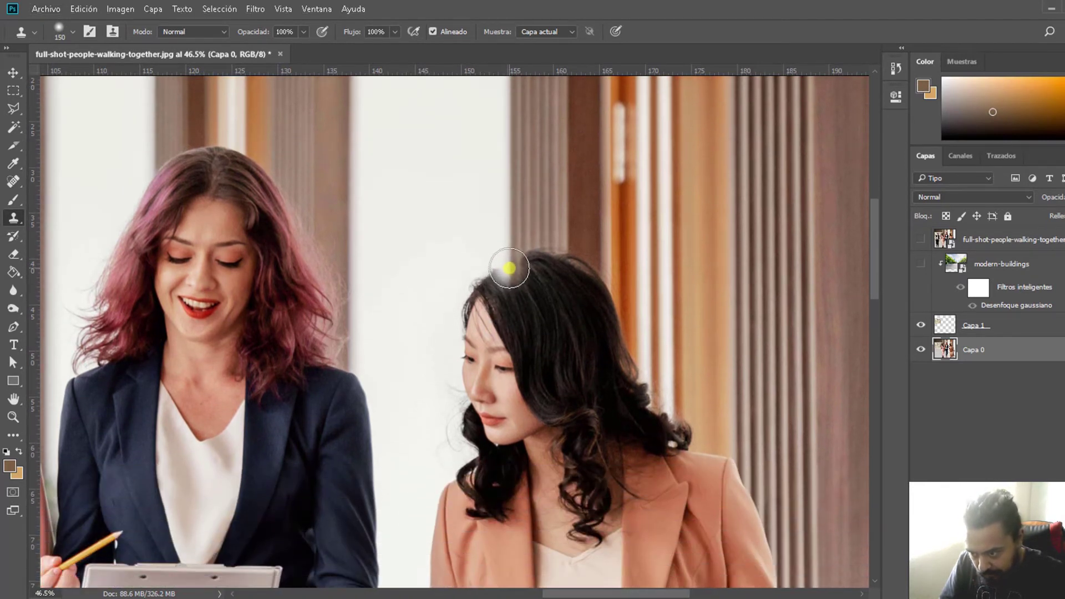
{"action": "scroll", "coordinate": [510, 268], "scroll_direction": "down", "scroll_amount": 1}
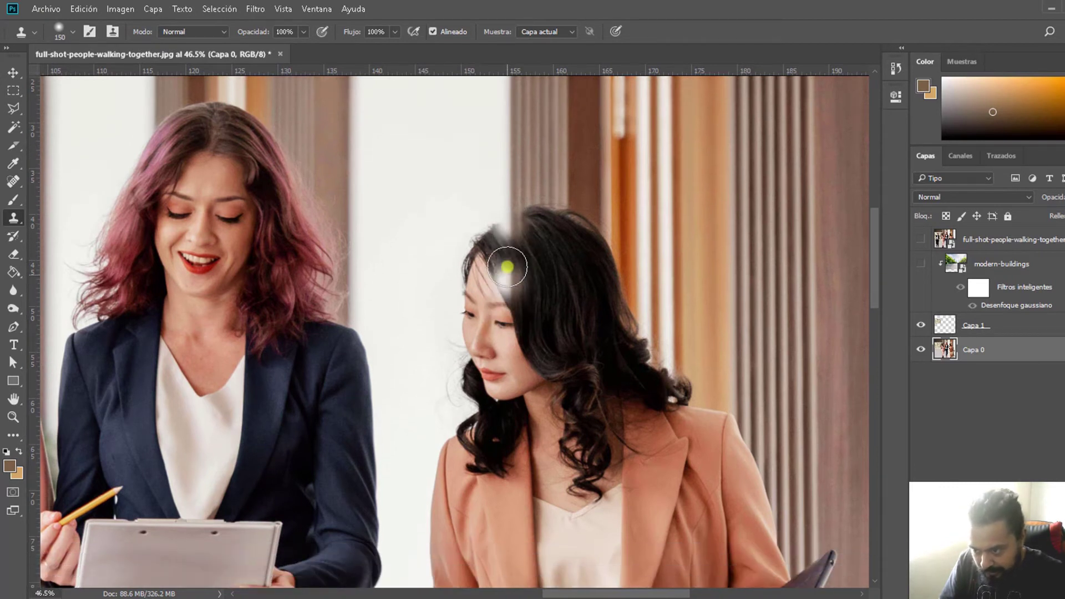
{"action": "mouse_move", "coordinate": [505, 258]}
{"action": "left_mouse_down"}
{"action": "mouse_move", "coordinate": [493, 250]}
{"action": "mouse_move", "coordinate": [476, 262]}
{"action": "mouse_move", "coordinate": [493, 305]}
{"action": "mouse_move", "coordinate": [518, 226]}
{"action": "mouse_move", "coordinate": [531, 321]}
{"action": "mouse_move", "coordinate": [499, 340]}
{"action": "mouse_move", "coordinate": [473, 298]}
{"action": "mouse_move", "coordinate": [472, 440]}
{"action": "mouse_move", "coordinate": [492, 316]}
{"action": "mouse_move", "coordinate": [509, 328]}
{"action": "mouse_move", "coordinate": [509, 380]}
{"action": "left_mouse_up"}
{"action": "scroll", "coordinate": [509, 380], "scroll_direction": "down", "scroll_amount": 1}
{"action": "scroll", "coordinate": [509, 381], "scroll_direction": "down", "scroll_amount": 1}
{"action": "mouse_move", "coordinate": [520, 267]}
{"action": "left_mouse_down"}
{"action": "mouse_move", "coordinate": [533, 252]}
{"action": "mouse_move", "coordinate": [448, 440]}
{"action": "mouse_move", "coordinate": [451, 482]}
{"action": "mouse_move", "coordinate": [519, 468]}
{"action": "mouse_move", "coordinate": [524, 344]}
{"action": "left_mouse_up"}
- Clone background over the woman's dark hand until it disappears
{"action": "scroll", "coordinate": [473, 504], "scroll_direction": "up", "scroll_amount": 1}
{"action": "scroll", "coordinate": [460, 480], "scroll_direction": "down", "scroll_amount": 1}
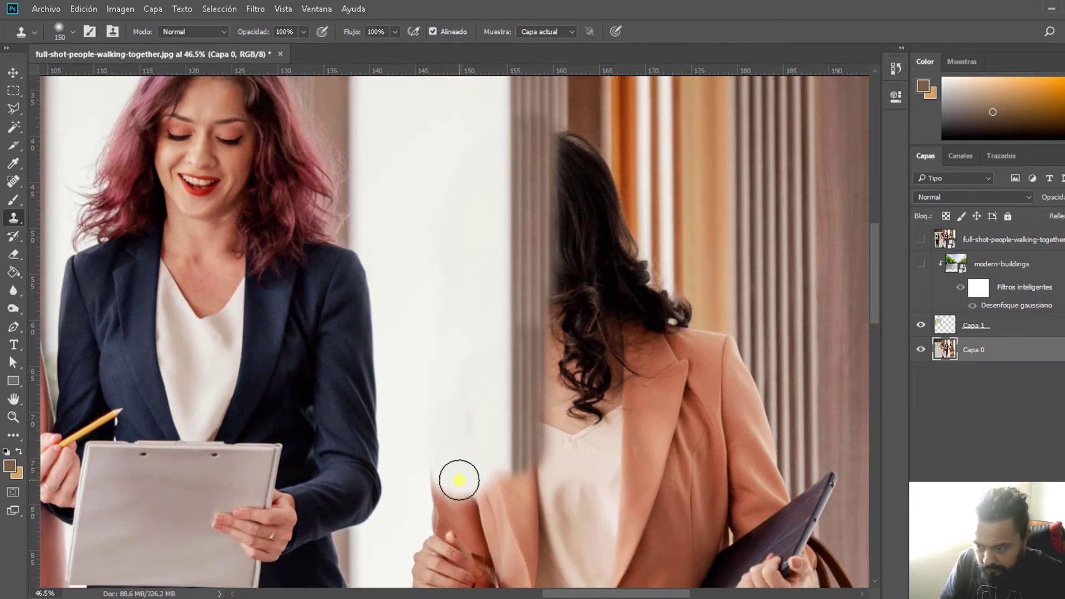
{"action": "mouse_move", "coordinate": [459, 481]}
{"action": "left_mouse_down"}
{"action": "mouse_move", "coordinate": [443, 488]}
{"action": "mouse_move", "coordinate": [458, 542]}
{"action": "mouse_move", "coordinate": [504, 564]}
{"action": "mouse_move", "coordinate": [525, 424]}
{"action": "mouse_move", "coordinate": [502, 357]}
{"action": "left_mouse_up"}
{"action": "scroll", "coordinate": [488, 433], "scroll_direction": "down", "scroll_amount": 2}
{"action": "scroll", "coordinate": [488, 434], "scroll_direction": "down", "scroll_amount": 1}
{"action": "mouse_move", "coordinate": [445, 424]}
{"action": "left_mouse_down"}
{"action": "mouse_move", "coordinate": [444, 438]}
{"action": "mouse_move", "coordinate": [431, 433]}
{"action": "mouse_move", "coordinate": [459, 398]}
{"action": "left_mouse_up"}
{"action": "scroll", "coordinate": [459, 398], "scroll_direction": "down", "scroll_amount": 1}
{"action": "mouse_move", "coordinate": [468, 435]}
{"action": "left_mouse_down"}
{"action": "mouse_move", "coordinate": [457, 423]}
{"action": "mouse_move", "coordinate": [471, 451]}
{"action": "mouse_move", "coordinate": [507, 435]}
{"action": "left_mouse_up"}
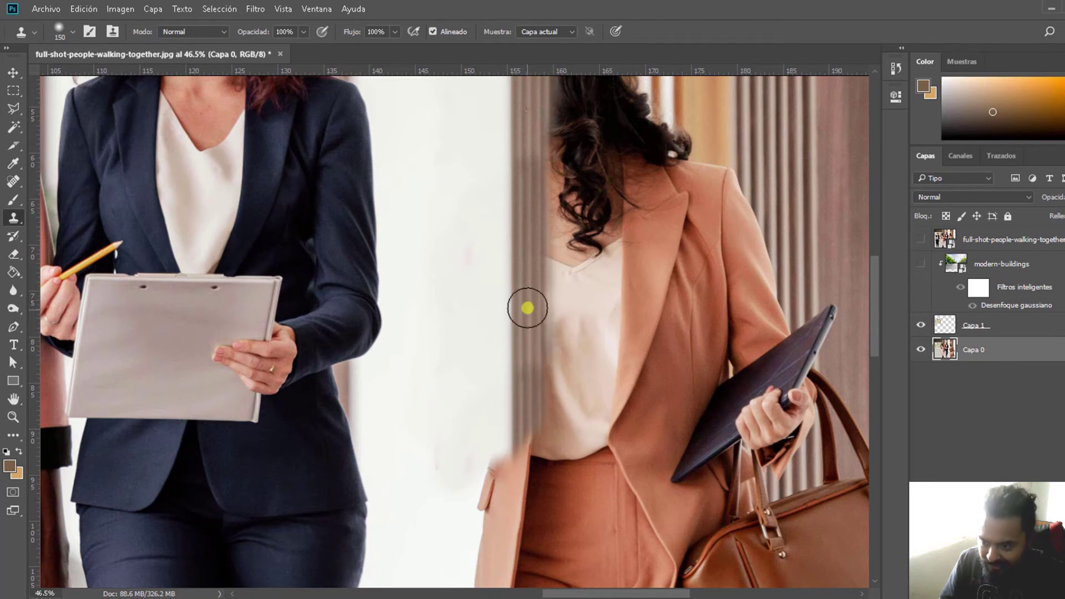
- Clone the door-frame background over the top of her head
{"action": "scroll", "coordinate": [526, 307], "scroll_direction": "up", "scroll_amount": 3}
{"action": "scroll", "coordinate": [522, 340], "scroll_direction": "up", "scroll_amount": 2}
{"action": "scroll", "coordinate": [526, 339], "scroll_direction": "up", "scroll_amount": 2}
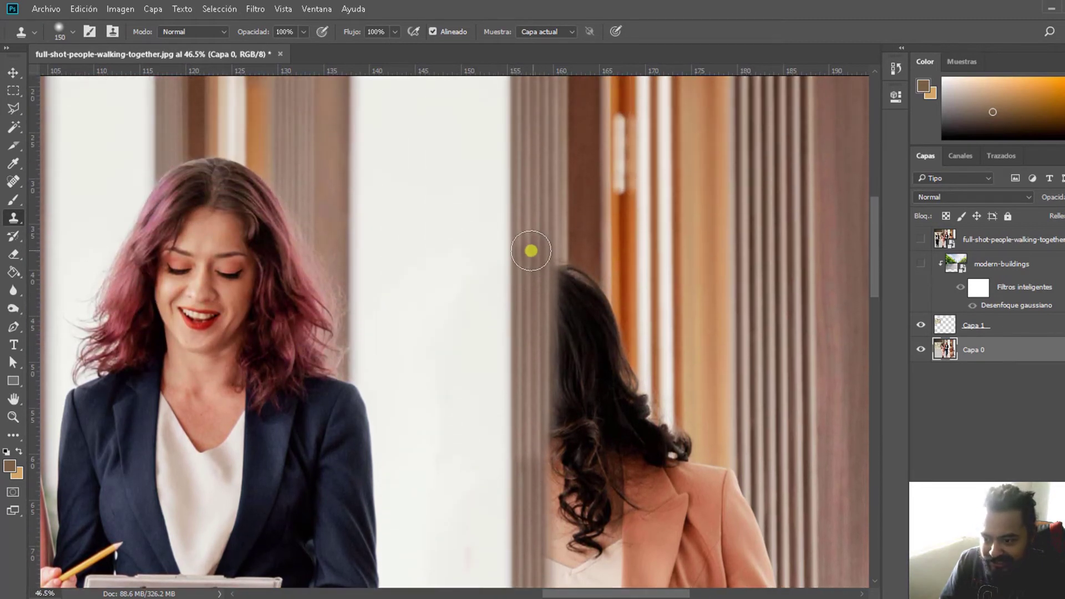
{"action": "mouse_move", "coordinate": [555, 261]}
{"action": "left_mouse_down"}
{"action": "mouse_move", "coordinate": [553, 250]}
{"action": "mouse_move", "coordinate": [561, 278]}
{"action": "mouse_move", "coordinate": [568, 266]}
{"action": "mouse_move", "coordinate": [596, 282]}
{"action": "mouse_move", "coordinate": [587, 448]}
{"action": "left_mouse_up"}
- Clone pillar stripes over the right-hand woman's torso
{"action": "scroll", "coordinate": [583, 356], "scroll_direction": "down", "scroll_amount": 1}
{"action": "scroll", "coordinate": [578, 340], "scroll_direction": "down", "scroll_amount": 3}
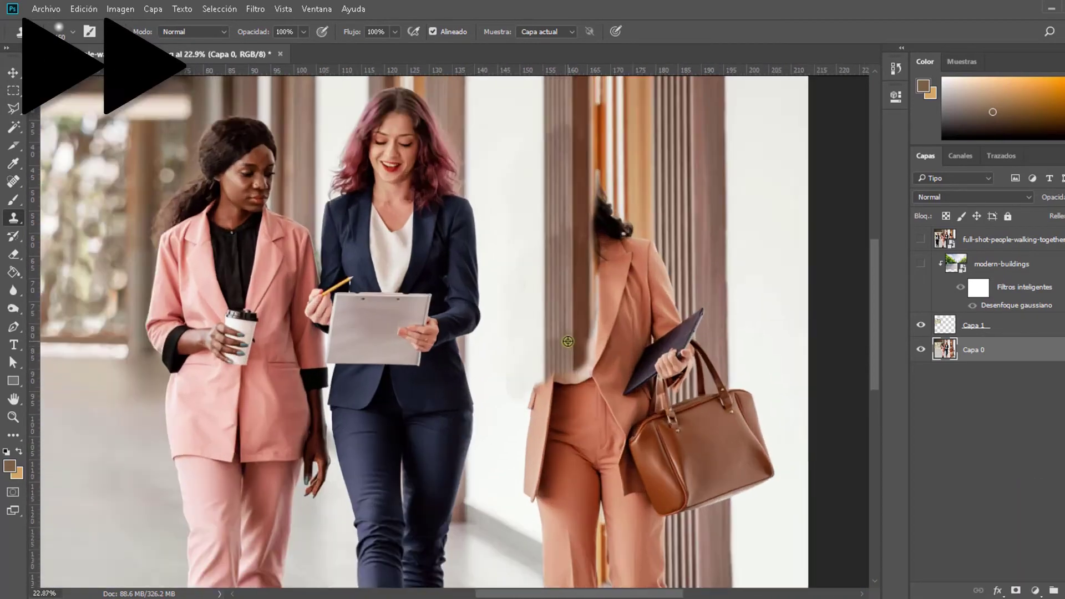
{"action": "scroll", "coordinate": [547, 350], "scroll_direction": "up", "scroll_amount": 3}
{"action": "scroll", "coordinate": [559, 349], "scroll_direction": "up", "scroll_amount": 2}
{"action": "scroll", "coordinate": [477, 417], "scroll_direction": "down", "scroll_amount": 2}
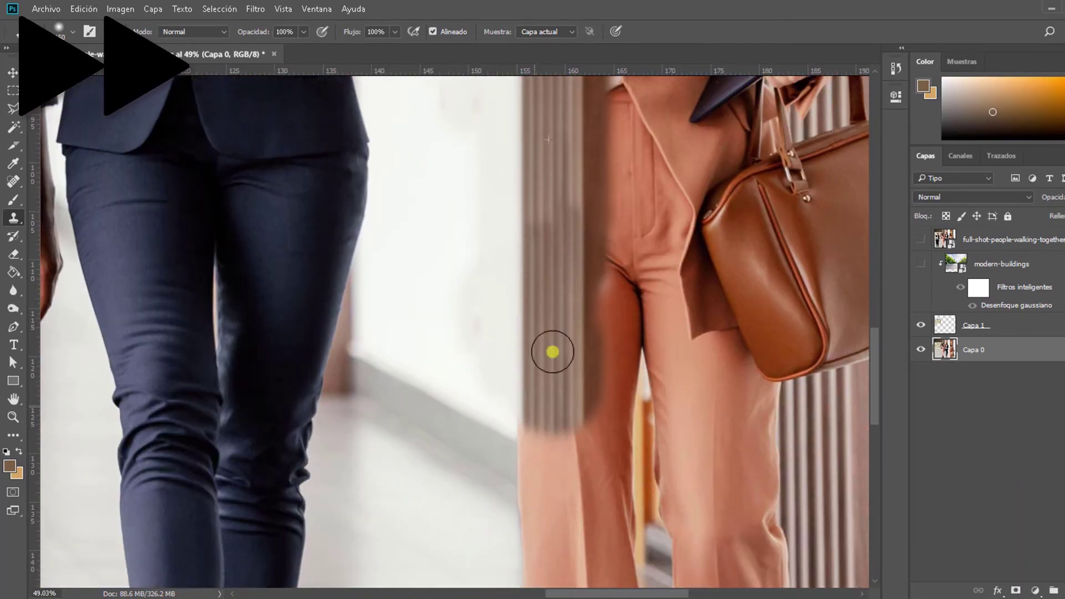
{"action": "scroll", "coordinate": [552, 352], "scroll_direction": "up", "scroll_amount": 3}
{"action": "scroll", "coordinate": [587, 333], "scroll_direction": "up", "scroll_amount": 4}
{"action": "scroll", "coordinate": [632, 327], "scroll_direction": "up", "scroll_amount": 3}
{"action": "scroll", "coordinate": [632, 330], "scroll_direction": "down", "scroll_amount": 3}
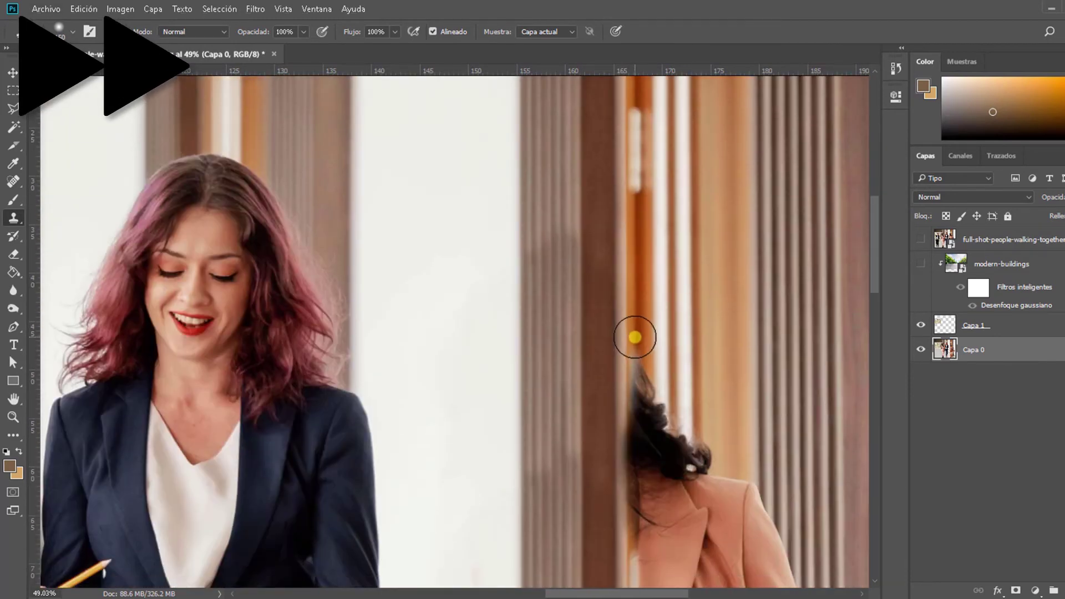
{"action": "scroll", "coordinate": [636, 333], "scroll_direction": "down", "scroll_amount": 2}
{"action": "mouse_move", "coordinate": [636, 381]}
{"action": "left_mouse_down"}
{"action": "mouse_move", "coordinate": [721, 457]}
{"action": "mouse_move", "coordinate": [640, 389]}
{"action": "left_mouse_up"}
{"action": "scroll", "coordinate": [640, 389], "scroll_direction": "down", "scroll_amount": 3}
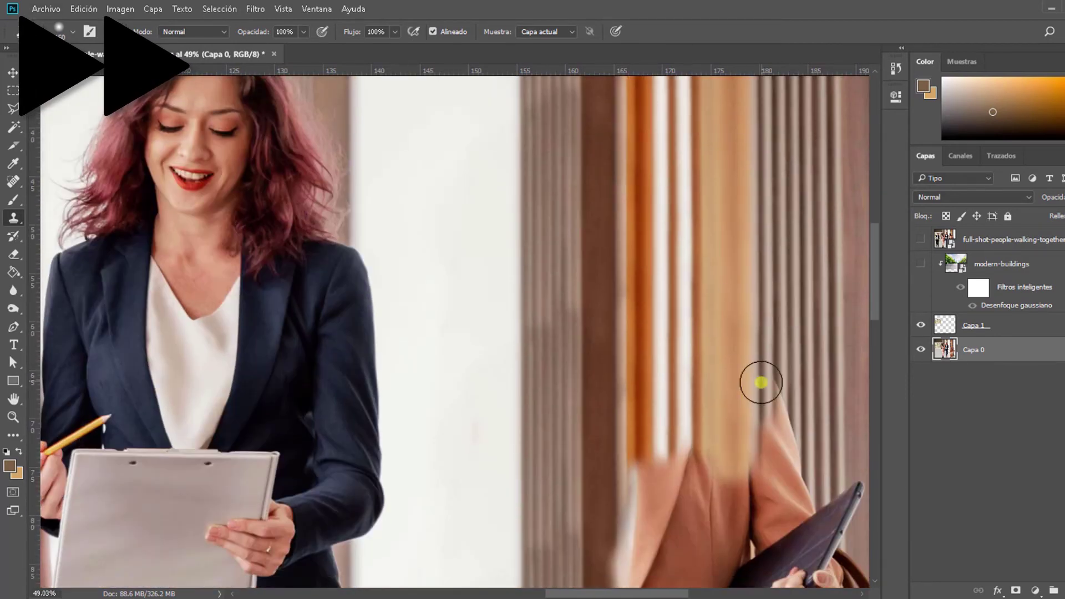
{"action": "scroll", "coordinate": [757, 380], "scroll_direction": "down", "scroll_amount": 4}
{"action": "scroll", "coordinate": [721, 304], "scroll_direction": "down", "scroll_amount": 2}
{"action": "mouse_move", "coordinate": [610, 518]}
{"action": "left_mouse_down"}
{"action": "mouse_move", "coordinate": [751, 311]}
{"action": "mouse_move", "coordinate": [833, 340]}
{"action": "mouse_move", "coordinate": [873, 430]}
{"action": "mouse_move", "coordinate": [771, 511]}
{"action": "left_mouse_up"}
{"action": "scroll", "coordinate": [658, 465], "scroll_direction": "down", "scroll_amount": 4}
{"action": "scroll", "coordinate": [659, 465], "scroll_direction": "down", "scroll_amount": 4}
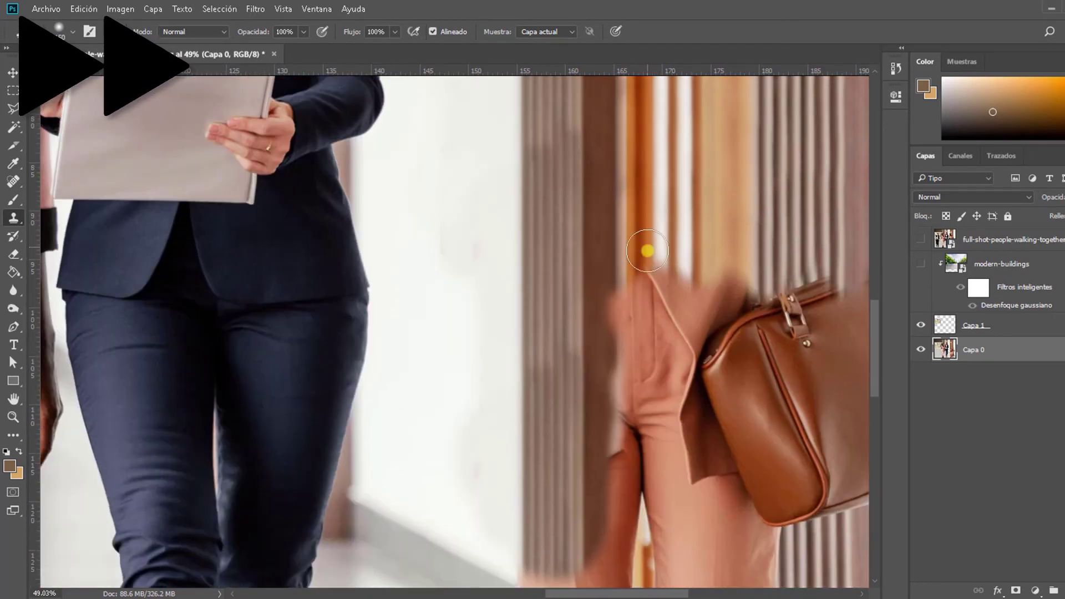
{"action": "scroll", "coordinate": [635, 273], "scroll_direction": "down", "scroll_amount": 1}
{"action": "mouse_move", "coordinate": [634, 274]}
{"action": "left_mouse_down"}
{"action": "mouse_move", "coordinate": [754, 290]}
{"action": "mouse_move", "coordinate": [702, 301]}
{"action": "mouse_move", "coordinate": [849, 351]}
{"action": "mouse_move", "coordinate": [825, 447]}
{"action": "left_mouse_up"}
- Extend the pillar stripes over her tablet, bag and remaining pink upper body
{"action": "scroll", "coordinate": [702, 300], "scroll_direction": "down", "scroll_amount": 2}
{"action": "scroll", "coordinate": [827, 442], "scroll_direction": "down", "scroll_amount": 5}
{"action": "scroll", "coordinate": [826, 442], "scroll_direction": "down", "scroll_amount": 2}
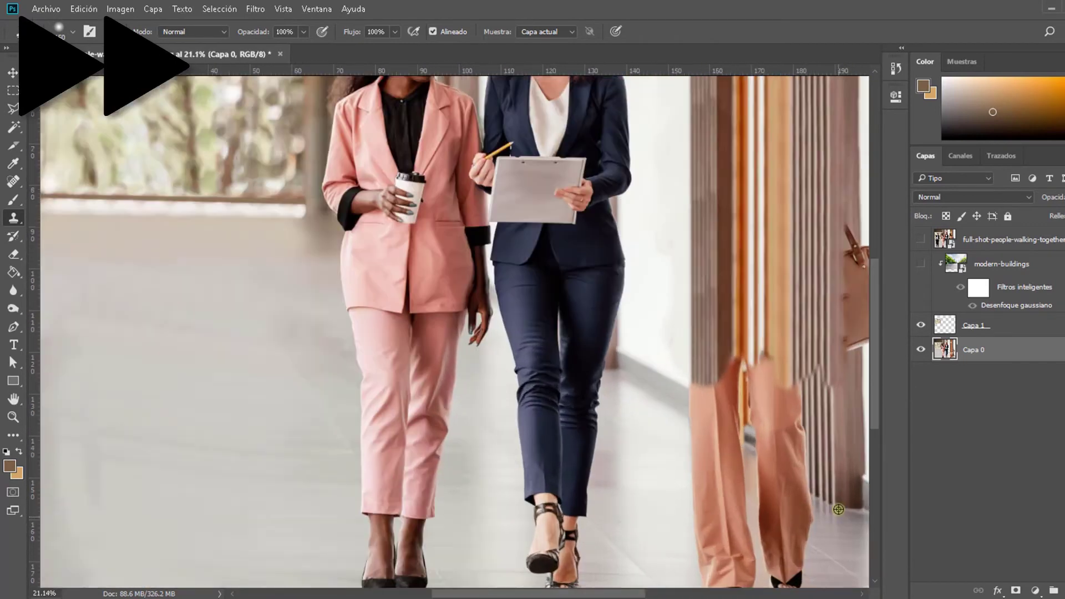
{"action": "left_click_drag", "start_coordinate": [666, 393], "coordinate": [678, 369]}
{"action": "mouse_move", "coordinate": [738, 316]}
{"action": "left_mouse_down"}
{"action": "mouse_move", "coordinate": [704, 341]}
{"action": "mouse_move", "coordinate": [715, 376]}
{"action": "mouse_move", "coordinate": [749, 352]}
{"action": "left_mouse_up"}
{"action": "left_click_drag", "start_coordinate": [781, 416], "coordinate": [781, 377]}
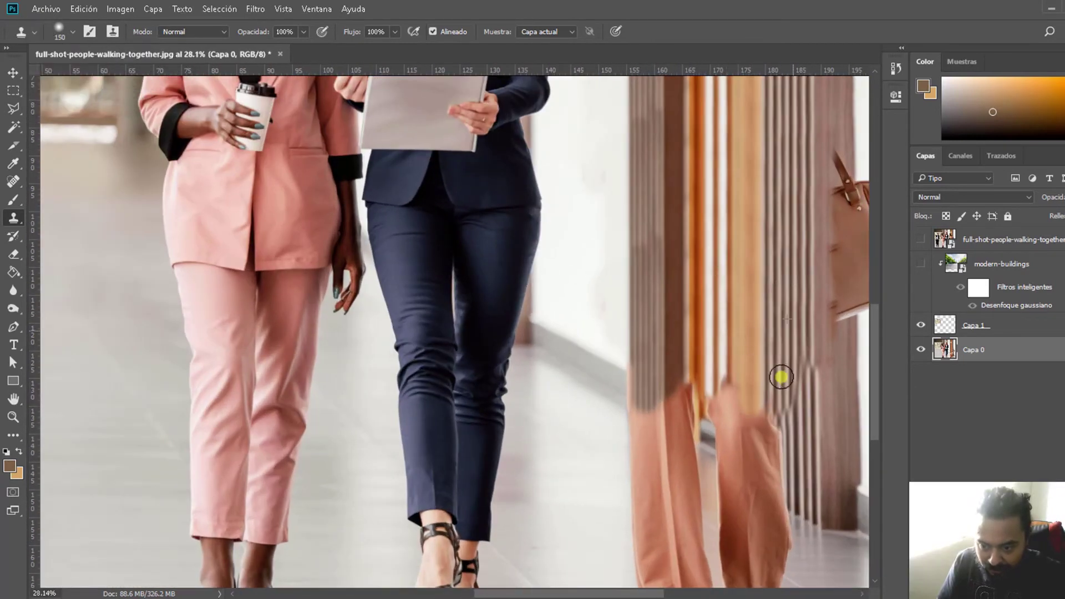
{"action": "left_click_drag", "start_coordinate": [784, 420], "coordinate": [807, 367]}
{"action": "left_click_drag", "start_coordinate": [806, 439], "coordinate": [806, 399]}
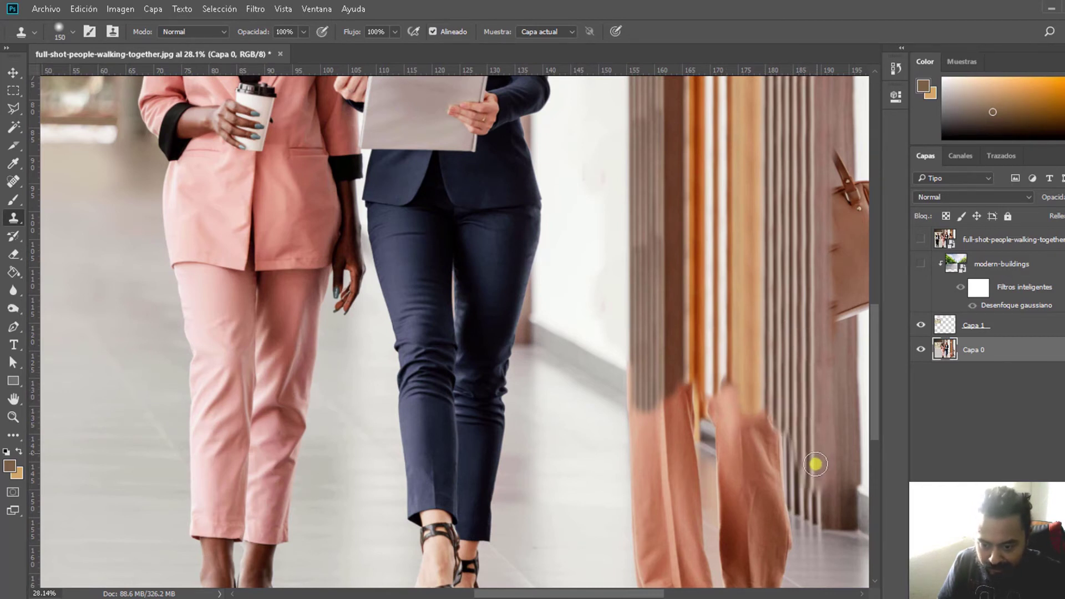
{"action": "left_click_drag", "start_coordinate": [817, 511], "coordinate": [803, 458]}
{"action": "mouse_move", "coordinate": [781, 409]}
{"action": "left_mouse_down"}
{"action": "mouse_move", "coordinate": [800, 500]}
{"action": "mouse_move", "coordinate": [768, 392]}
{"action": "mouse_move", "coordinate": [769, 486]}
{"action": "left_mouse_up"}
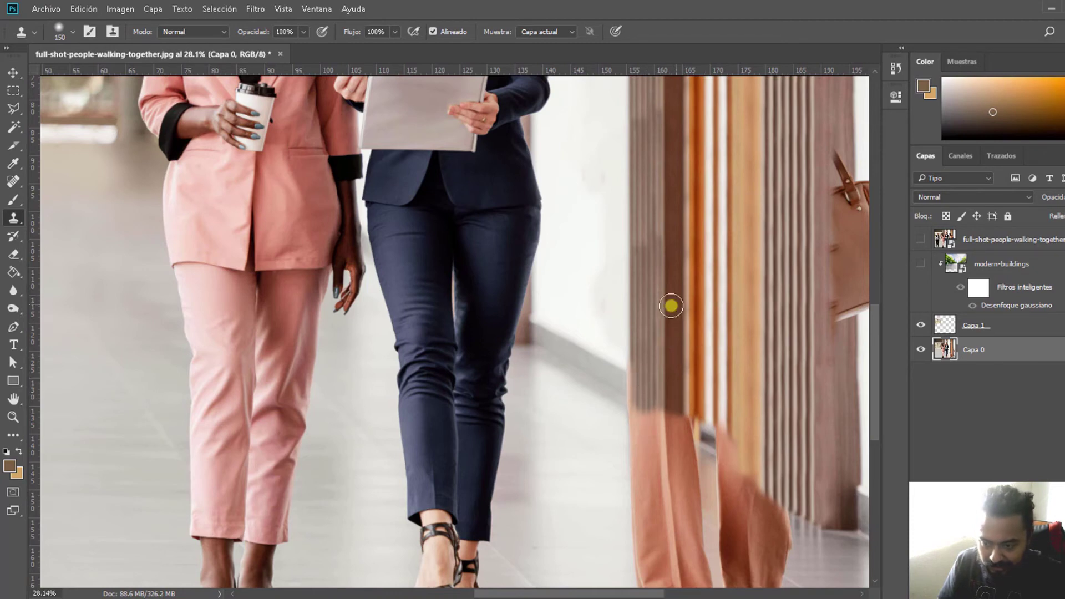
- Toggle the top layer to compare the cloned result against the original four-person photo
{"action": "scroll", "coordinate": [786, 289], "scroll_direction": "down", "scroll_amount": 4}
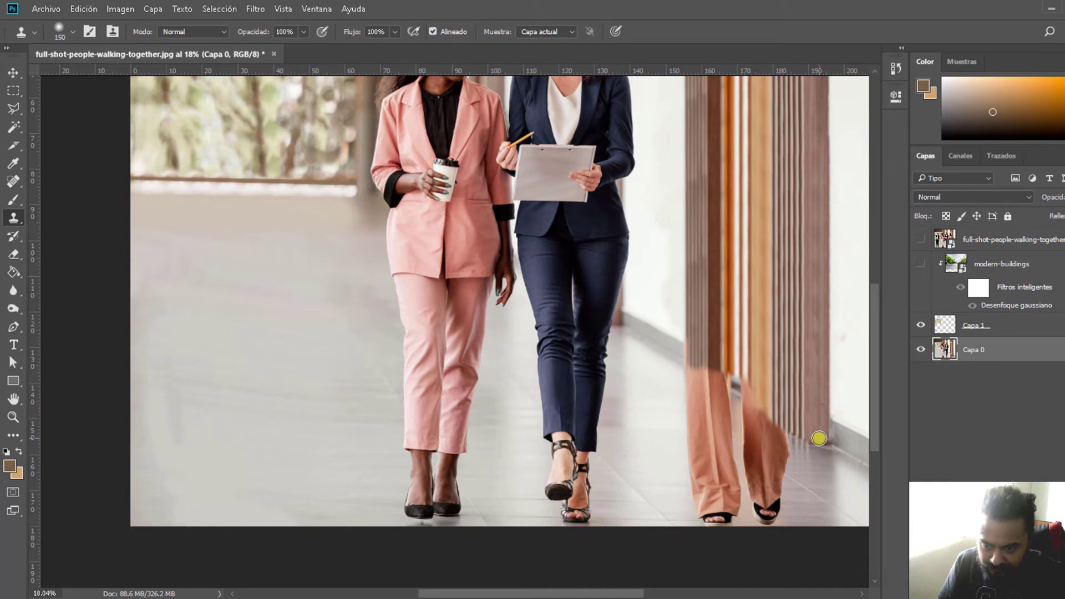
{"action": "scroll", "coordinate": [821, 387], "scroll_direction": "down", "scroll_amount": 3}
{"action": "scroll", "coordinate": [811, 350], "scroll_direction": "down", "scroll_amount": 2}
{"action": "scroll", "coordinate": [638, 381], "scroll_direction": "down", "scroll_amount": 1}
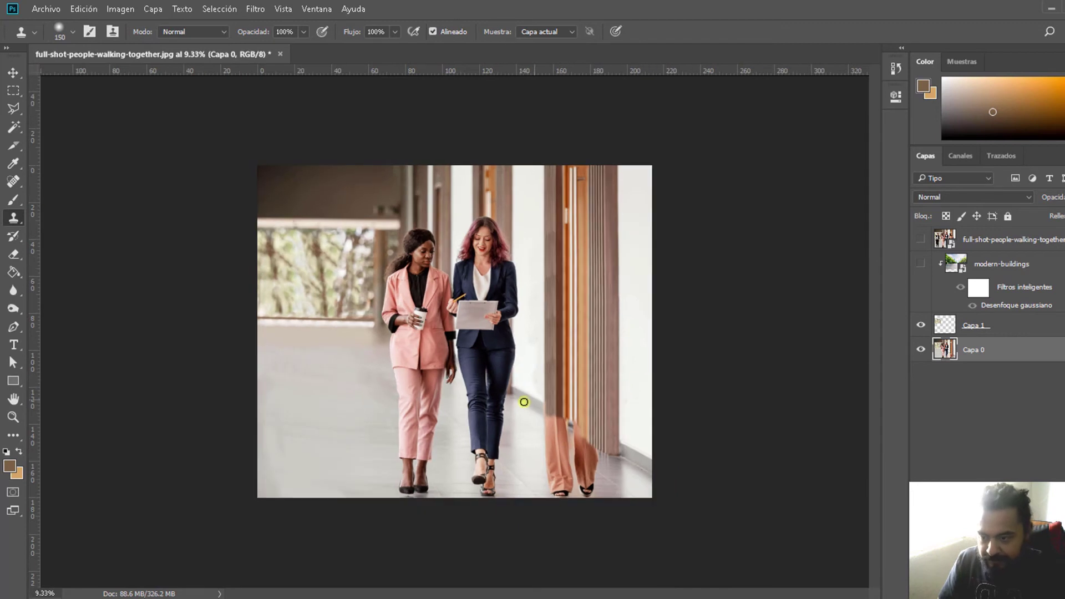
{"action": "scroll", "coordinate": [458, 330], "scroll_direction": "up", "scroll_amount": 1}
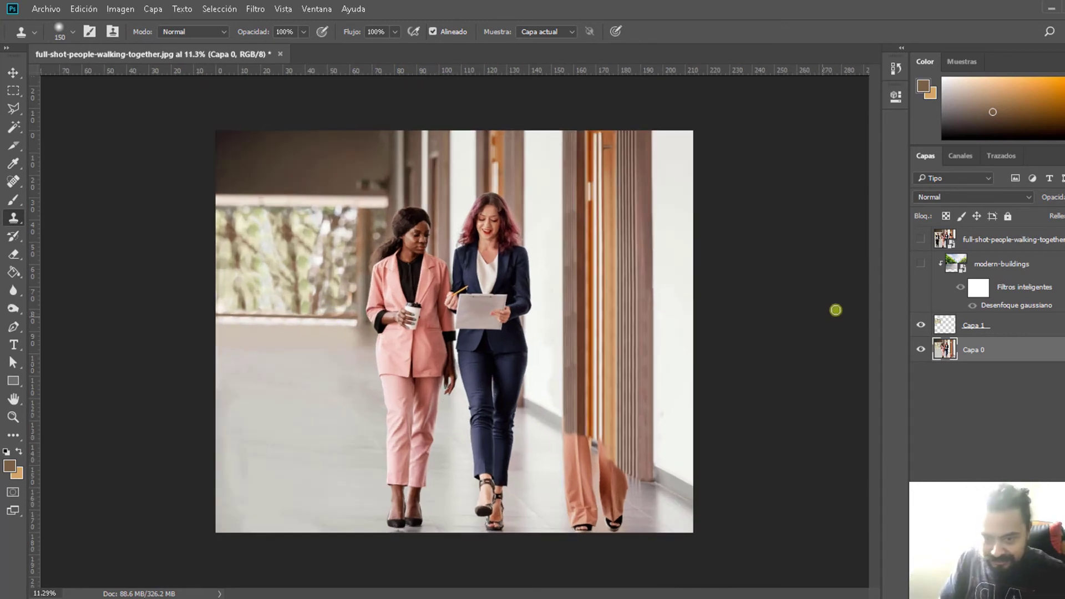
{"action": "left_click", "coordinate": [921, 242]}
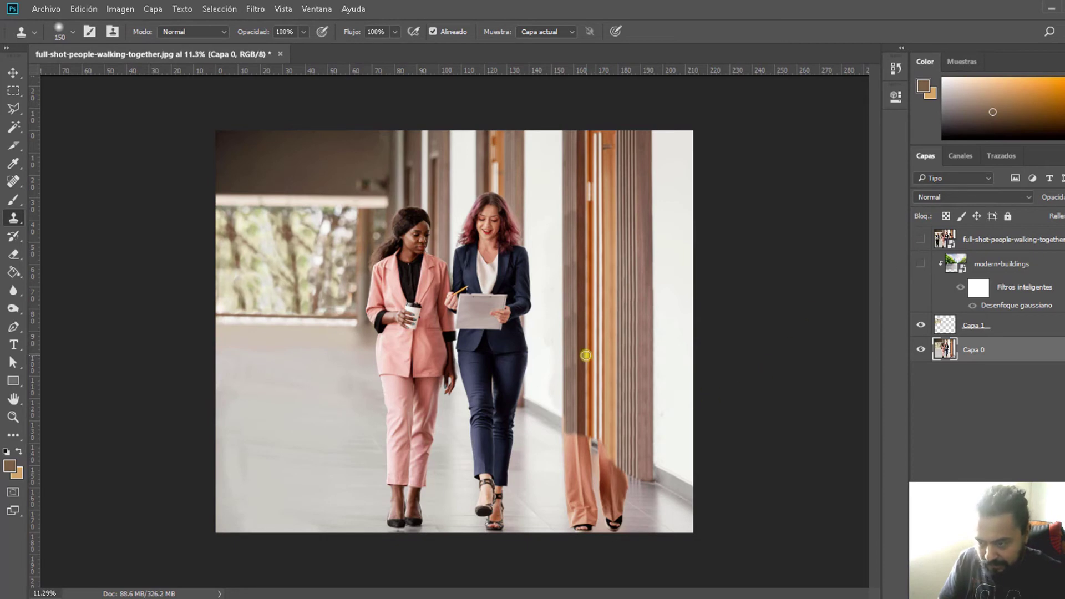
{"action": "scroll", "coordinate": [575, 443], "scroll_direction": "up", "scroll_amount": 2}
{"action": "scroll", "coordinate": [644, 457], "scroll_direction": "up", "scroll_amount": 3}
{"action": "scroll", "coordinate": [630, 463], "scroll_direction": "up", "scroll_amount": 2}
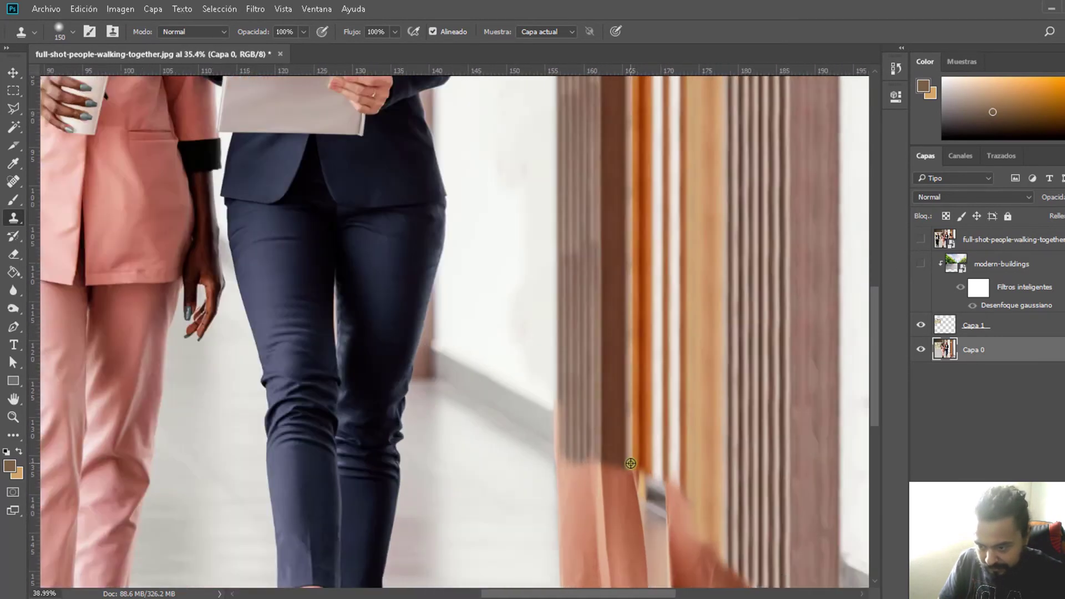
{"action": "scroll", "coordinate": [614, 469], "scroll_direction": "up", "scroll_amount": 1}
{"action": "scroll", "coordinate": [611, 468], "scroll_direction": "down", "scroll_amount": 2}
{"action": "scroll", "coordinate": [611, 469], "scroll_direction": "down", "scroll_amount": 1}
{"action": "scroll", "coordinate": [673, 458], "scroll_direction": "down", "scroll_amount": 1}
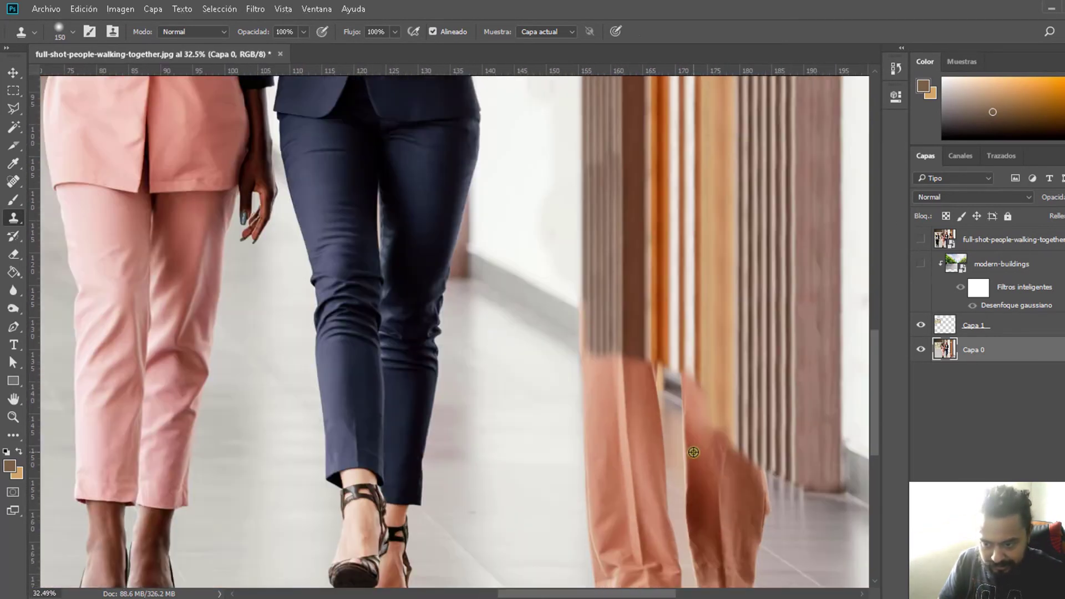
{"action": "scroll", "coordinate": [693, 452], "scroll_direction": "up", "scroll_amount": 1}
{"action": "scroll", "coordinate": [693, 452], "scroll_direction": "up", "scroll_amount": 1}
{"action": "scroll", "coordinate": [674, 438], "scroll_direction": "up", "scroll_amount": 1}
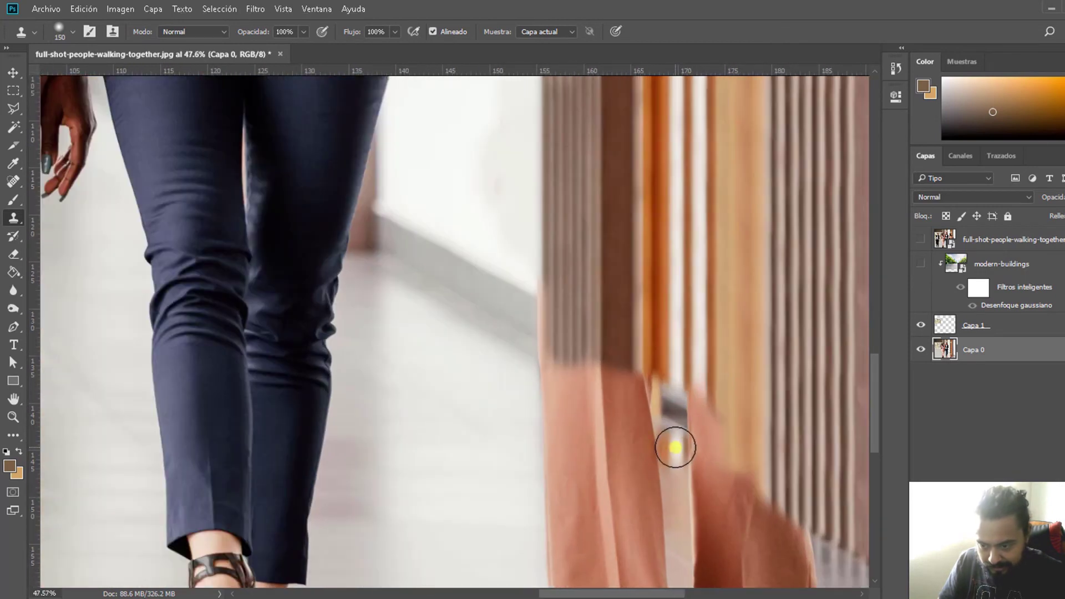
{"action": "scroll", "coordinate": [693, 416], "scroll_direction": "up", "scroll_amount": 1}
{"action": "scroll", "coordinate": [714, 380], "scroll_direction": "down", "scroll_amount": 2}
{"action": "scroll", "coordinate": [650, 422], "scroll_direction": "up", "scroll_amount": 1}
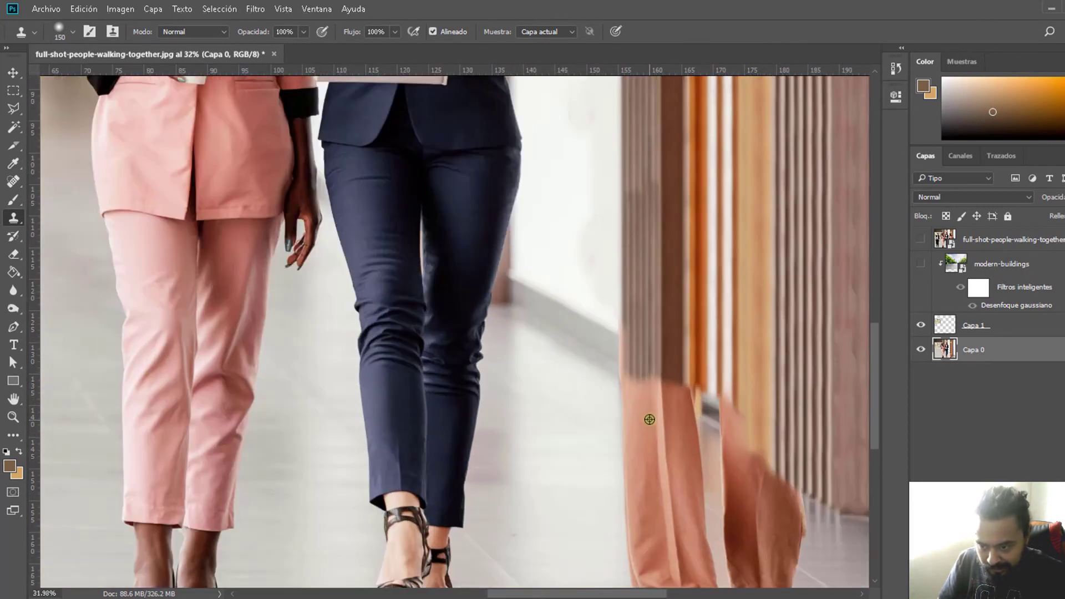
{"action": "scroll", "coordinate": [627, 383], "scroll_direction": "up", "scroll_amount": 3}
{"action": "scroll", "coordinate": [591, 333], "scroll_direction": "up", "scroll_amount": 3}
{"action": "scroll", "coordinate": [583, 321], "scroll_direction": "up", "scroll_amount": 2}
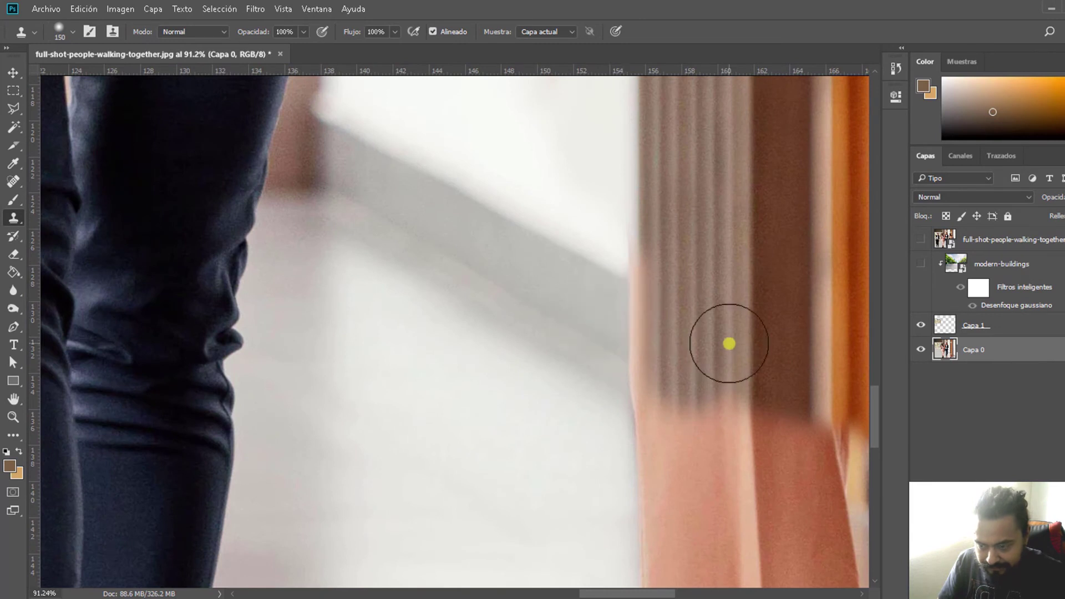
{"action": "key", "text": "l"}
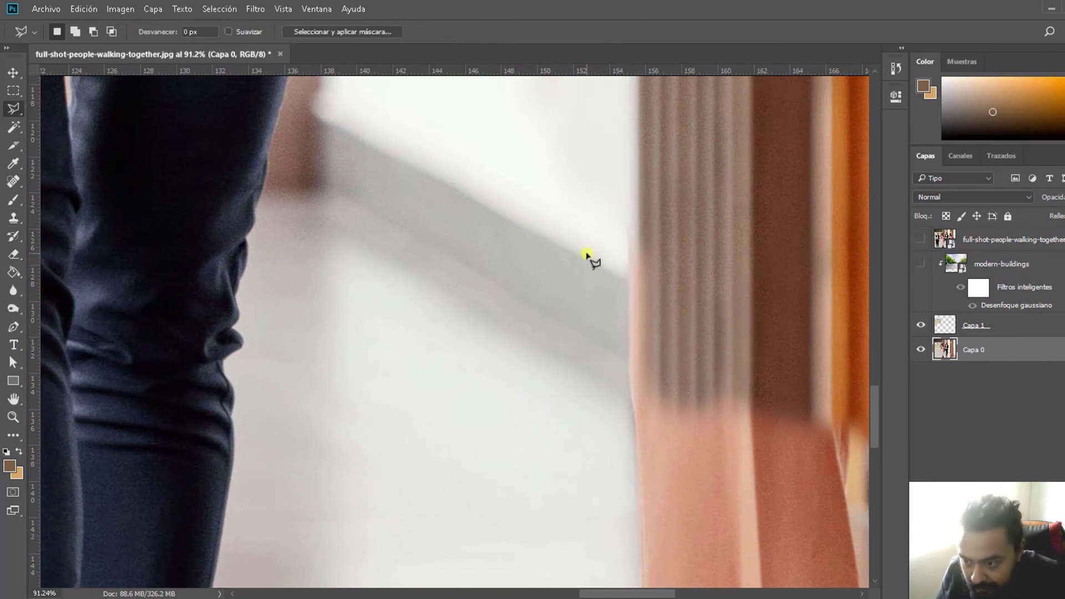
- Draw a small polygonal selection at the pillar edge, then discard it to start over
{"action": "left_click", "coordinate": [580, 254]}
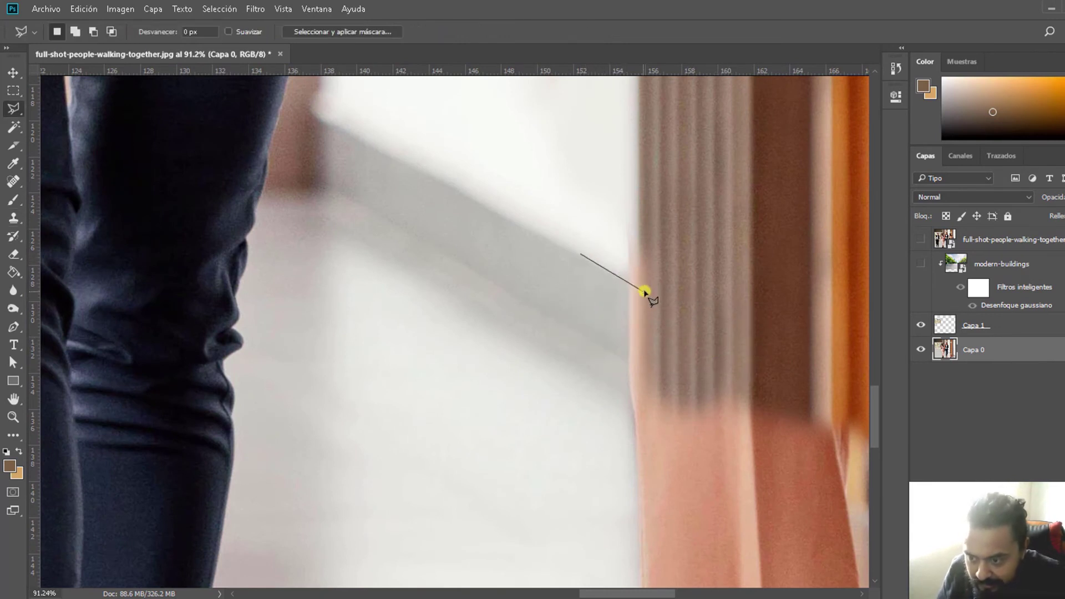
{"action": "left_click", "coordinate": [640, 283]}
{"action": "left_click", "coordinate": [637, 193]}
{"action": "left_click", "coordinate": [575, 165]}
{"action": "left_click", "coordinate": [581, 255]}
{"action": "key", "text": "s"}
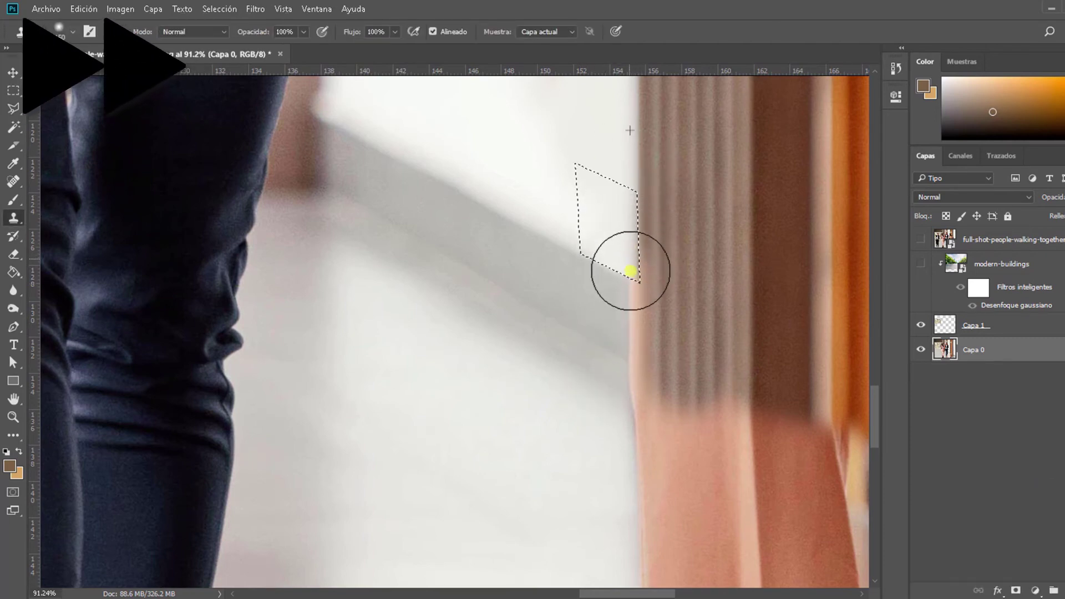
{"action": "key", "text": "ctrl+d"}
{"action": "scroll", "coordinate": [642, 330], "scroll_direction": "up", "scroll_amount": 3}
{"action": "key", "text": "l"}
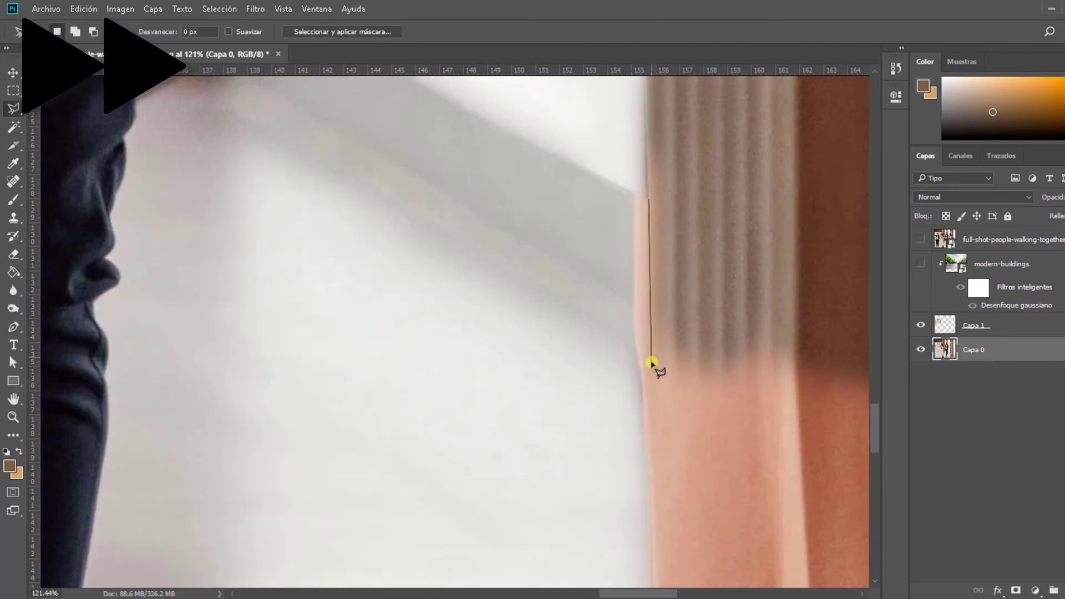
- Trace a Polygonal Lasso selection around the leftover pink trouser legs along the pillar edge
{"action": "left_click", "coordinate": [652, 360]}
{"action": "scroll", "coordinate": [554, 366], "scroll_direction": "right", "scroll_amount": 3}
{"action": "scroll", "coordinate": [527, 369], "scroll_direction": "right", "scroll_amount": 2}
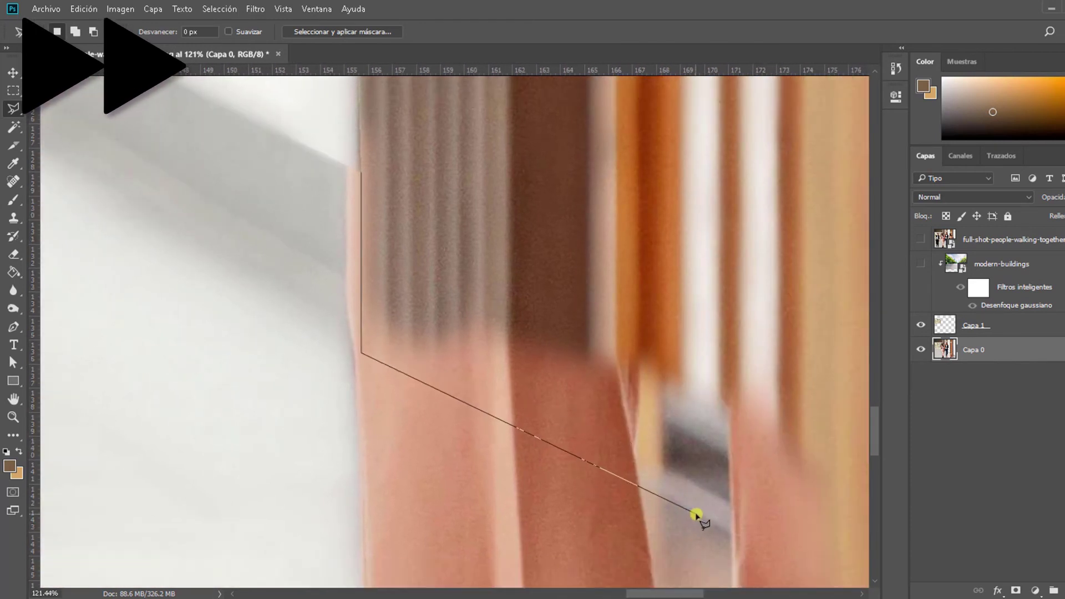
{"action": "scroll", "coordinate": [521, 370], "scroll_direction": "down", "scroll_amount": 2}
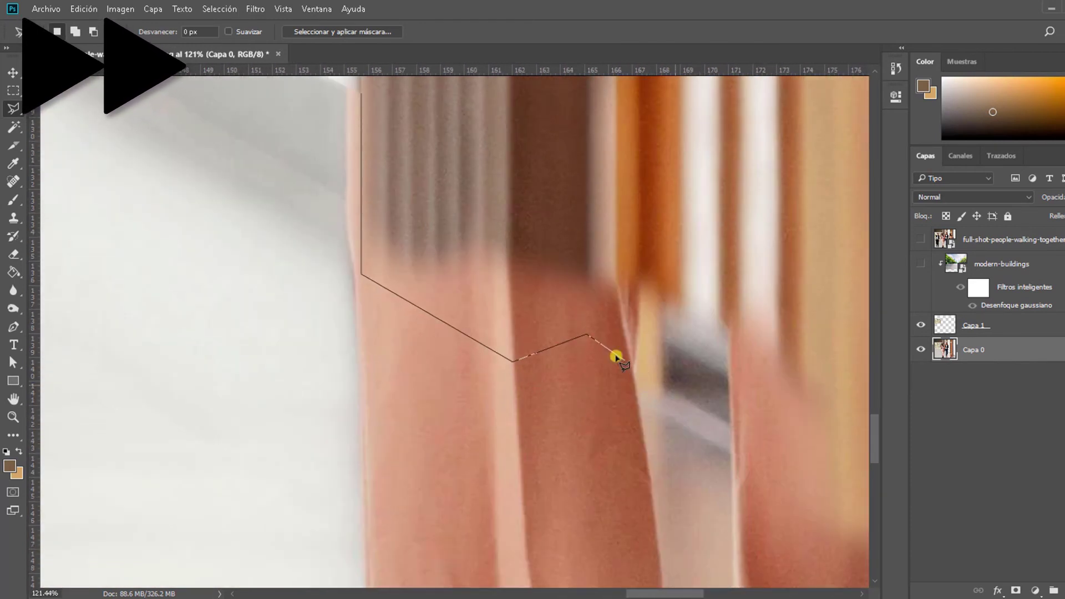
{"action": "scroll", "coordinate": [678, 400], "scroll_direction": "right", "scroll_amount": 2}
{"action": "scroll", "coordinate": [610, 499], "scroll_direction": "right", "scroll_amount": 3}
{"action": "scroll", "coordinate": [610, 499], "scroll_direction": "down", "scroll_amount": 2}
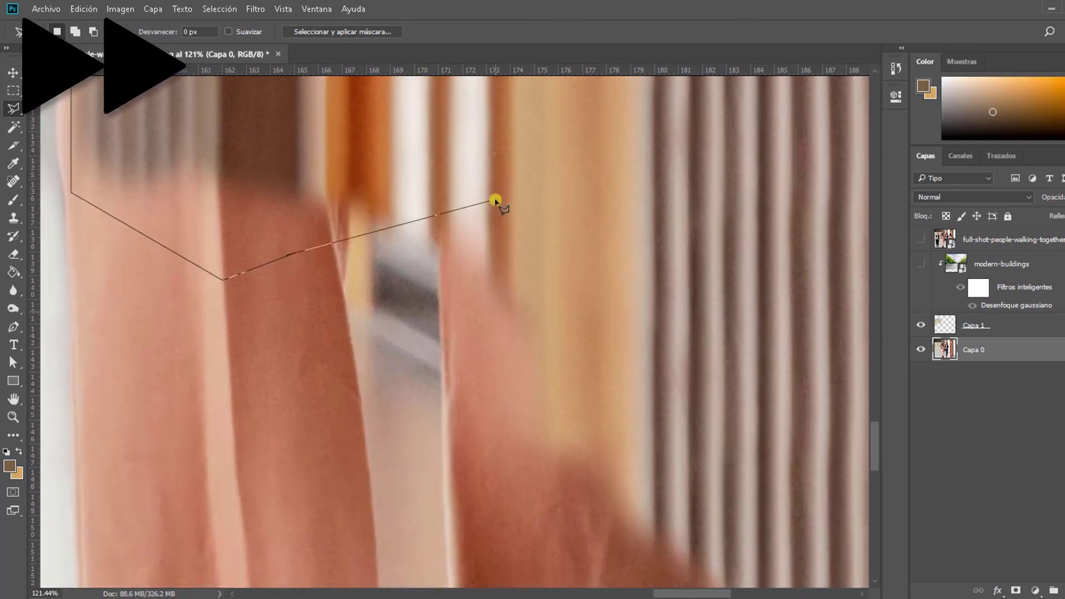
{"action": "scroll", "coordinate": [495, 202], "scroll_direction": "down", "scroll_amount": 1}
{"action": "scroll", "coordinate": [487, 292], "scroll_direction": "down", "scroll_amount": 1}
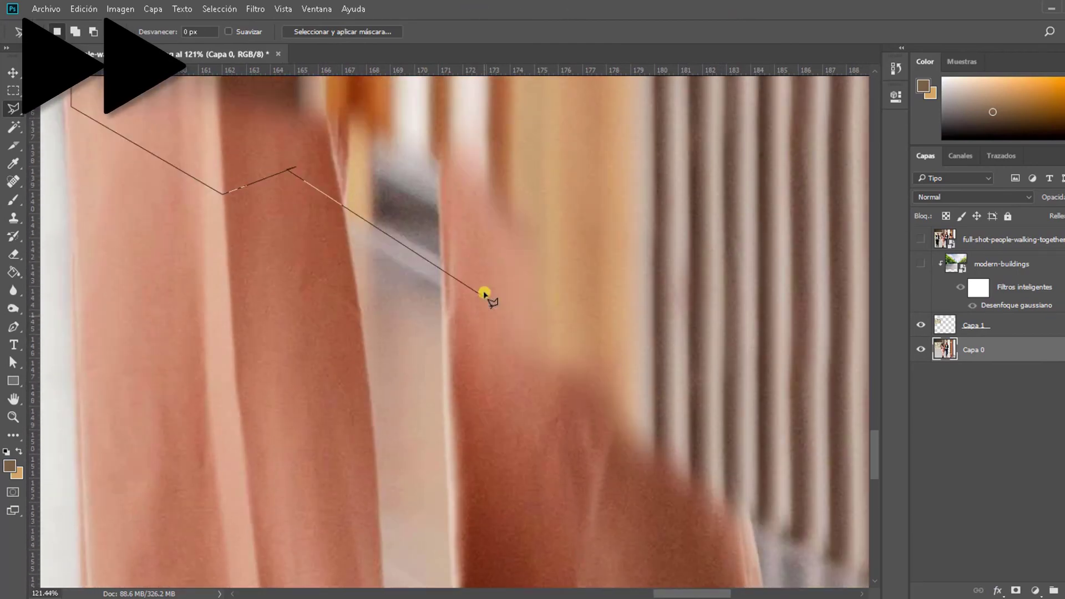
{"action": "left_click", "coordinate": [475, 343]}
{"action": "scroll", "coordinate": [678, 488], "scroll_direction": "right", "scroll_amount": 3}
{"action": "scroll", "coordinate": [618, 555], "scroll_direction": "down", "scroll_amount": 5}
{"action": "scroll", "coordinate": [196, 531], "scroll_direction": "down", "scroll_amount": 2}
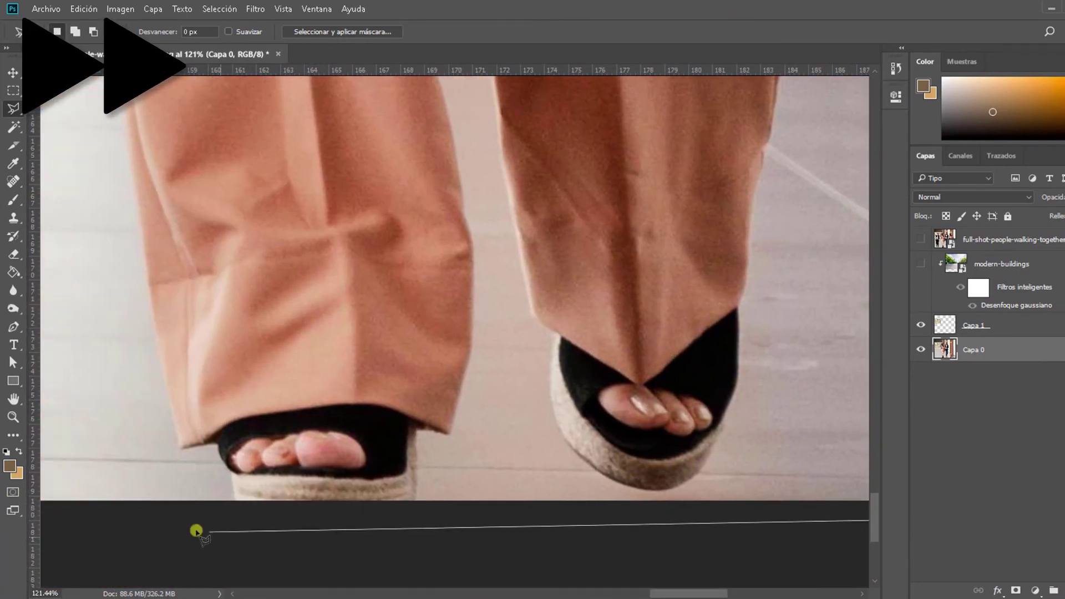
{"action": "scroll", "coordinate": [196, 531], "scroll_direction": "up", "scroll_amount": 5}
{"action": "scroll", "coordinate": [209, 185], "scroll_direction": "up", "scroll_amount": 3}
{"action": "double_click", "coordinate": [162, 157]}
{"action": "scroll", "coordinate": [248, 369], "scroll_direction": "down", "scroll_amount": 2}
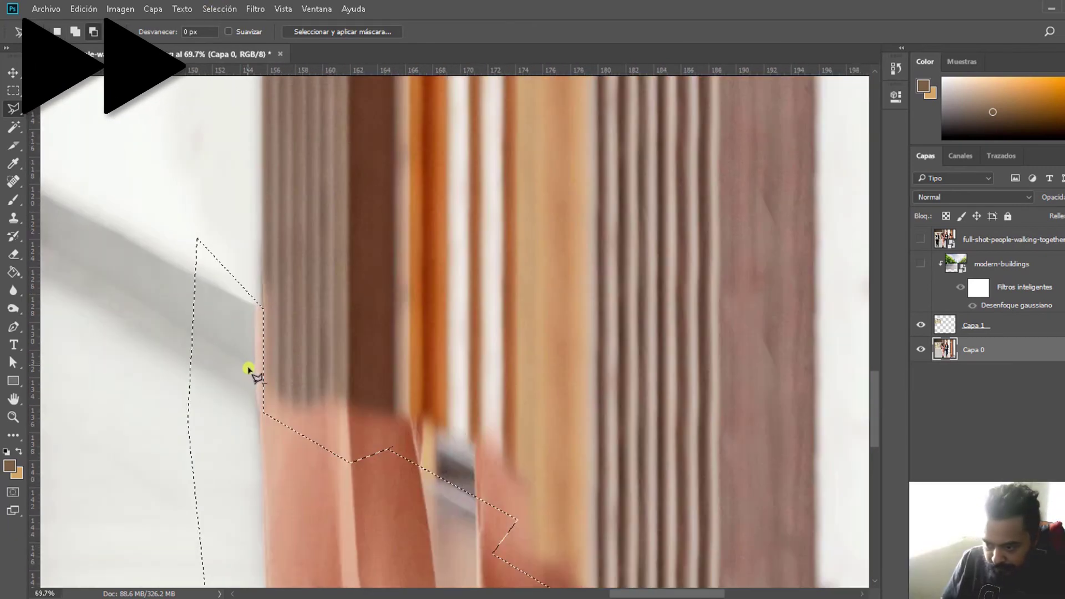
{"action": "scroll", "coordinate": [248, 369], "scroll_direction": "down", "scroll_amount": 3}
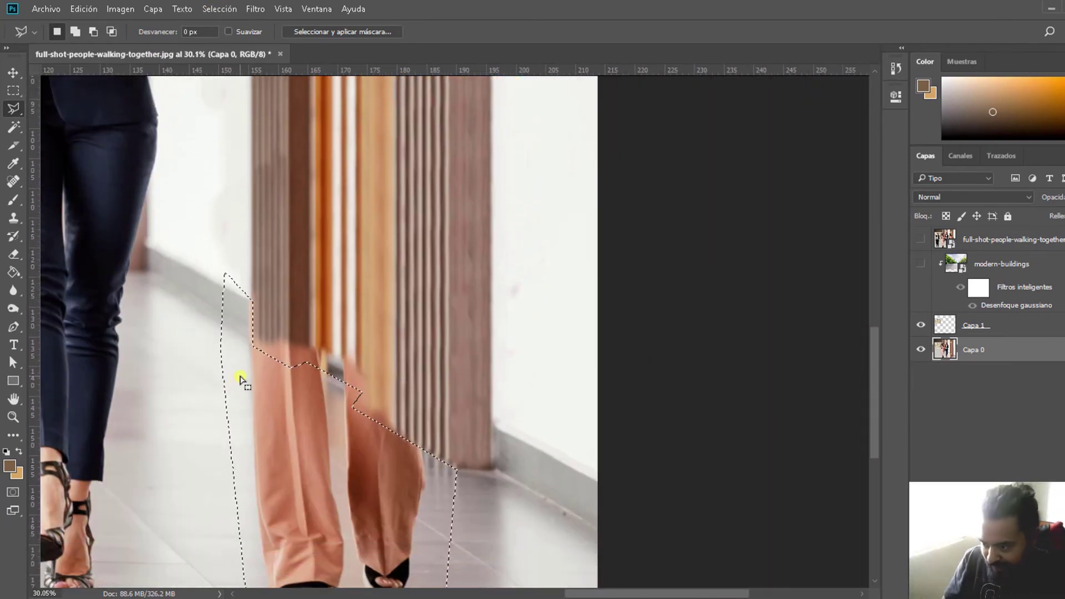
{"action": "scroll", "coordinate": [177, 328], "scroll_direction": "up", "scroll_amount": 1}
{"action": "scroll", "coordinate": [176, 250], "scroll_direction": "up", "scroll_amount": 1}
{"action": "scroll", "coordinate": [184, 251], "scroll_direction": "up", "scroll_amount": 1}
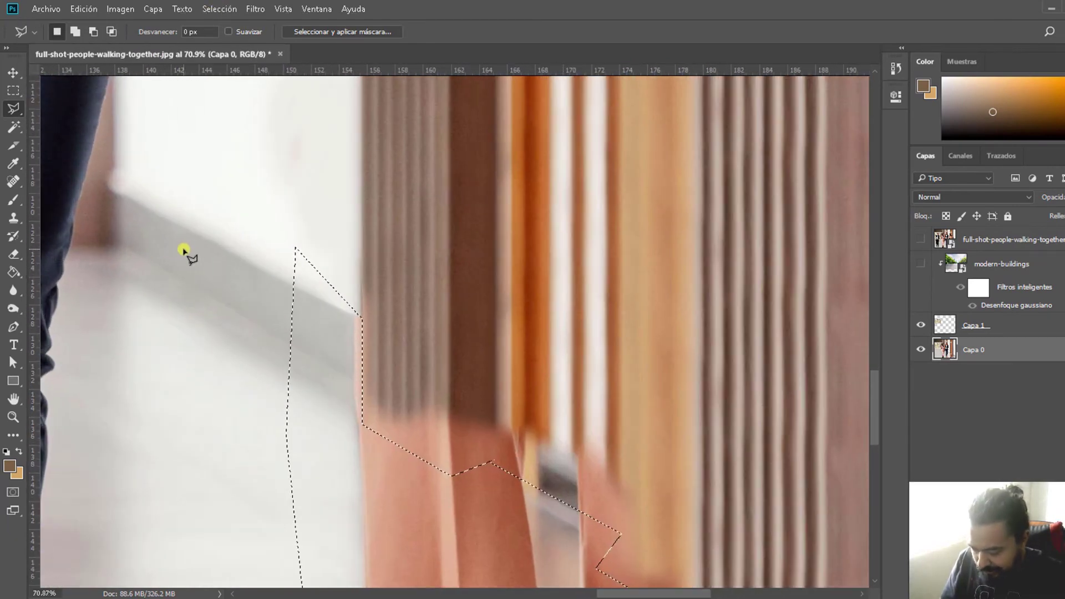
{"action": "key", "text": "s"}
{"action": "scroll", "coordinate": [219, 270], "scroll_direction": "up", "scroll_amount": 1}
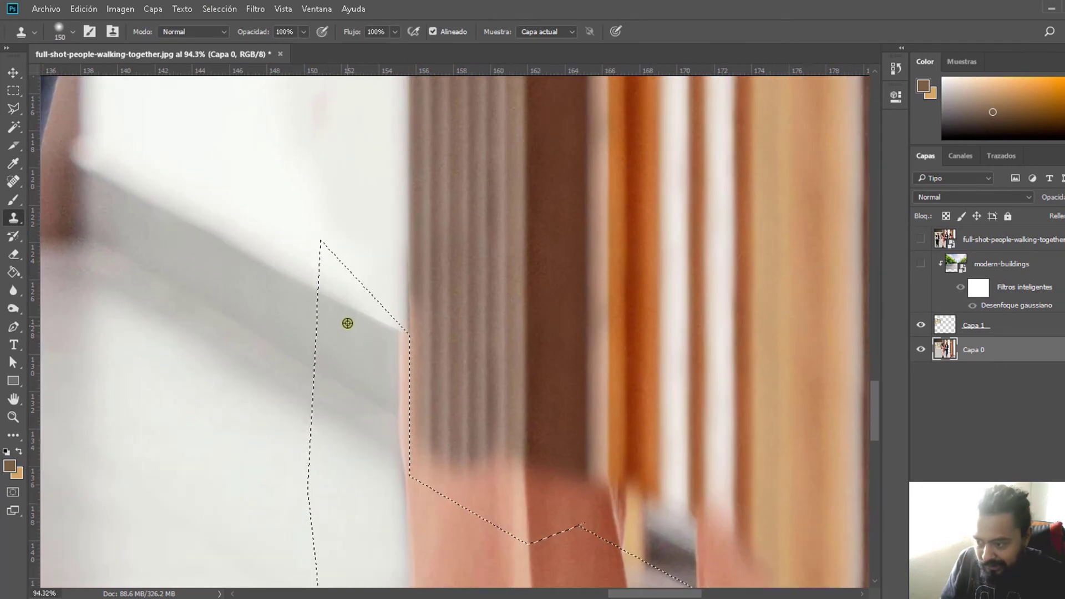
- Sample the wall and clone white wall over the leftover leg and its skin-tone edge
{"action": "left_click", "coordinate": [329, 298], "text": "alt"}
{"action": "left_click_drag", "start_coordinate": [380, 316], "coordinate": [393, 330]}
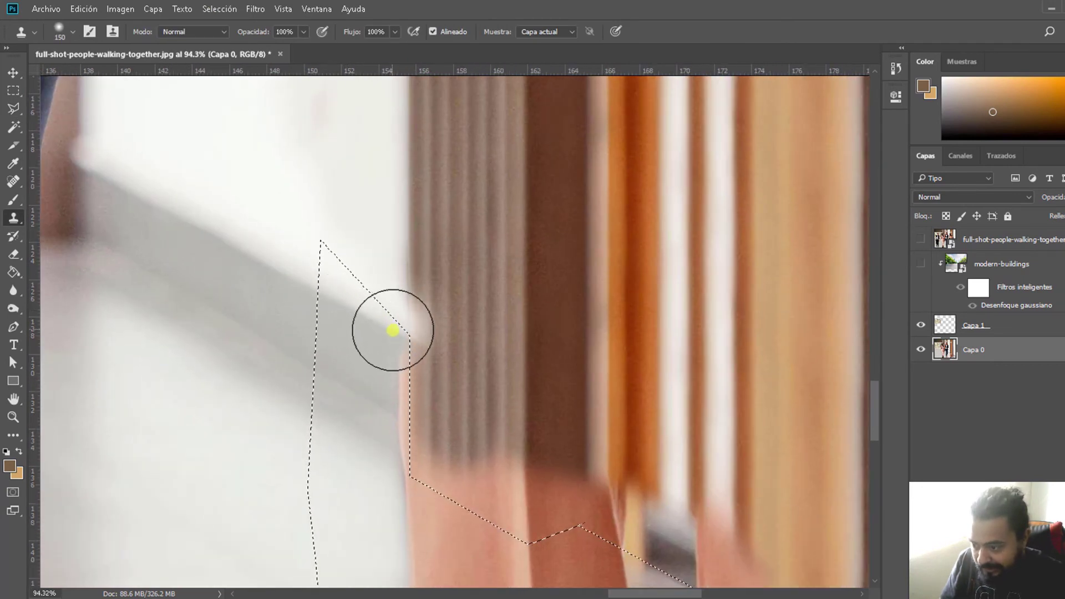
{"action": "left_click", "coordinate": [393, 330]}
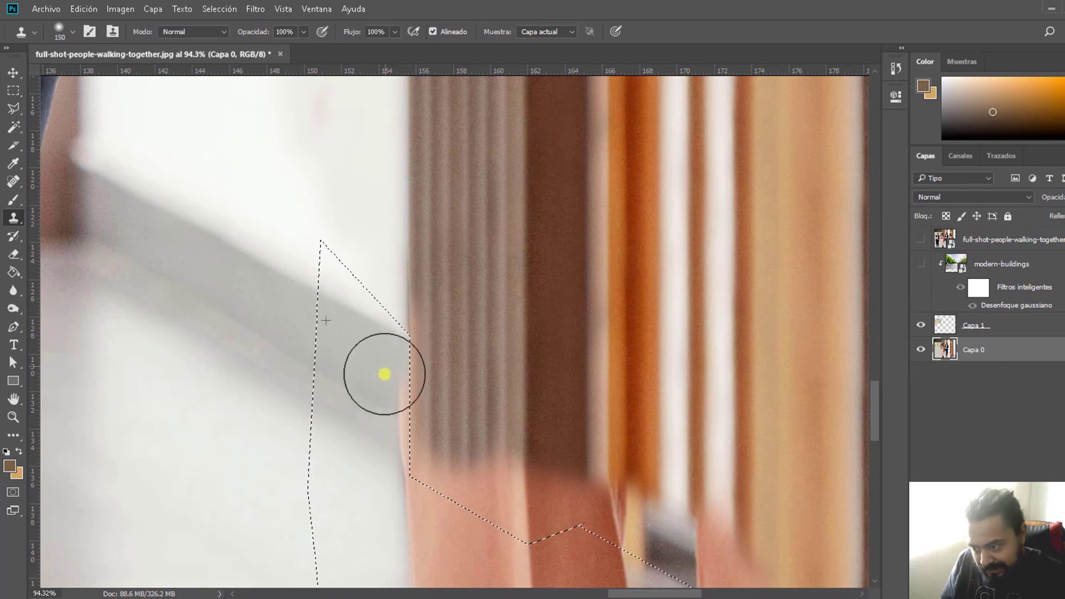
{"action": "left_click_drag", "start_coordinate": [384, 374], "coordinate": [418, 501]}
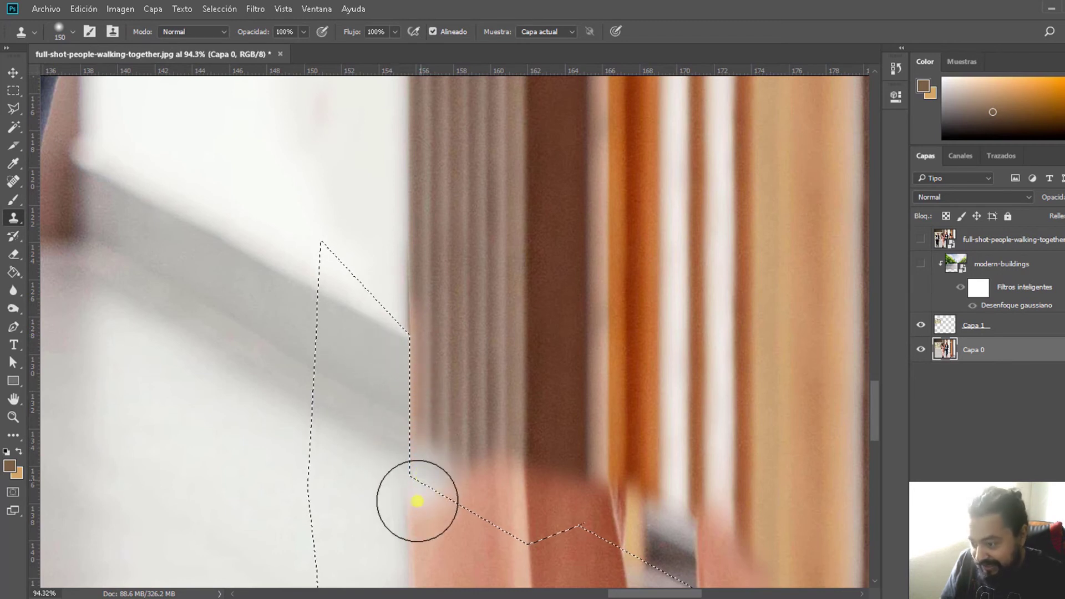
{"action": "scroll", "coordinate": [409, 466], "scroll_direction": "down", "scroll_amount": 2}
{"action": "mouse_move", "coordinate": [417, 501]}
{"action": "left_mouse_down"}
{"action": "mouse_move", "coordinate": [396, 411]}
{"action": "mouse_move", "coordinate": [430, 402]}
{"action": "left_mouse_up"}
{"action": "scroll", "coordinate": [396, 411], "scroll_direction": "down", "scroll_amount": 2}
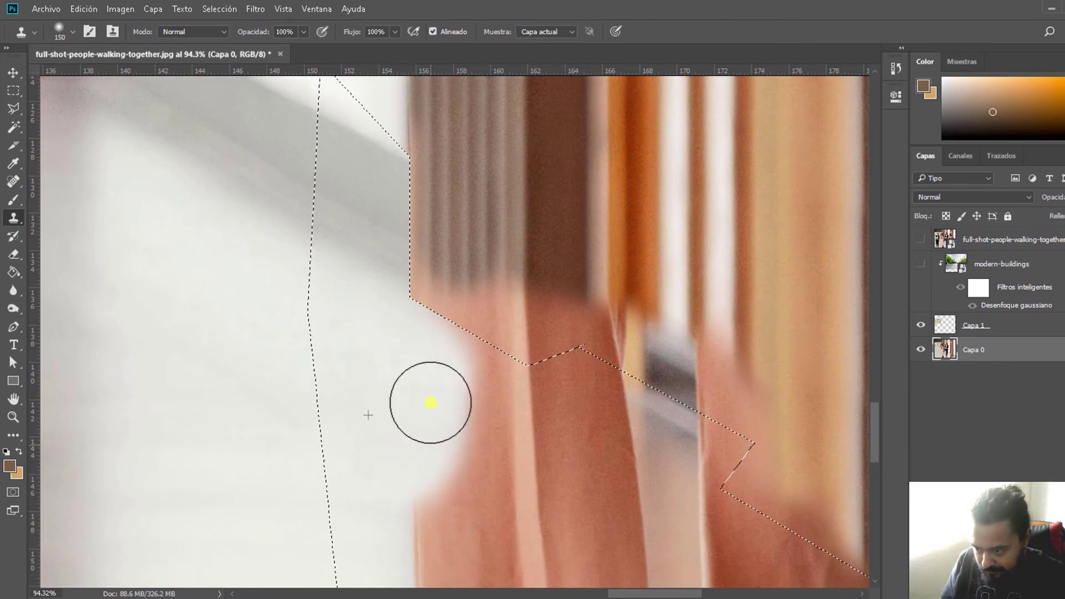
{"action": "scroll", "coordinate": [431, 403], "scroll_direction": "down", "scroll_amount": 3}
{"action": "mouse_move", "coordinate": [393, 504]}
{"action": "left_mouse_down"}
{"action": "mouse_move", "coordinate": [443, 302]}
{"action": "mouse_move", "coordinate": [423, 298]}
{"action": "left_mouse_up"}
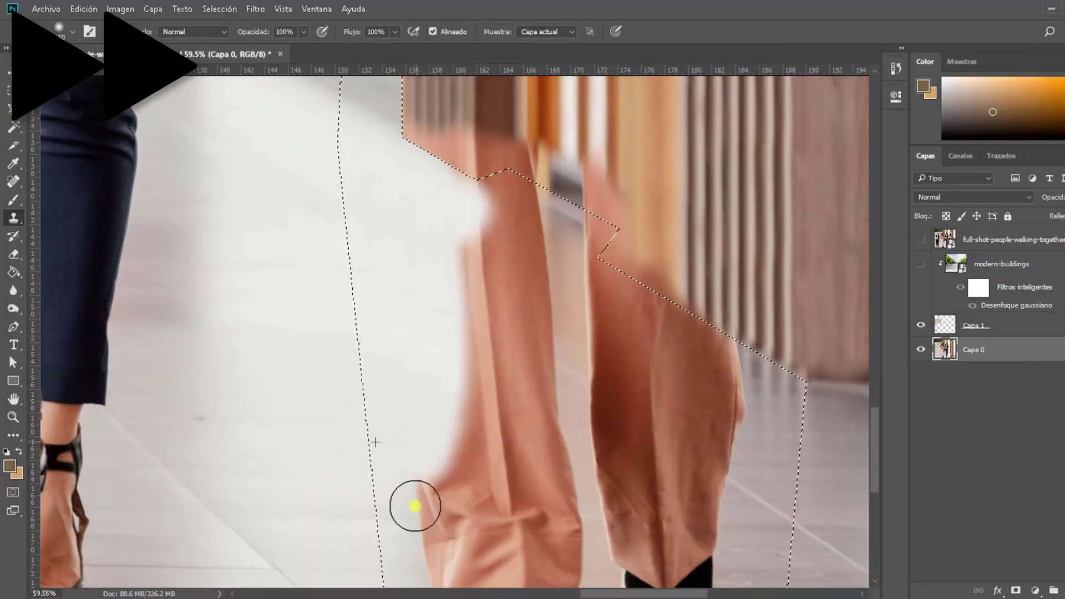
- Clone floor texture over the lower pant leg and the remaining dark shoe
{"action": "scroll", "coordinate": [415, 506], "scroll_direction": "down", "scroll_amount": 2}
{"action": "mouse_move", "coordinate": [450, 518]}
{"action": "left_mouse_down"}
{"action": "mouse_move", "coordinate": [471, 316]}
{"action": "mouse_move", "coordinate": [507, 502]}
{"action": "mouse_move", "coordinate": [561, 490]}
{"action": "mouse_move", "coordinate": [547, 400]}
{"action": "left_mouse_up"}
{"action": "scroll", "coordinate": [483, 309], "scroll_direction": "up", "scroll_amount": 2}
{"action": "scroll", "coordinate": [483, 309], "scroll_direction": "up", "scroll_amount": 2}
{"action": "mouse_move", "coordinate": [483, 309]}
{"action": "left_mouse_down"}
{"action": "mouse_move", "coordinate": [454, 316]}
{"action": "mouse_move", "coordinate": [530, 368]}
{"action": "left_mouse_up"}
{"action": "scroll", "coordinate": [530, 368], "scroll_direction": "down", "scroll_amount": 3}
{"action": "scroll", "coordinate": [554, 452], "scroll_direction": "down", "scroll_amount": 5}
{"action": "scroll", "coordinate": [523, 361], "scroll_direction": "up", "scroll_amount": 5}
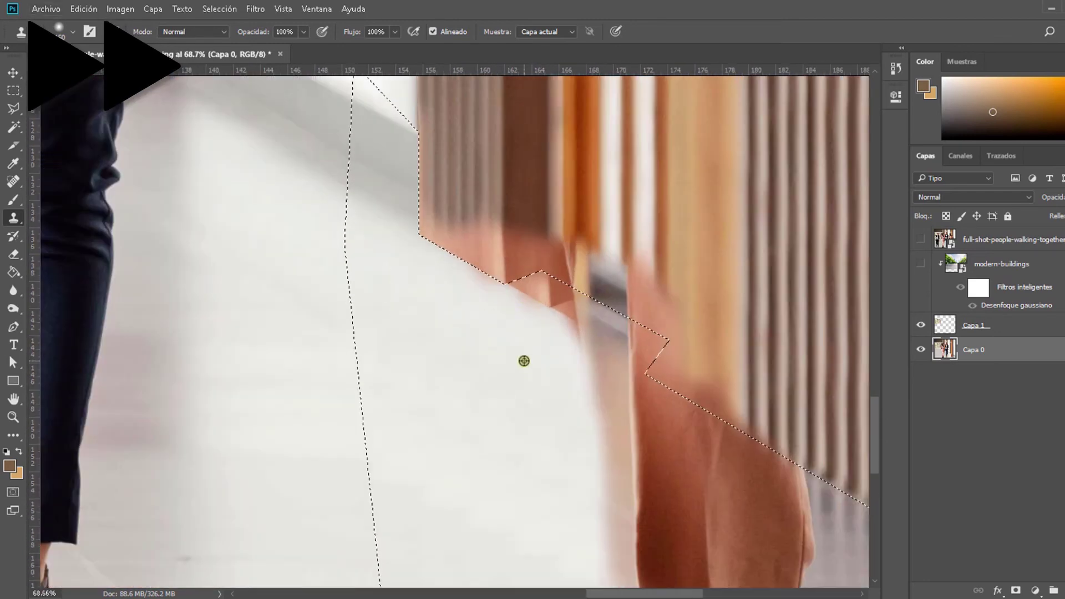
{"action": "scroll", "coordinate": [524, 361], "scroll_direction": "down", "scroll_amount": 3}
{"action": "scroll", "coordinate": [515, 411], "scroll_direction": "down", "scroll_amount": 3}
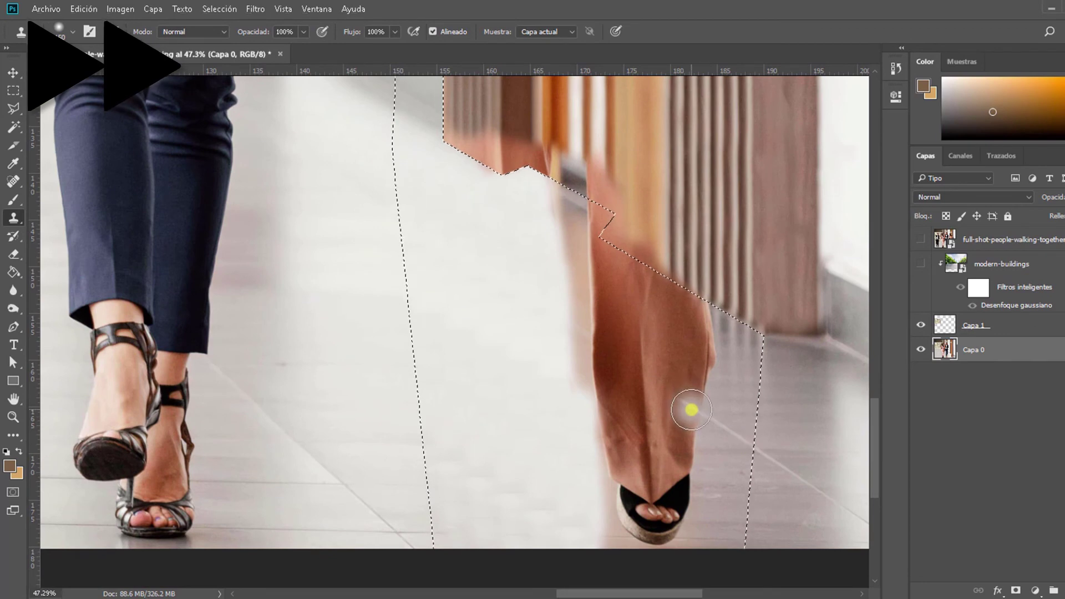
{"action": "mouse_move", "coordinate": [691, 411]}
{"action": "left_mouse_down"}
{"action": "mouse_move", "coordinate": [642, 528]}
{"action": "mouse_move", "coordinate": [658, 416]}
{"action": "mouse_move", "coordinate": [628, 456]}
{"action": "mouse_move", "coordinate": [611, 359]}
{"action": "mouse_move", "coordinate": [625, 316]}
{"action": "mouse_move", "coordinate": [659, 307]}
{"action": "mouse_move", "coordinate": [620, 278]}
{"action": "mouse_move", "coordinate": [594, 233]}
{"action": "left_mouse_up"}
{"action": "scroll", "coordinate": [666, 385], "scroll_direction": "down", "scroll_amount": 1}
{"action": "scroll", "coordinate": [654, 327], "scroll_direction": "down", "scroll_amount": 1}
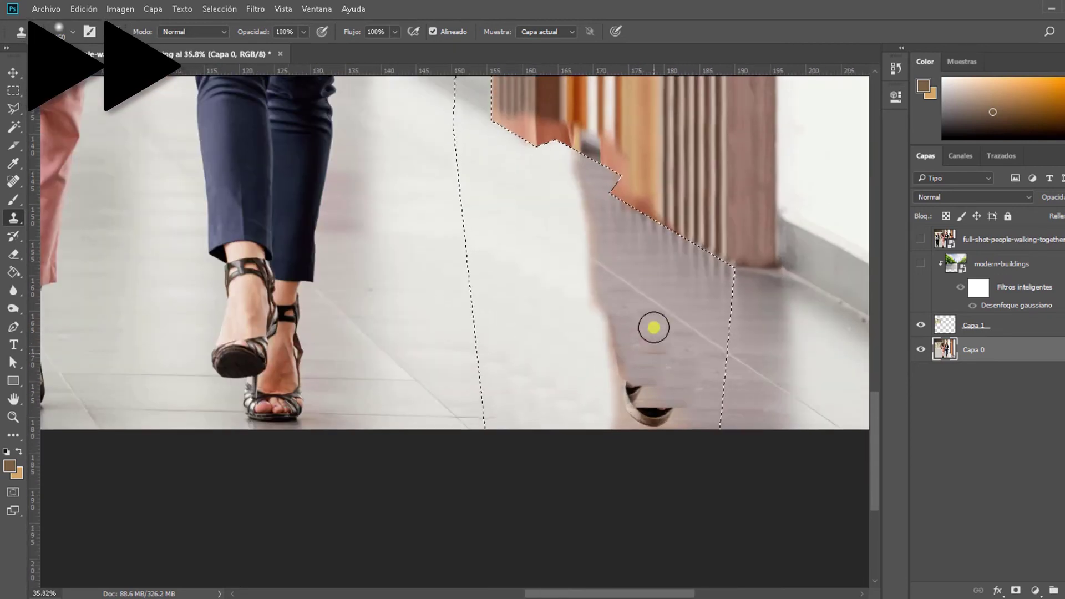
{"action": "mouse_move", "coordinate": [654, 328]}
{"action": "left_mouse_down"}
{"action": "mouse_move", "coordinate": [654, 423]}
{"action": "mouse_move", "coordinate": [692, 399]}
{"action": "mouse_move", "coordinate": [661, 380]}
{"action": "mouse_move", "coordinate": [671, 364]}
{"action": "mouse_move", "coordinate": [613, 385]}
{"action": "mouse_move", "coordinate": [616, 332]}
{"action": "left_mouse_up"}
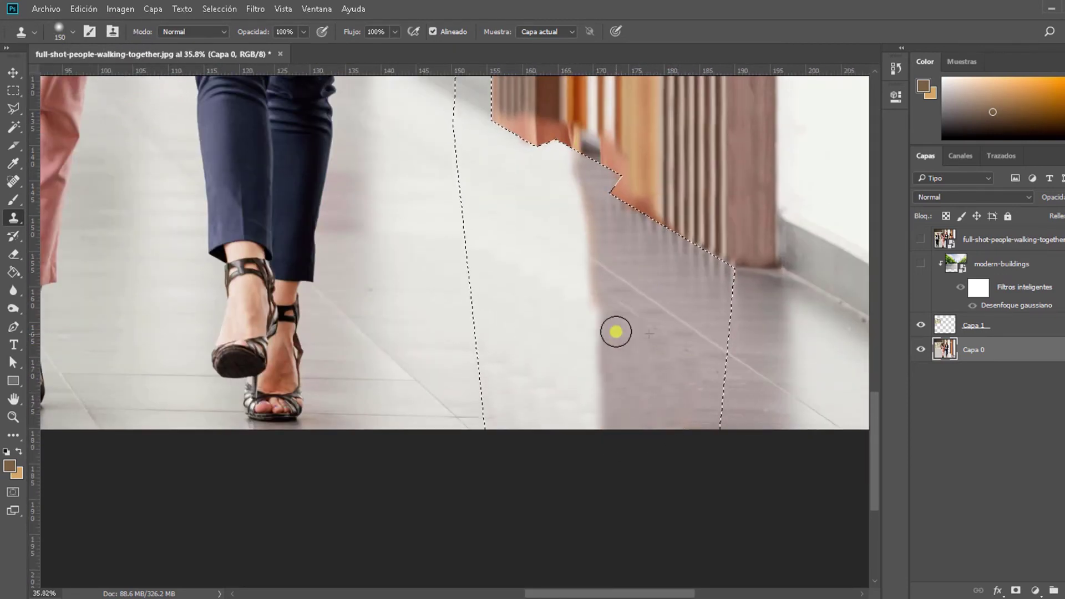
{"action": "key", "text": "ctrl+0"}
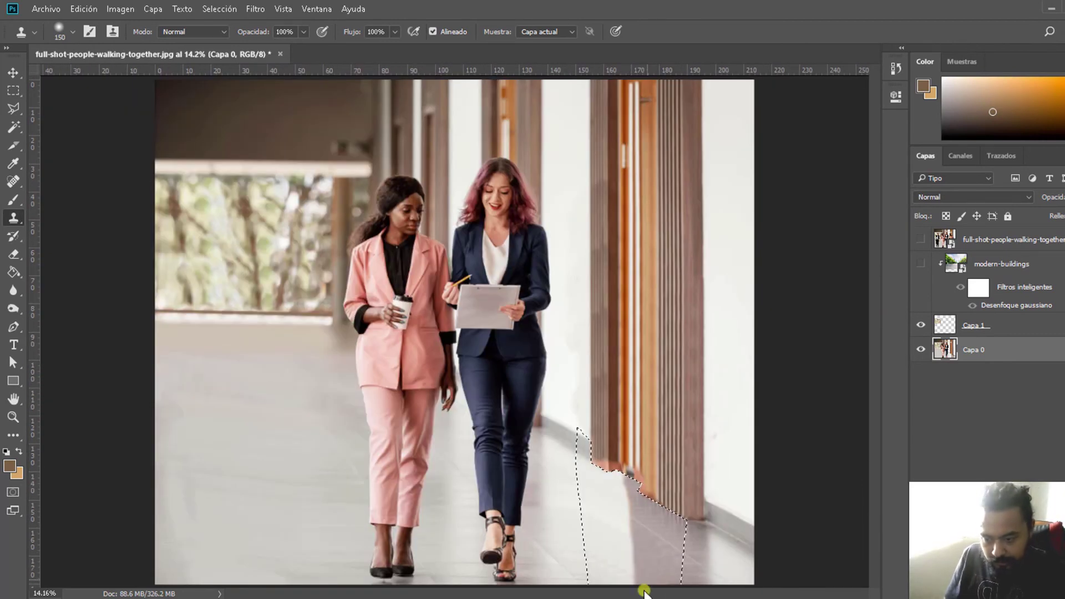
- Sample the wooden wall and clone brown texture over the reddish patch at the wall base
{"action": "scroll", "coordinate": [653, 502], "scroll_direction": "up", "scroll_amount": 1}
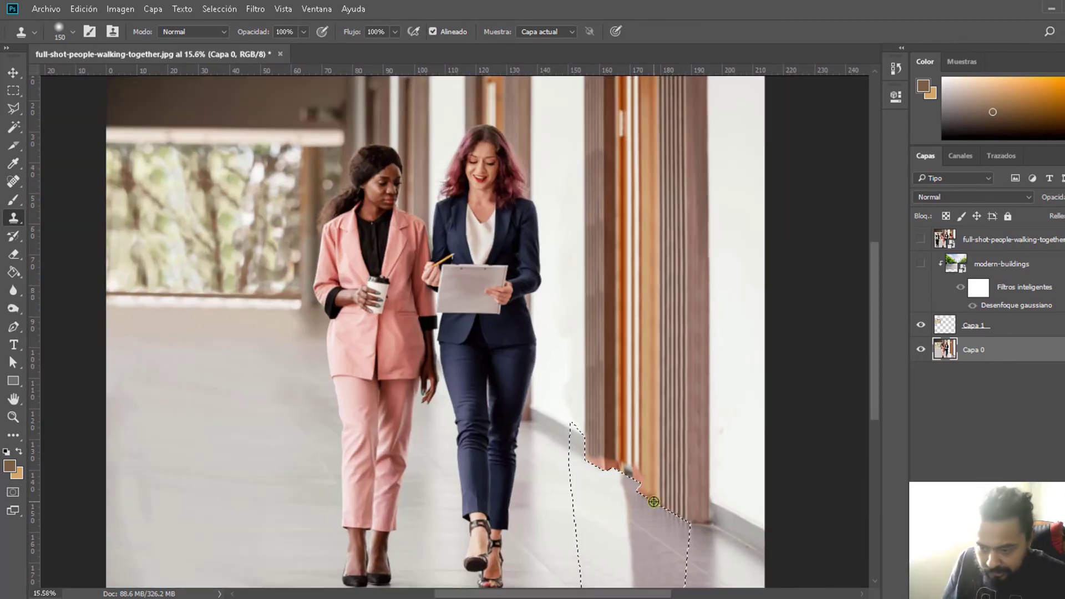
{"action": "scroll", "coordinate": [659, 500], "scroll_direction": "down", "scroll_amount": 1}
{"action": "scroll", "coordinate": [666, 500], "scroll_direction": "down", "scroll_amount": 1}
{"action": "scroll", "coordinate": [572, 370], "scroll_direction": "up", "scroll_amount": 1}
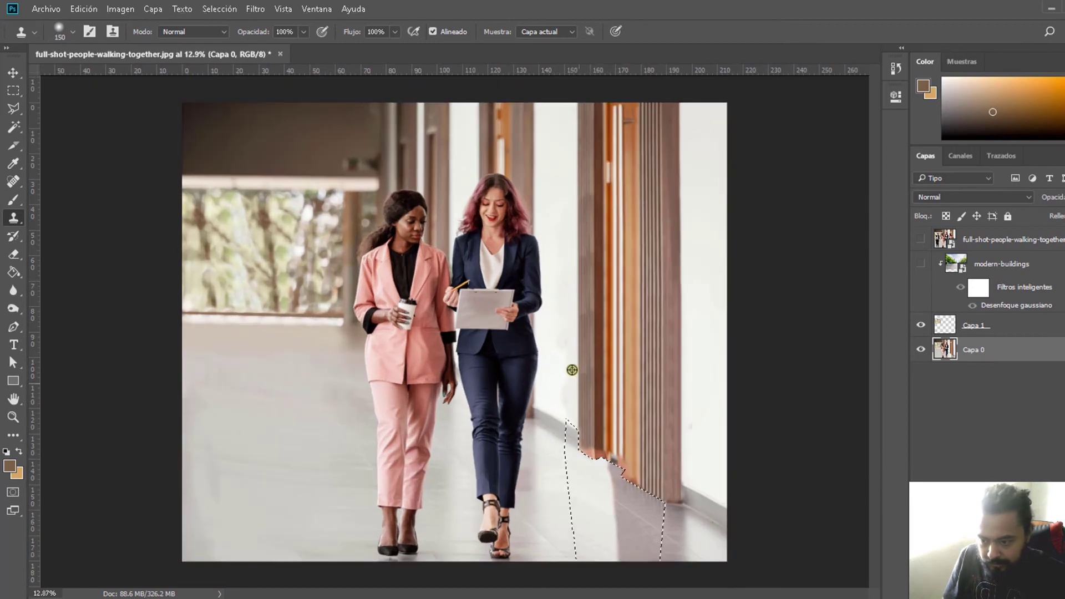
{"action": "scroll", "coordinate": [602, 458], "scroll_direction": "up", "scroll_amount": 1}
{"action": "scroll", "coordinate": [616, 472], "scroll_direction": "up", "scroll_amount": 2}
{"action": "scroll", "coordinate": [637, 488], "scroll_direction": "up", "scroll_amount": 1}
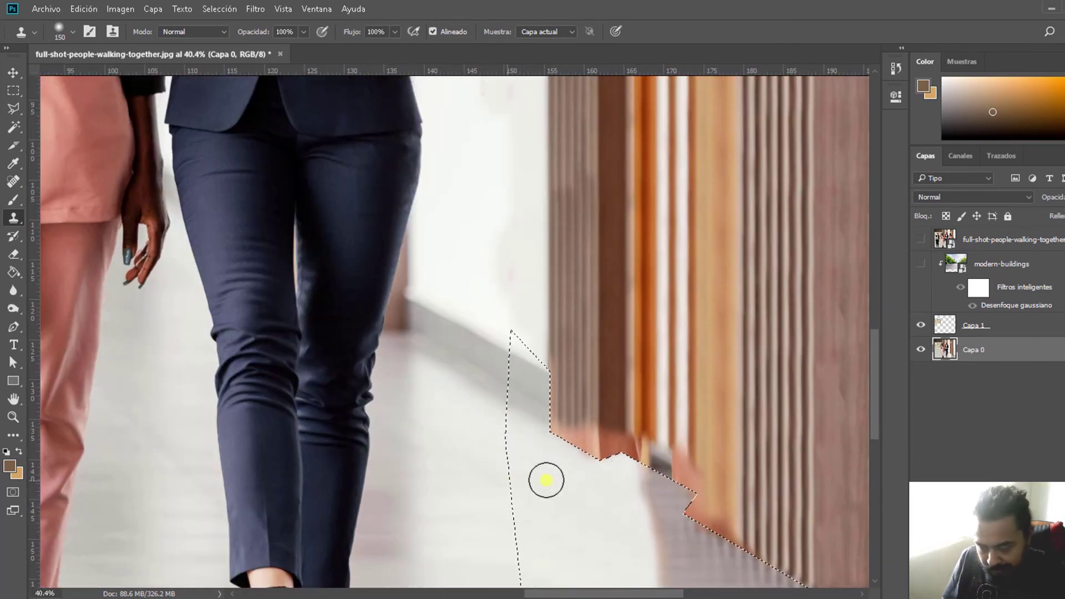
{"action": "scroll", "coordinate": [610, 394], "scroll_direction": "up", "scroll_amount": 1}
{"action": "scroll", "coordinate": [579, 344], "scroll_direction": "up", "scroll_amount": 1}
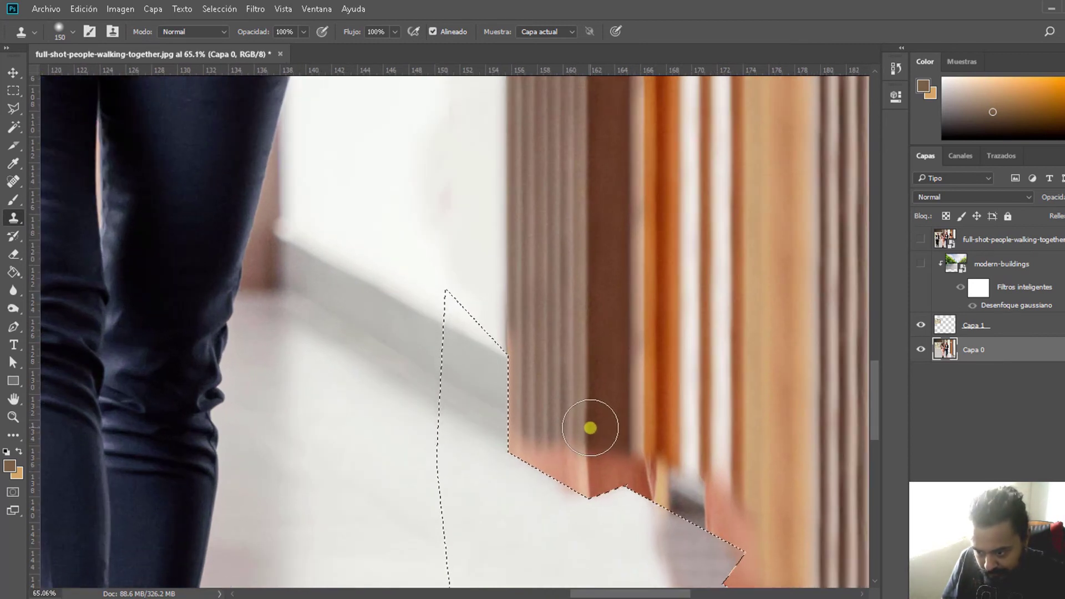
{"action": "mouse_move", "coordinate": [586, 445]}
{"action": "left_mouse_down"}
{"action": "mouse_move", "coordinate": [582, 488]}
{"action": "mouse_move", "coordinate": [543, 471]}
{"action": "mouse_move", "coordinate": [647, 509]}
{"action": "left_mouse_up"}
{"action": "left_click", "coordinate": [625, 326], "text": "alt"}
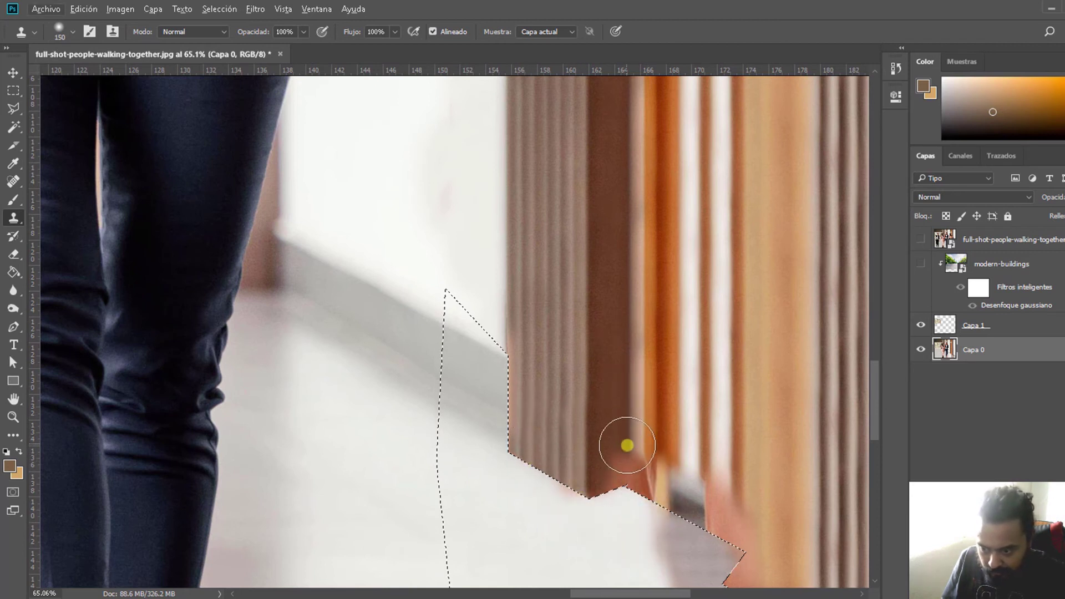
{"action": "left_click_drag", "start_coordinate": [627, 445], "coordinate": [613, 486]}
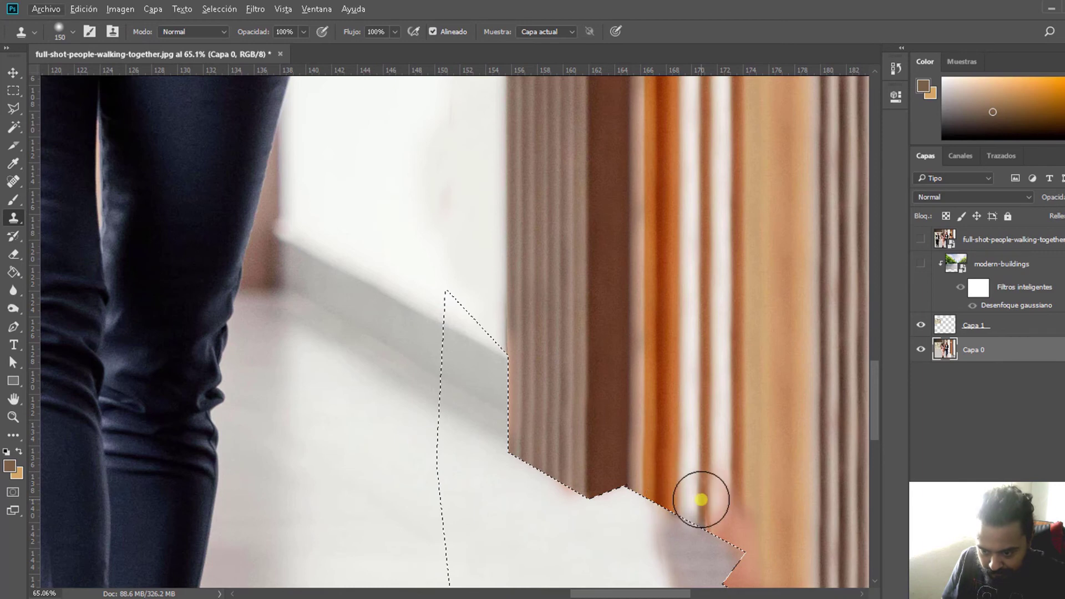
{"action": "left_click_drag", "start_coordinate": [698, 499], "coordinate": [698, 564]}
- Paint over the last reddish patch beside the wall and inspect the blended floor
{"action": "scroll", "coordinate": [721, 557], "scroll_direction": "down", "scroll_amount": 3}
{"action": "scroll", "coordinate": [777, 533], "scroll_direction": "down", "scroll_amount": 1}
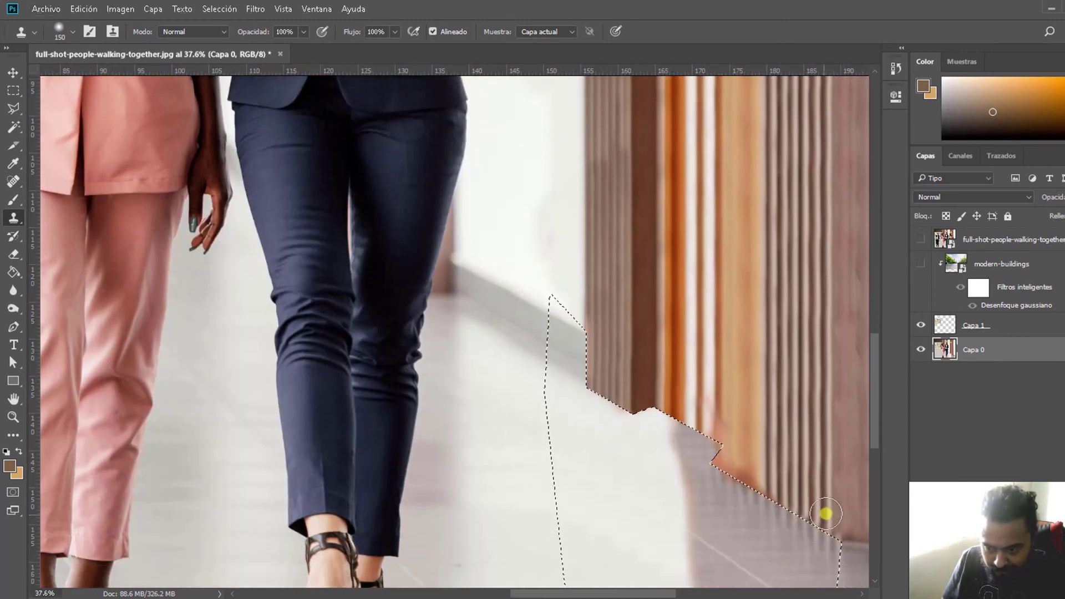
{"action": "scroll", "coordinate": [821, 499], "scroll_direction": "down", "scroll_amount": 2}
{"action": "scroll", "coordinate": [814, 488], "scroll_direction": "up", "scroll_amount": 2}
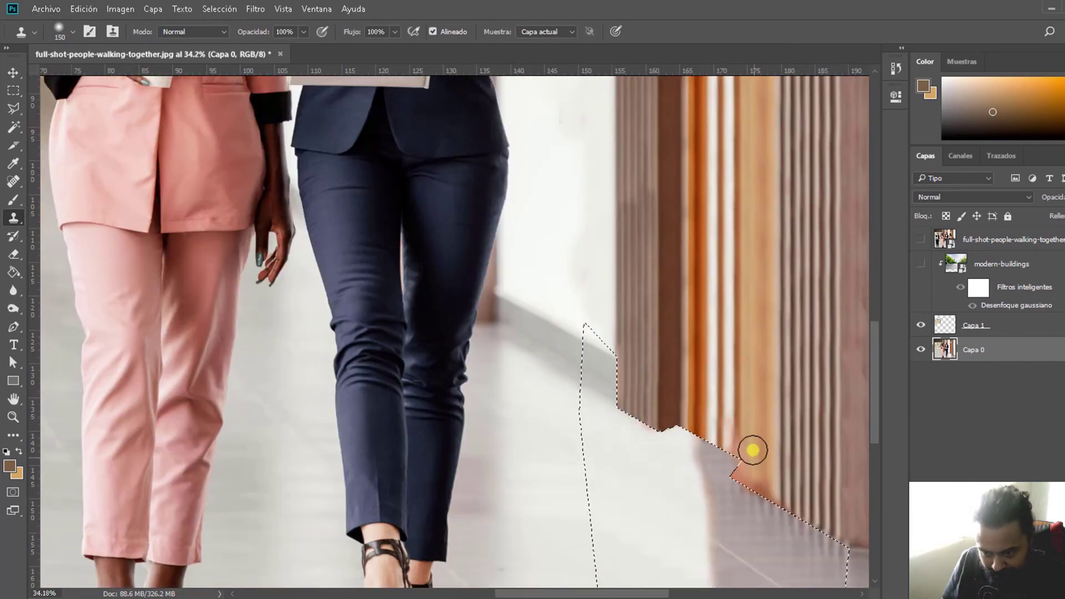
{"action": "mouse_move", "coordinate": [752, 448]}
{"action": "left_mouse_down"}
{"action": "mouse_move", "coordinate": [738, 445]}
{"action": "mouse_move", "coordinate": [788, 504]}
{"action": "left_mouse_up"}
{"action": "scroll", "coordinate": [788, 503], "scroll_direction": "up", "scroll_amount": 2}
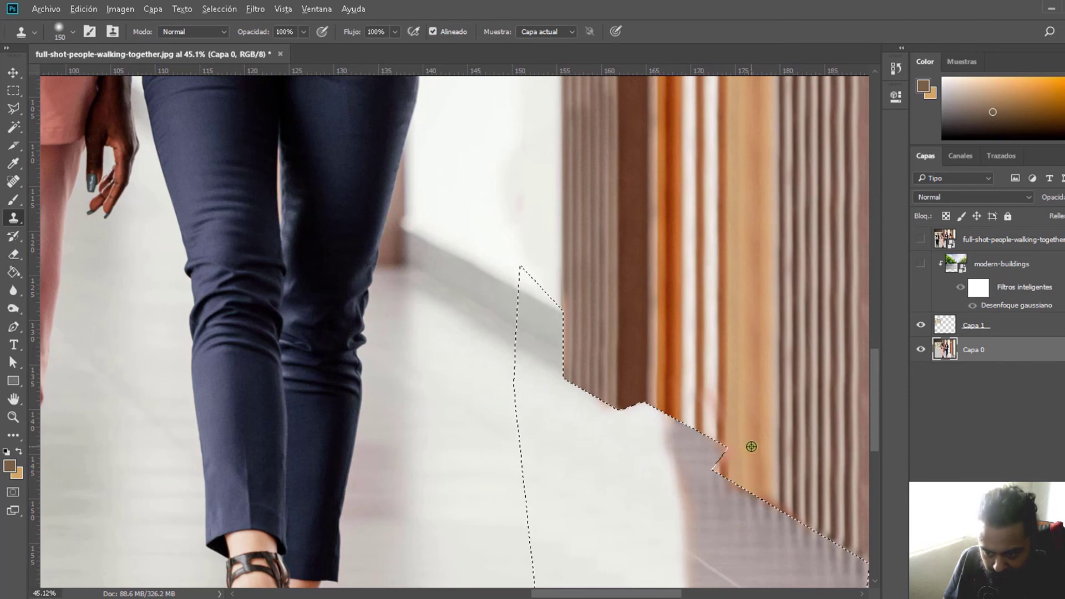
{"action": "scroll", "coordinate": [766, 497], "scroll_direction": "down", "scroll_amount": 5}
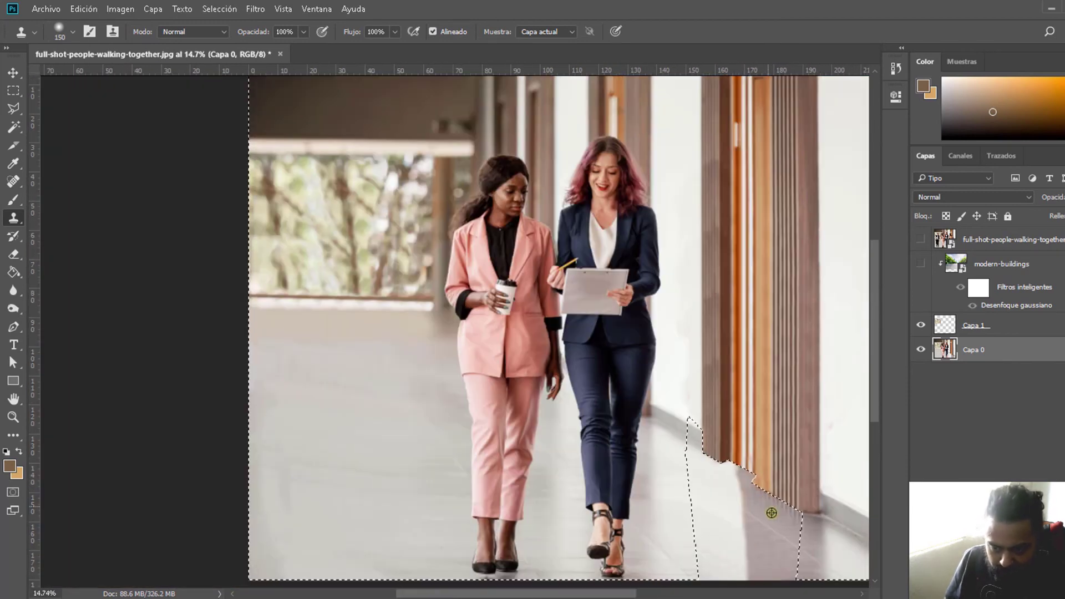
{"action": "scroll", "coordinate": [778, 511], "scroll_direction": "up", "scroll_amount": 3}
{"action": "scroll", "coordinate": [780, 512], "scroll_direction": "down", "scroll_amount": 2}
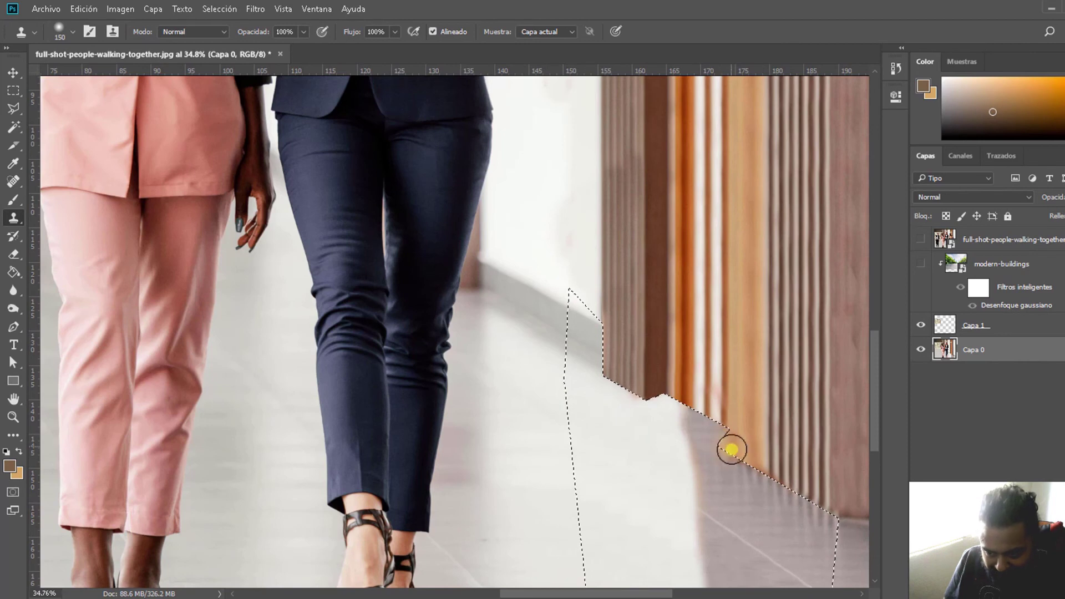
{"action": "scroll", "coordinate": [765, 496], "scroll_direction": "down", "scroll_amount": 1}
{"action": "scroll", "coordinate": [770, 497], "scroll_direction": "up", "scroll_amount": 3}
{"action": "scroll", "coordinate": [738, 460], "scroll_direction": "up", "scroll_amount": 3}
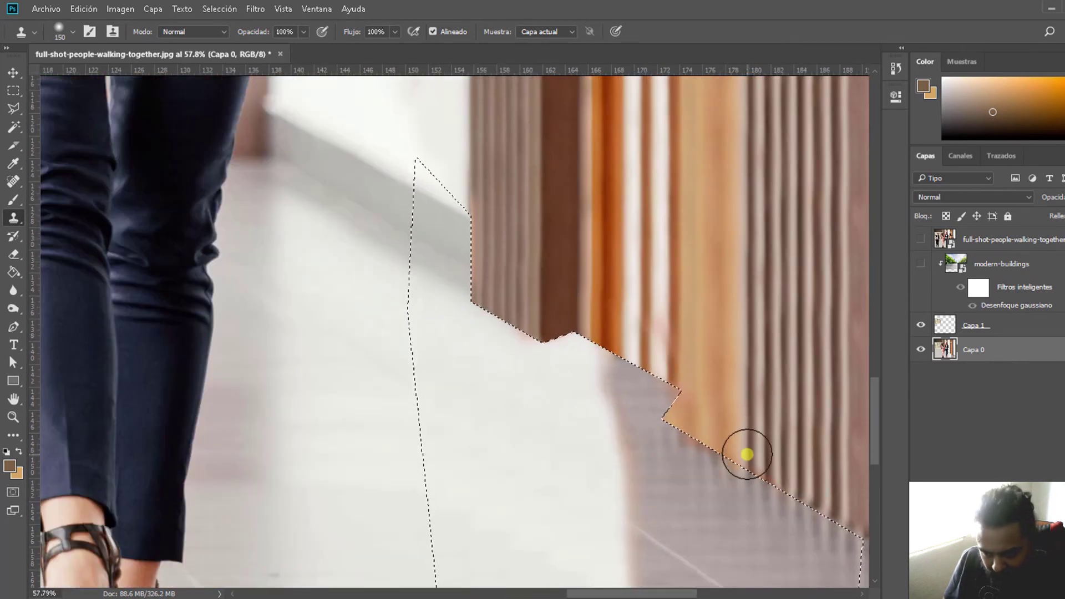
{"action": "scroll", "coordinate": [770, 518], "scroll_direction": "down", "scroll_amount": 2}
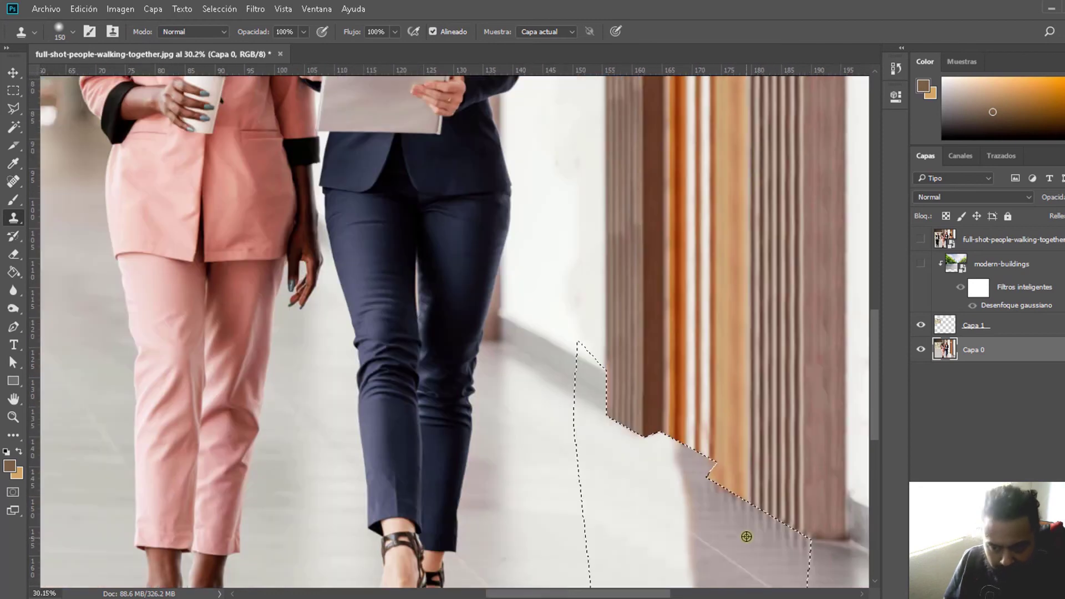
{"action": "scroll", "coordinate": [744, 535], "scroll_direction": "down", "scroll_amount": 2}
{"action": "scroll", "coordinate": [722, 549], "scroll_direction": "down", "scroll_amount": 1}
{"action": "scroll", "coordinate": [706, 561], "scroll_direction": "up", "scroll_amount": 2}
- Zoom in and out across the corridor to review the cleaned image showing only the two women
{"action": "scroll", "coordinate": [717, 532], "scroll_direction": "up", "scroll_amount": 1}
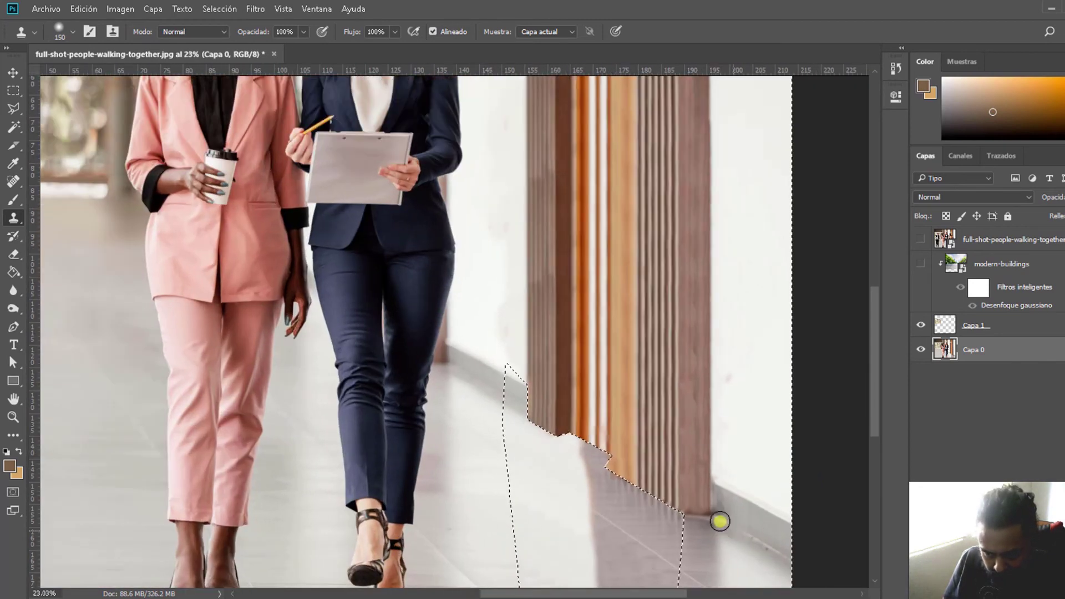
{"action": "scroll", "coordinate": [637, 507], "scroll_direction": "down", "scroll_amount": 5}
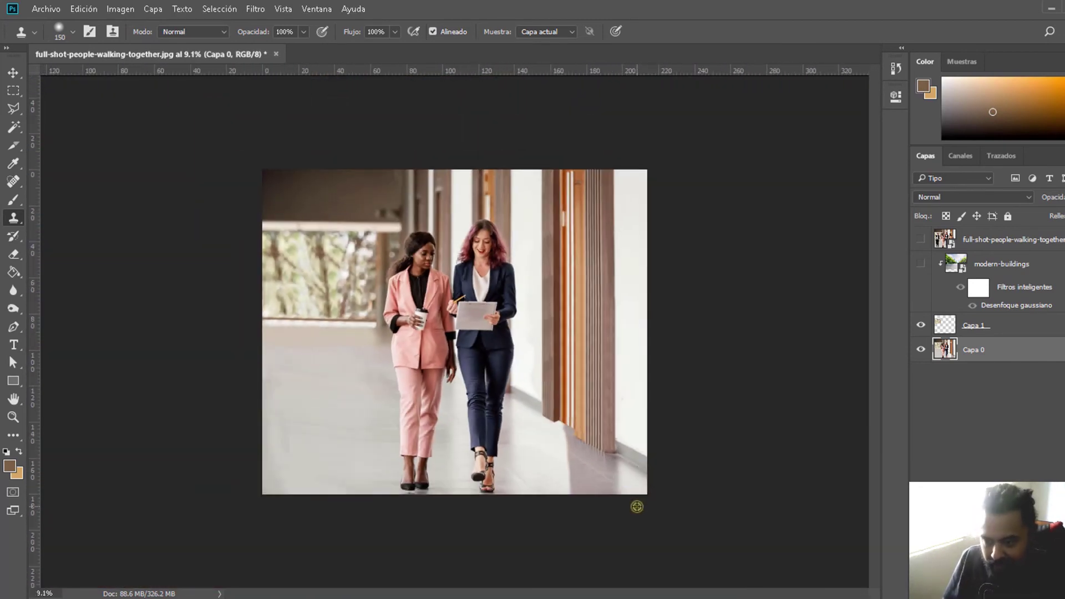
{"action": "scroll", "coordinate": [625, 440], "scroll_direction": "up", "scroll_amount": 1}
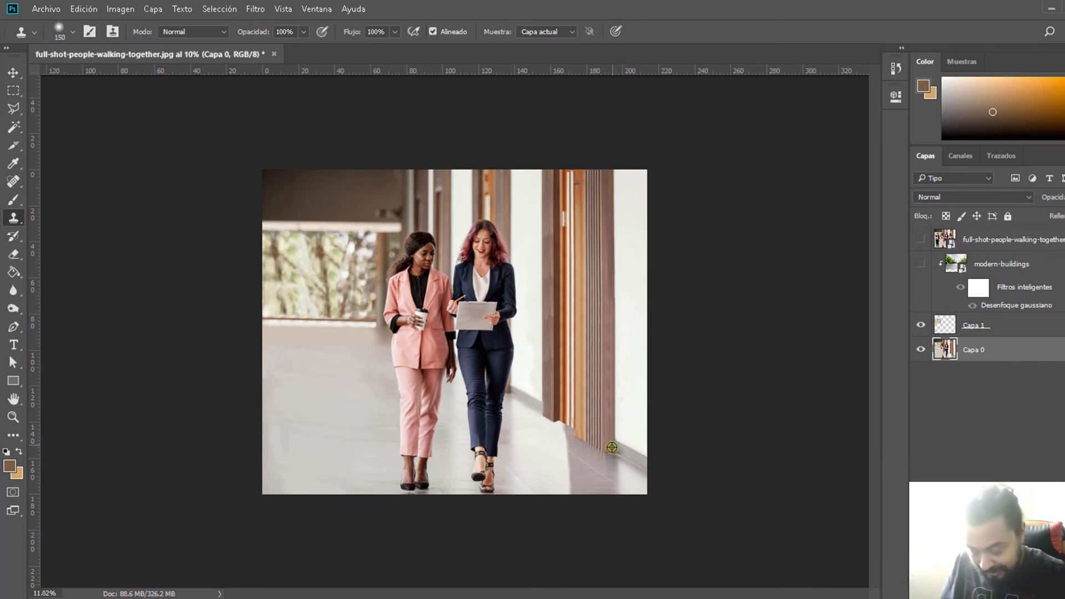
{"action": "scroll", "coordinate": [633, 466], "scroll_direction": "up", "scroll_amount": 3}
{"action": "scroll", "coordinate": [588, 388], "scroll_direction": "down", "scroll_amount": 3}
{"action": "scroll", "coordinate": [570, 233], "scroll_direction": "up", "scroll_amount": 3}
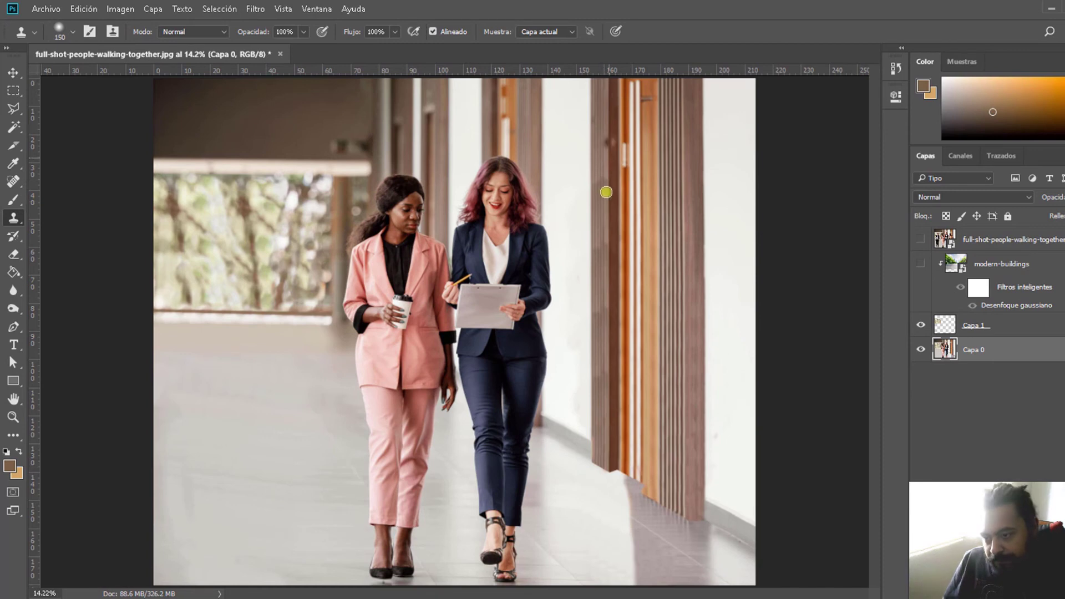
{"action": "scroll", "coordinate": [621, 187], "scroll_direction": "up", "scroll_amount": 3}
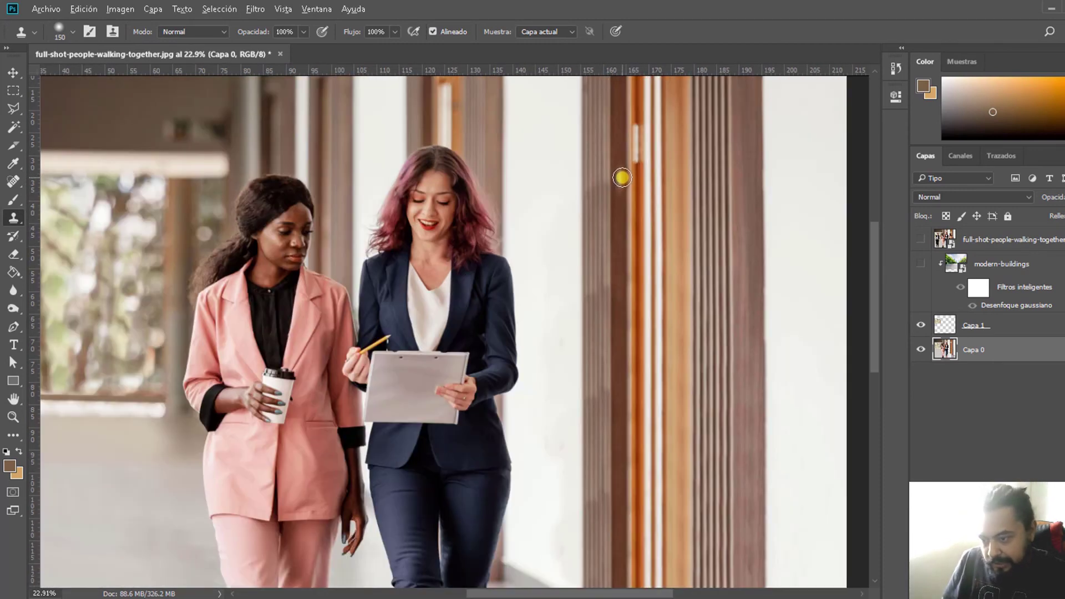
{"action": "scroll", "coordinate": [622, 178], "scroll_direction": "down", "scroll_amount": 3}
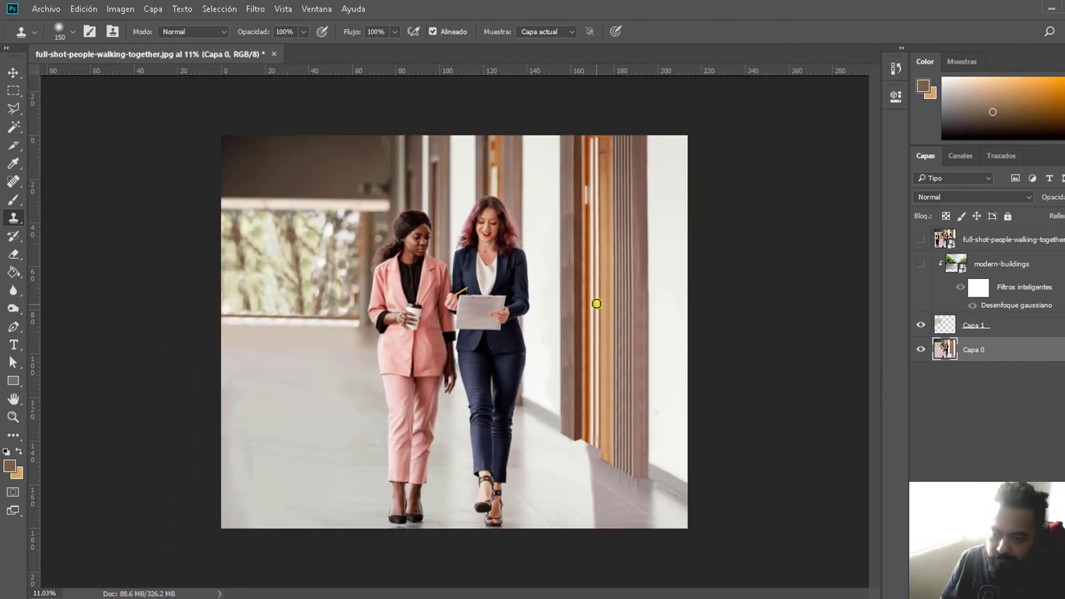
{"action": "scroll", "coordinate": [597, 238], "scroll_direction": "up", "scroll_amount": 1}
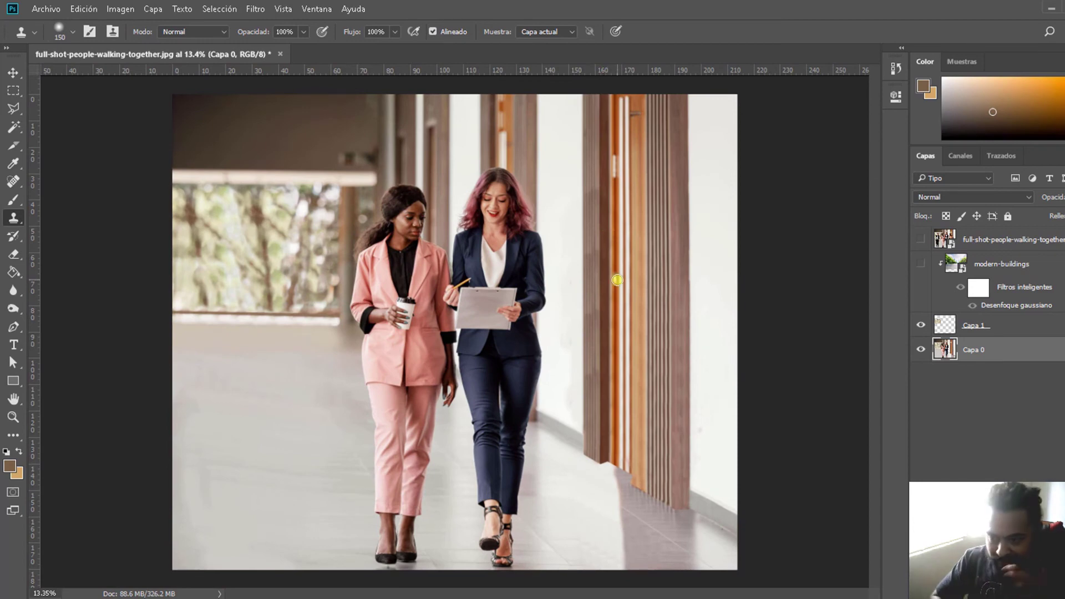
- Zoom in on the wooden wall and clone wood texture over the light blotch
{"action": "scroll", "coordinate": [618, 158], "scroll_direction": "up", "scroll_amount": 2}
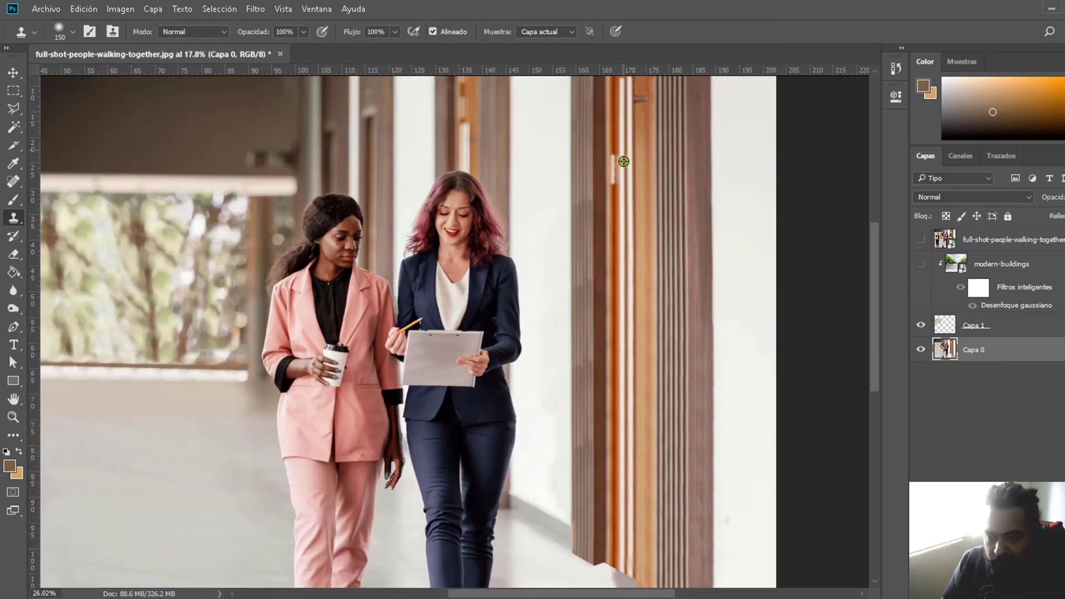
{"action": "scroll", "coordinate": [558, 278], "scroll_direction": "up", "scroll_amount": 3}
{"action": "scroll", "coordinate": [559, 280], "scroll_direction": "up", "scroll_amount": 1}
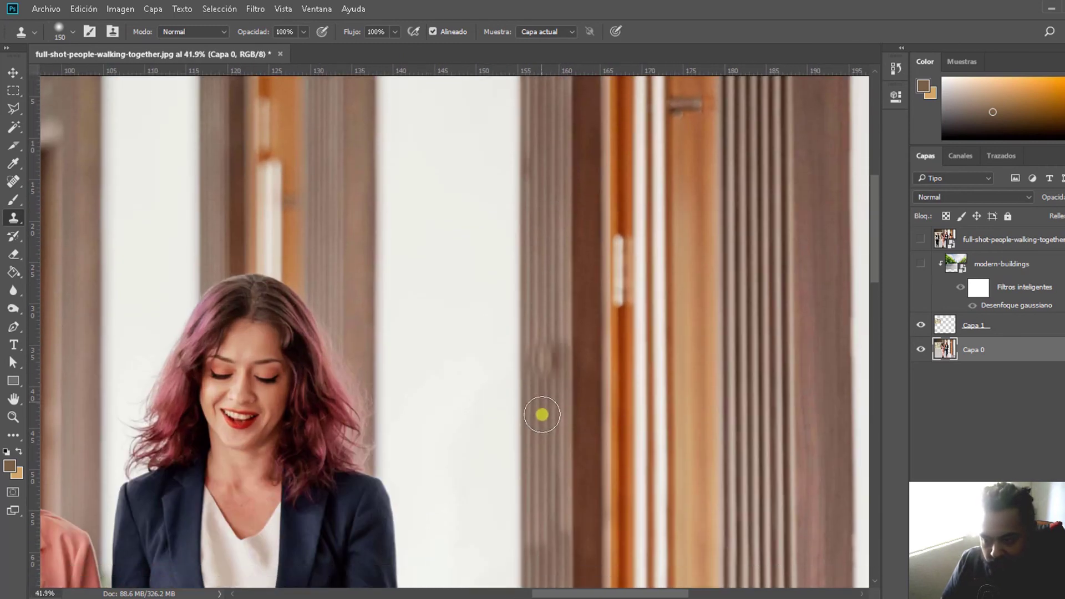
{"action": "scroll", "coordinate": [559, 387], "scroll_direction": "up", "scroll_amount": 1}
{"action": "scroll", "coordinate": [560, 387], "scroll_direction": "up", "scroll_amount": 2}
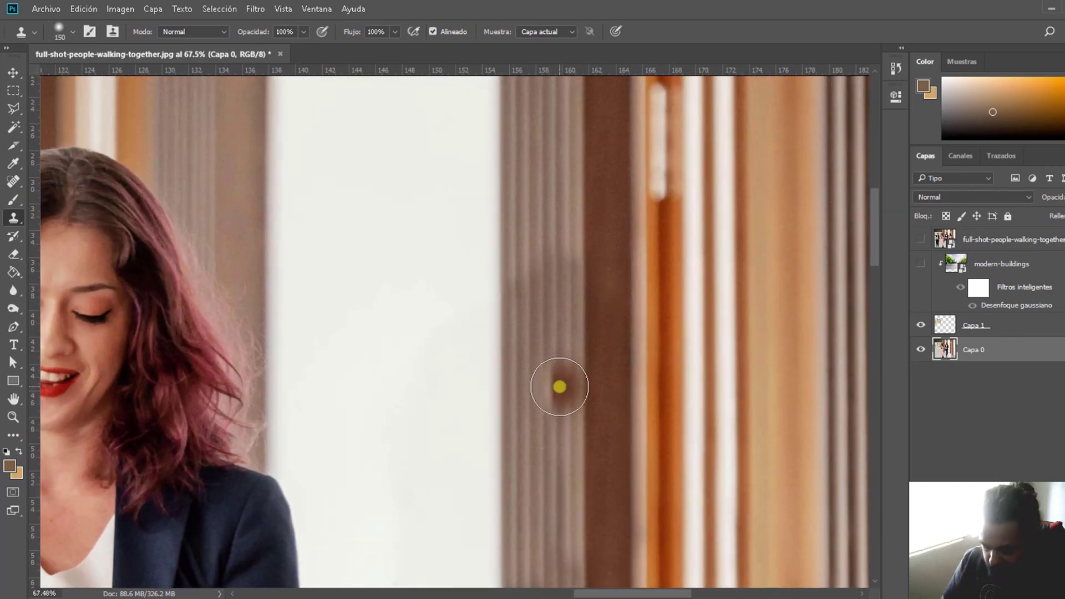
{"action": "scroll", "coordinate": [360, 95], "scroll_direction": "down", "scroll_amount": 2}
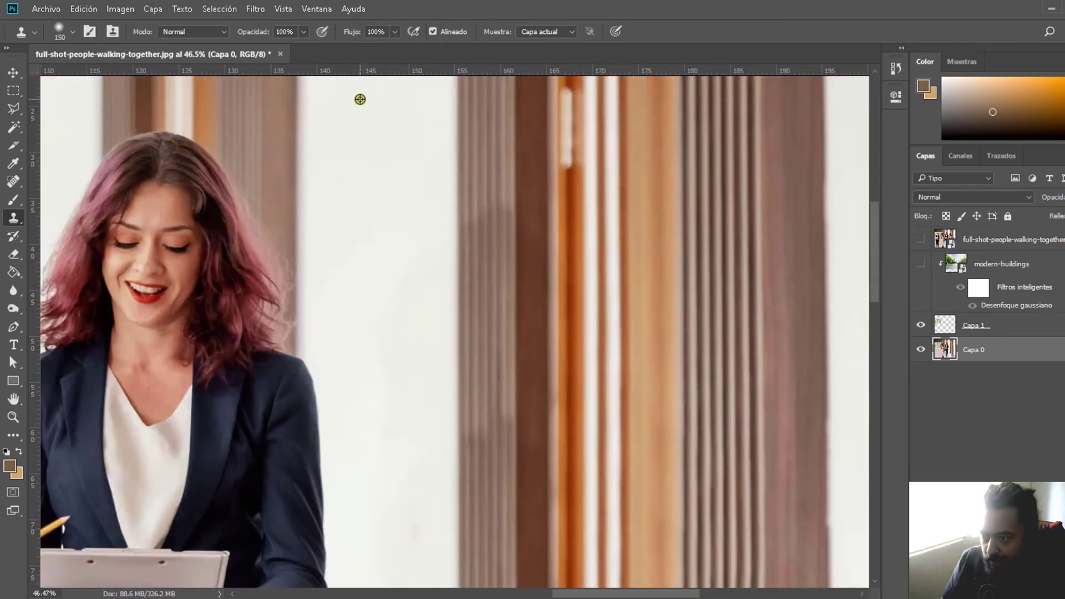
{"action": "scroll", "coordinate": [371, 109], "scroll_direction": "down", "scroll_amount": 1}
{"action": "scroll", "coordinate": [433, 188], "scroll_direction": "down", "scroll_amount": 1}
{"action": "scroll", "coordinate": [426, 252], "scroll_direction": "up", "scroll_amount": 1}
{"action": "scroll", "coordinate": [426, 251], "scroll_direction": "up", "scroll_amount": 1}
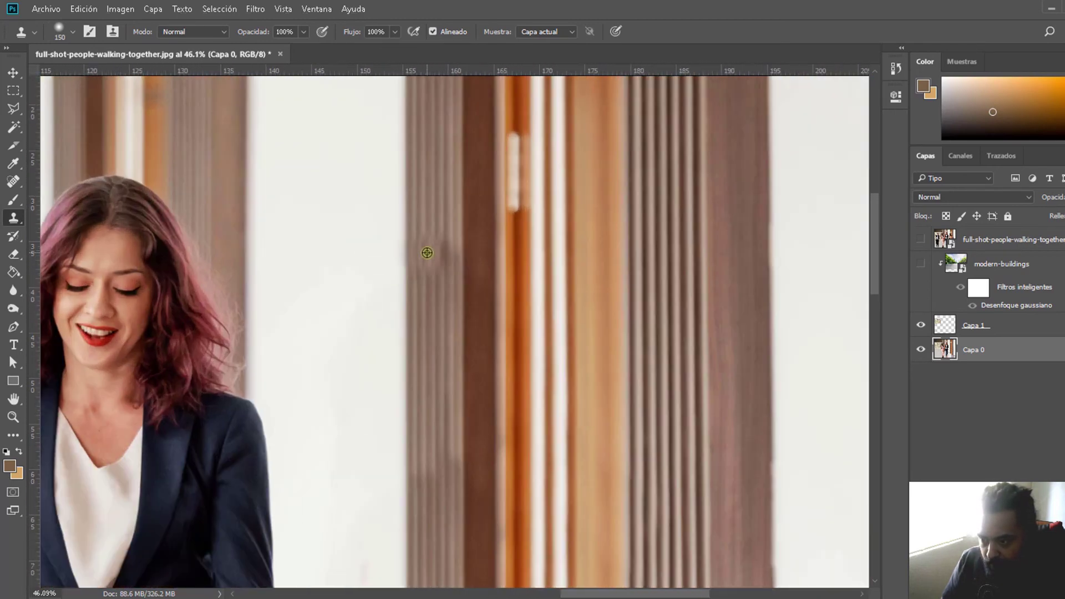
{"action": "scroll", "coordinate": [434, 368], "scroll_direction": "up", "scroll_amount": 1}
{"action": "scroll", "coordinate": [422, 339], "scroll_direction": "up", "scroll_amount": 1}
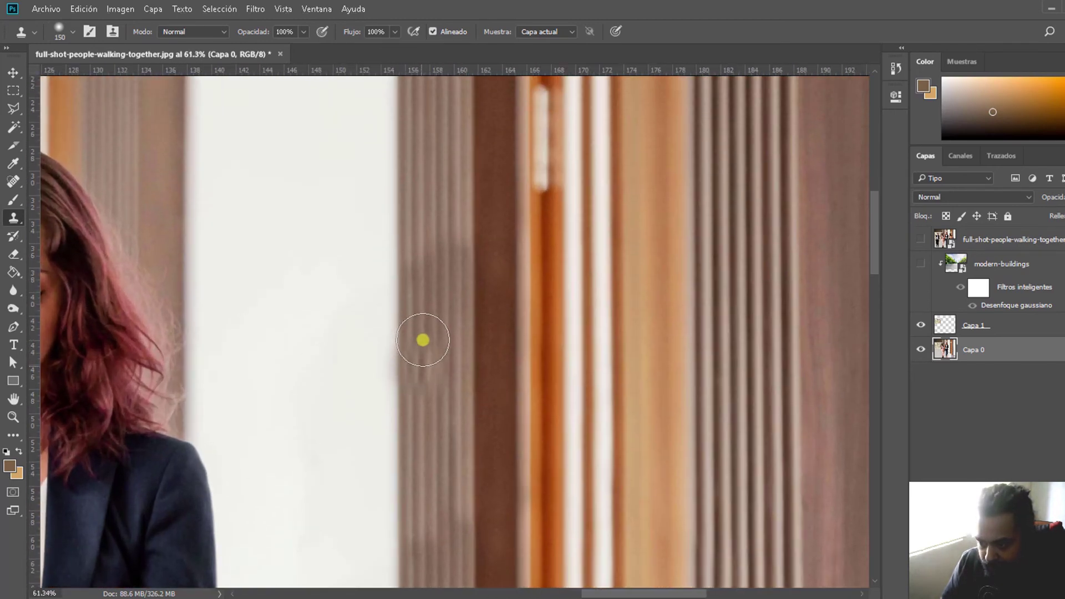
{"action": "scroll", "coordinate": [447, 261], "scroll_direction": "up", "scroll_amount": 1}
{"action": "left_click_drag", "start_coordinate": [502, 247], "coordinate": [476, 281]}
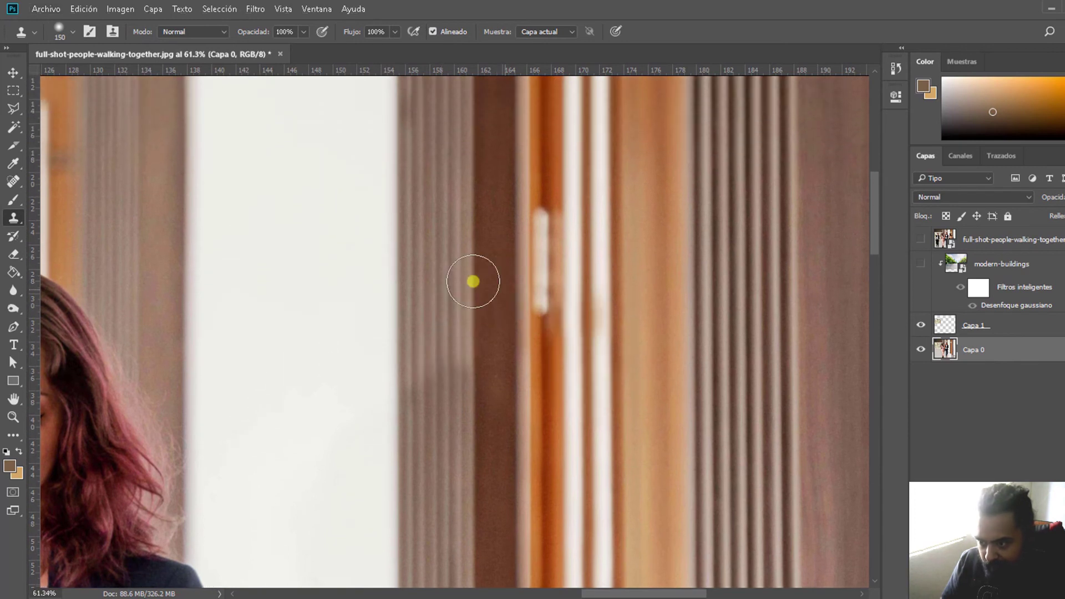
- Clone wood stripes up and down the dark pillar stripe beside the woman
{"action": "scroll", "coordinate": [476, 456], "scroll_direction": "down", "scroll_amount": 1}
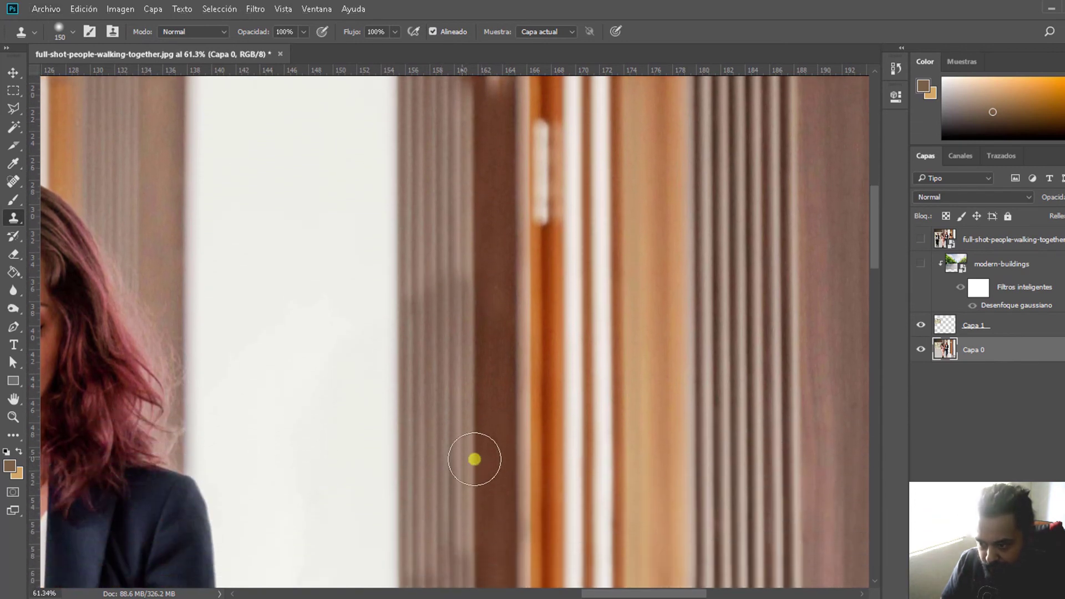
{"action": "scroll", "coordinate": [480, 487], "scroll_direction": "down", "scroll_amount": 2}
{"action": "scroll", "coordinate": [478, 483], "scroll_direction": "down", "scroll_amount": 2}
{"action": "scroll", "coordinate": [487, 453], "scroll_direction": "down", "scroll_amount": 1}
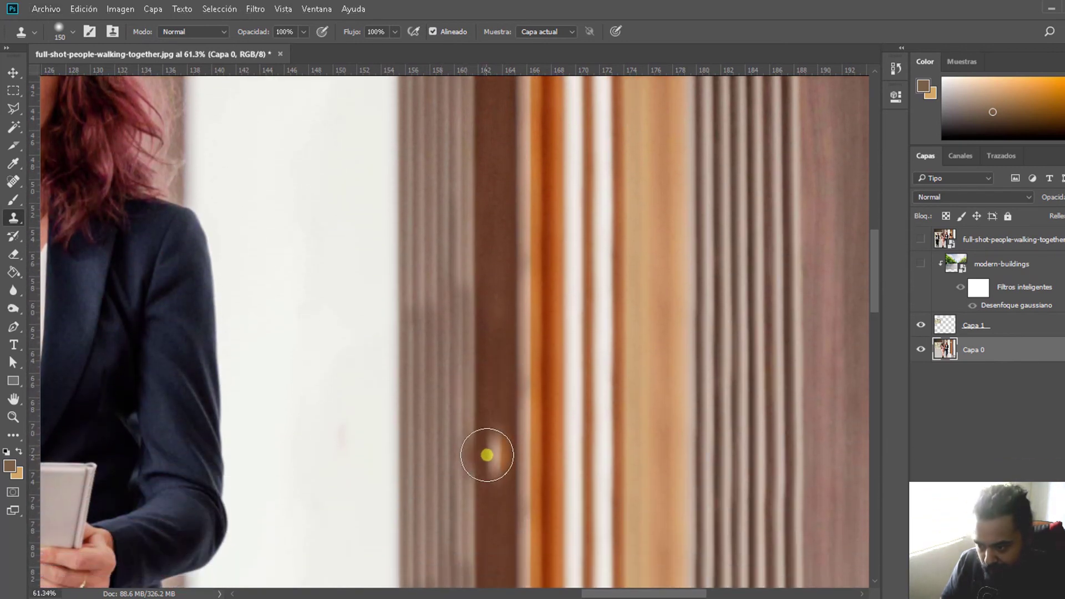
{"action": "scroll", "coordinate": [484, 444], "scroll_direction": "down", "scroll_amount": 1}
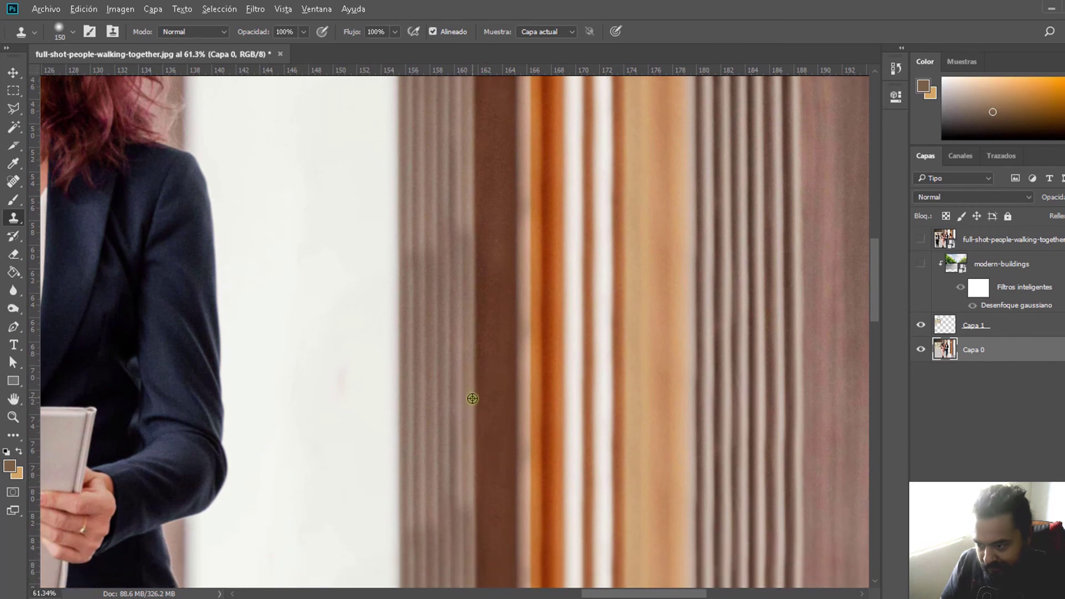
{"action": "mouse_move", "coordinate": [476, 268]}
{"action": "left_mouse_down"}
{"action": "mouse_move", "coordinate": [476, 248]}
{"action": "mouse_move", "coordinate": [426, 276]}
{"action": "mouse_move", "coordinate": [445, 350]}
{"action": "mouse_move", "coordinate": [487, 378]}
{"action": "mouse_move", "coordinate": [476, 299]}
{"action": "left_mouse_up"}
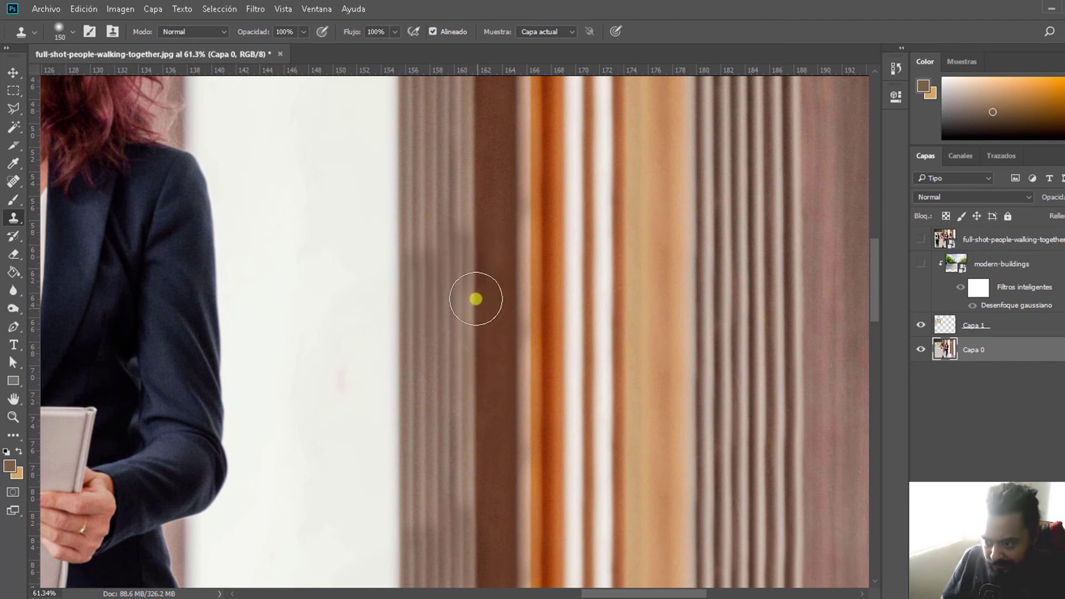
{"action": "left_click_drag", "start_coordinate": [478, 248], "coordinate": [476, 242]}
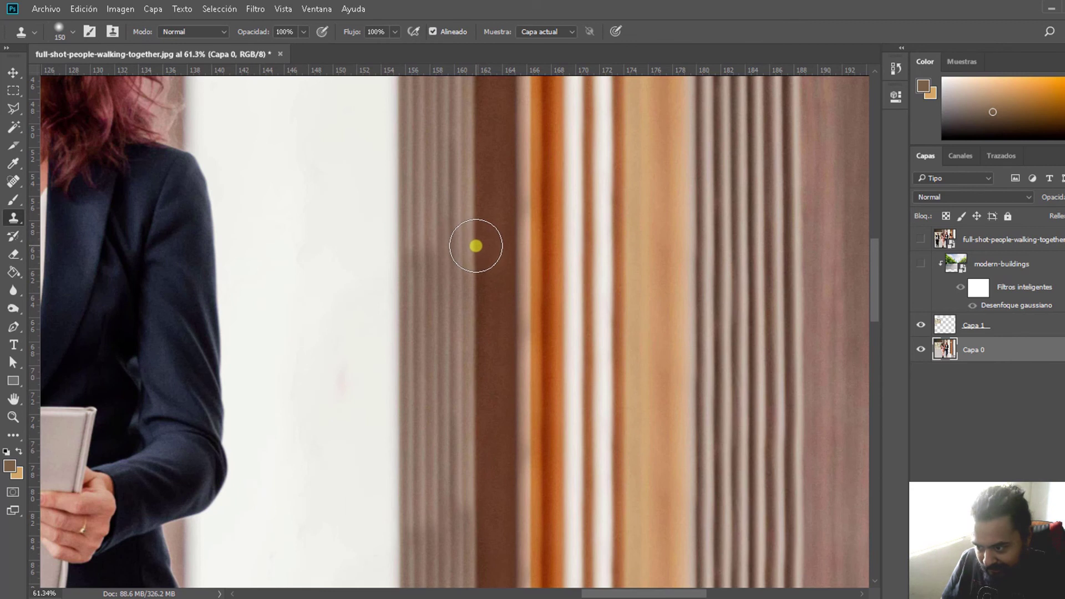
{"action": "left_click_drag", "start_coordinate": [475, 247], "coordinate": [481, 433]}
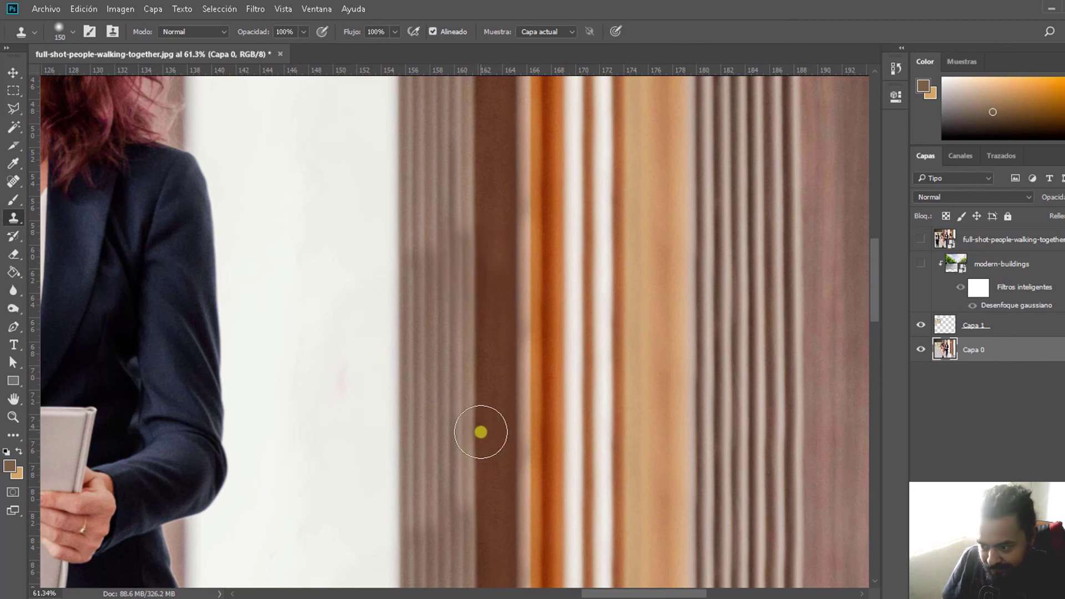
{"action": "mouse_move", "coordinate": [476, 267]}
{"action": "left_mouse_down"}
{"action": "mouse_move", "coordinate": [435, 276]}
{"action": "mouse_move", "coordinate": [429, 291]}
{"action": "mouse_move", "coordinate": [449, 231]}
{"action": "mouse_move", "coordinate": [499, 364]}
{"action": "mouse_move", "coordinate": [480, 352]}
{"action": "mouse_move", "coordinate": [456, 275]}
{"action": "mouse_move", "coordinate": [433, 298]}
{"action": "mouse_move", "coordinate": [456, 355]}
{"action": "left_mouse_up"}
- Zoom in and out to inspect the retouched wooden stripes
{"action": "scroll", "coordinate": [499, 364], "scroll_direction": "up", "scroll_amount": 1}
{"action": "scroll", "coordinate": [499, 364], "scroll_direction": "up", "scroll_amount": 1}
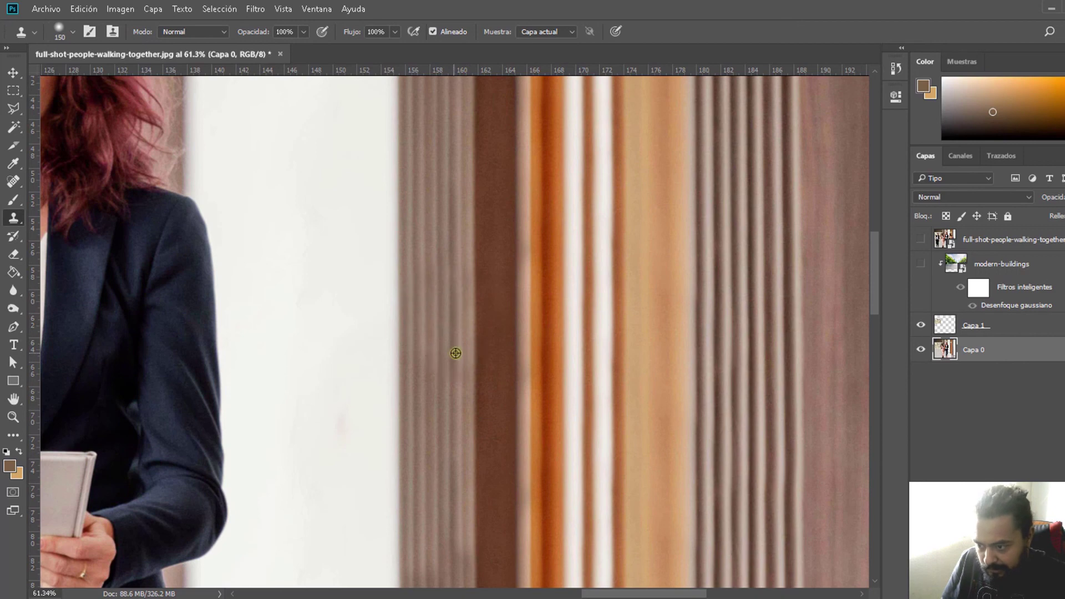
{"action": "scroll", "coordinate": [457, 356], "scroll_direction": "down", "scroll_amount": 3}
{"action": "scroll", "coordinate": [456, 358], "scroll_direction": "down", "scroll_amount": 2}
{"action": "scroll", "coordinate": [463, 369], "scroll_direction": "up", "scroll_amount": 2}
{"action": "scroll", "coordinate": [461, 392], "scroll_direction": "up", "scroll_amount": 2}
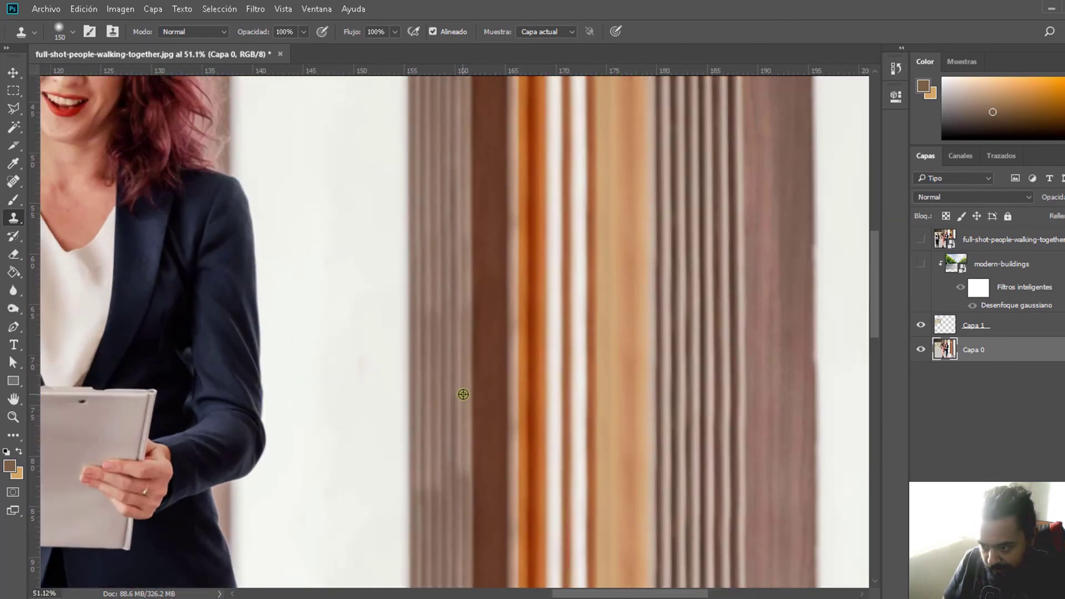
{"action": "scroll", "coordinate": [461, 392], "scroll_direction": "up", "scroll_amount": 1}
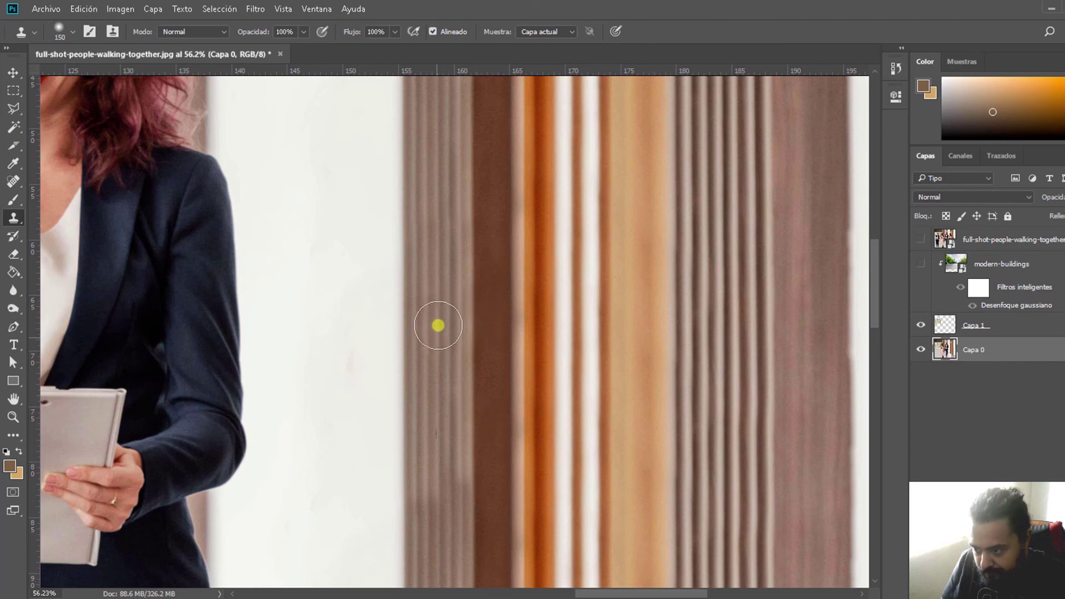
{"action": "scroll", "coordinate": [473, 422], "scroll_direction": "down", "scroll_amount": 5}
{"action": "scroll", "coordinate": [473, 423], "scroll_direction": "down", "scroll_amount": 3}
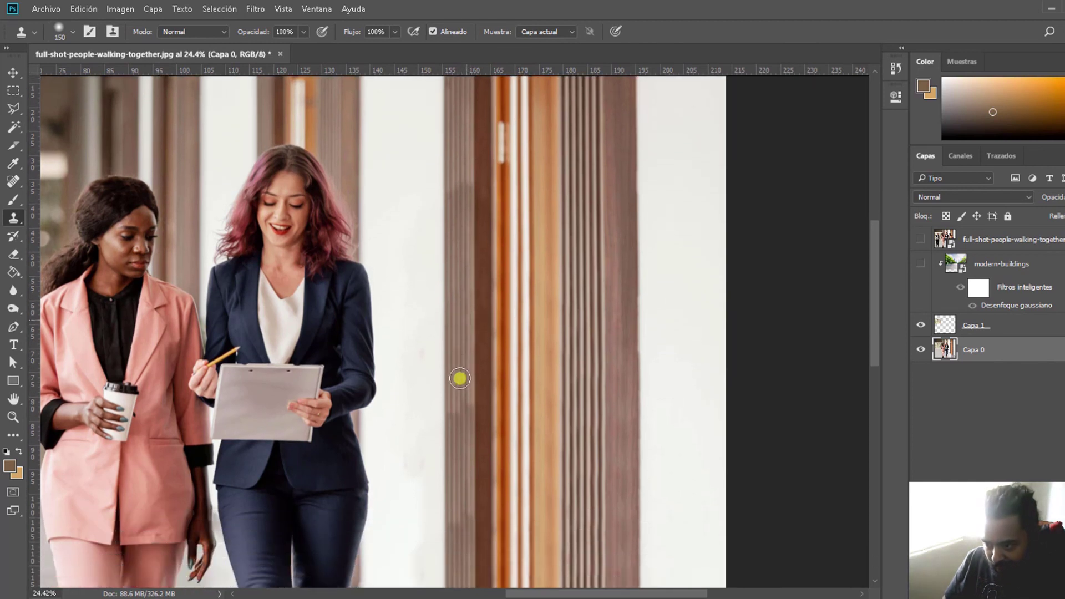
{"action": "scroll", "coordinate": [475, 364], "scroll_direction": "up", "scroll_amount": 3}
{"action": "scroll", "coordinate": [470, 365], "scroll_direction": "up", "scroll_amount": 1}
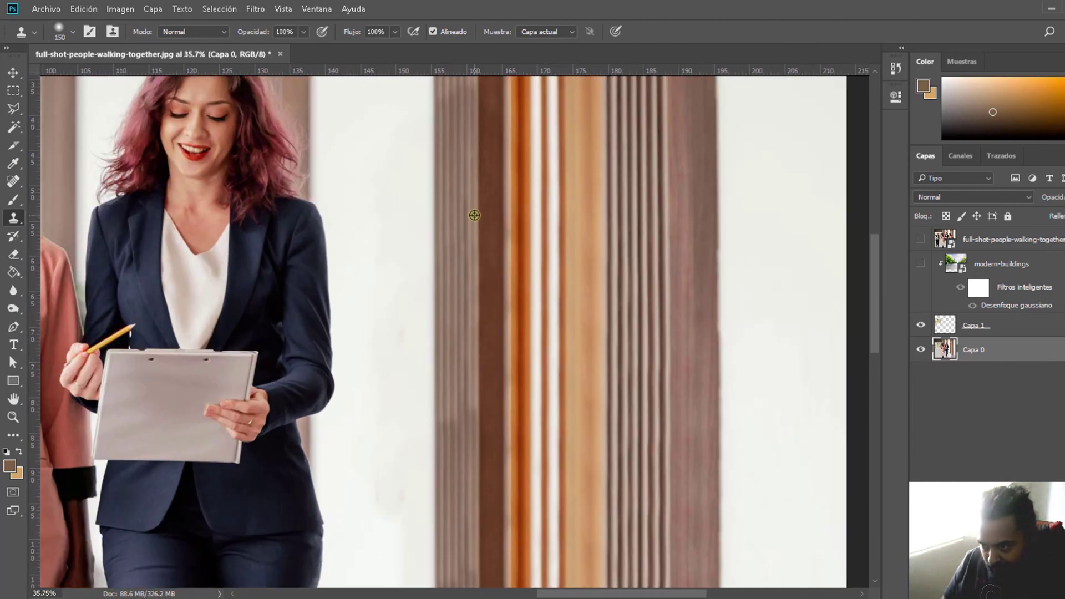
{"action": "scroll", "coordinate": [461, 511], "scroll_direction": "up", "scroll_amount": 3}
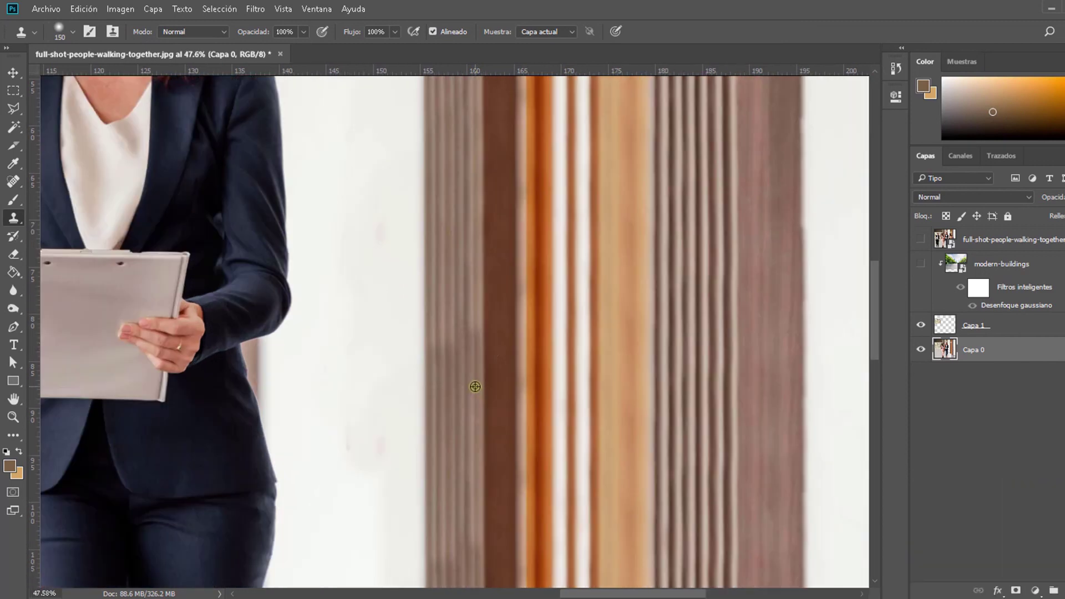
{"action": "scroll", "coordinate": [483, 344], "scroll_direction": "up", "scroll_amount": 2}
{"action": "scroll", "coordinate": [482, 249], "scroll_direction": "down", "scroll_amount": 2}
{"action": "scroll", "coordinate": [489, 333], "scroll_direction": "up", "scroll_amount": 1}
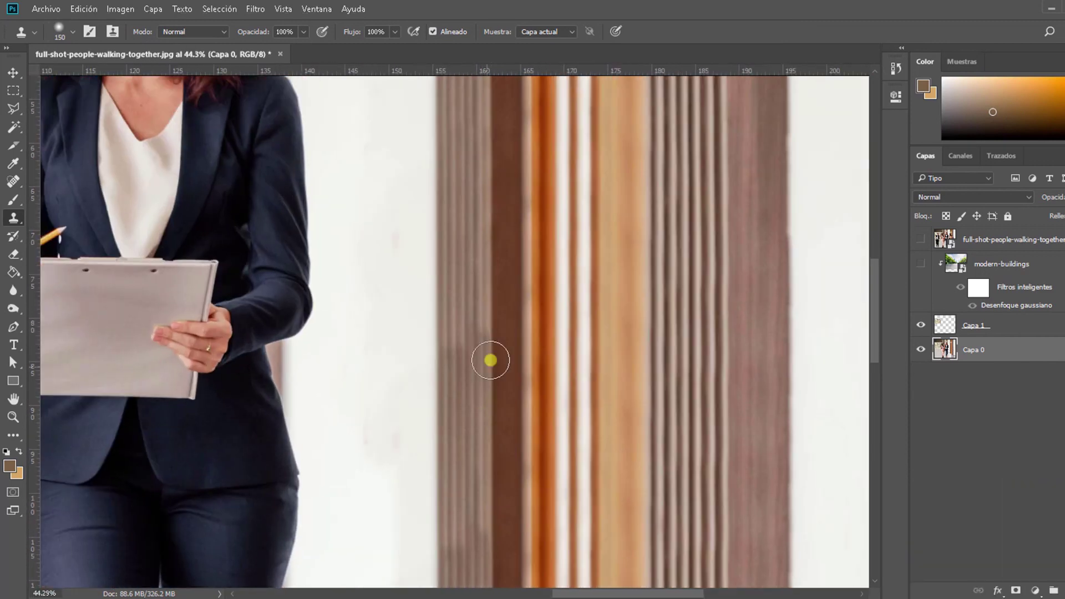
{"action": "scroll", "coordinate": [466, 419], "scroll_direction": "down", "scroll_amount": 2}
{"action": "scroll", "coordinate": [471, 440], "scroll_direction": "down", "scroll_amount": 2}
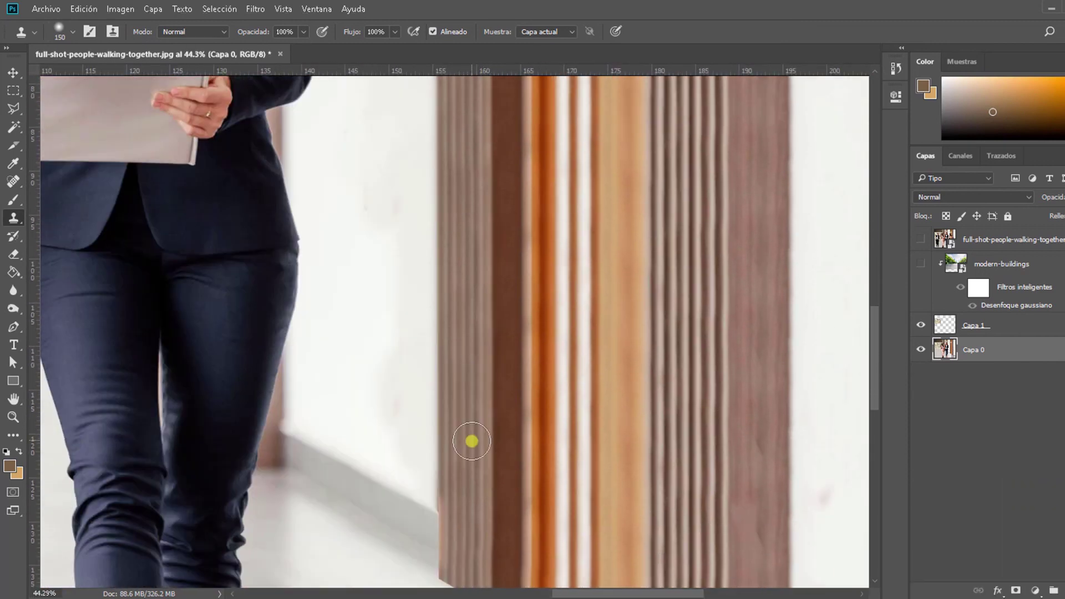
{"action": "scroll", "coordinate": [583, 418], "scroll_direction": "down", "scroll_amount": 4}
{"action": "scroll", "coordinate": [598, 184], "scroll_direction": "up", "scroll_amount": 3}
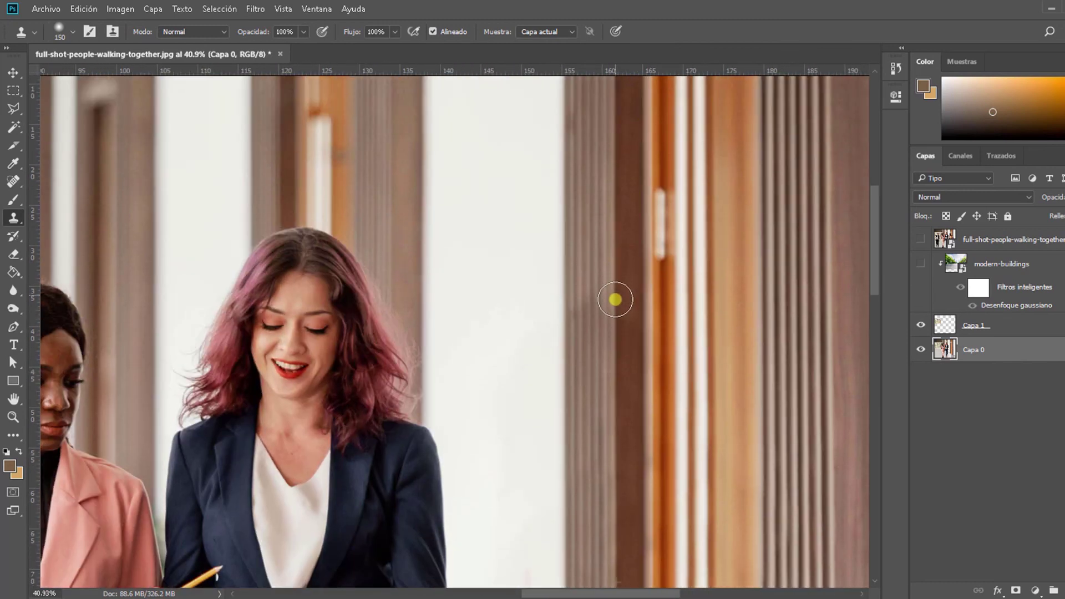
{"action": "scroll", "coordinate": [587, 381], "scroll_direction": "down", "scroll_amount": 2}
{"action": "scroll", "coordinate": [623, 370], "scroll_direction": "down", "scroll_amount": 3}
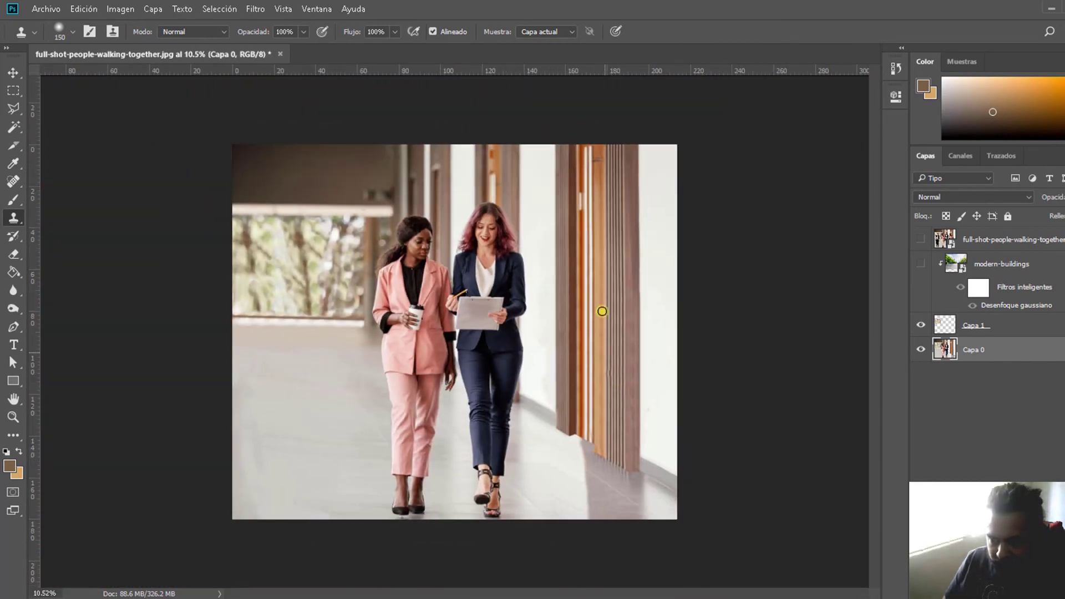
- Enlarge the clone brush, then show the top layer with the original four-person photo
{"action": "key", "text": "bracketright"}
{"action": "key", "text": "bracketright"}
{"action": "scroll", "coordinate": [647, 374], "scroll_direction": "down", "scroll_amount": 2}
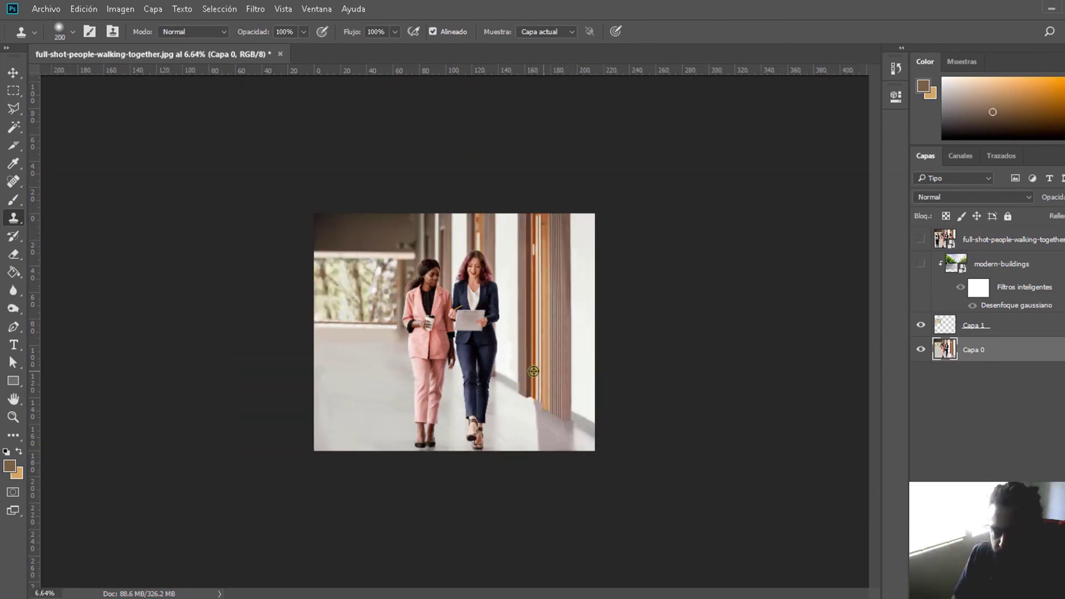
{"action": "scroll", "coordinate": [761, 368], "scroll_direction": "up", "scroll_amount": 1}
{"action": "scroll", "coordinate": [369, 373], "scroll_direction": "up", "scroll_amount": 1}
{"action": "scroll", "coordinate": [362, 368], "scroll_direction": "up", "scroll_amount": 2}
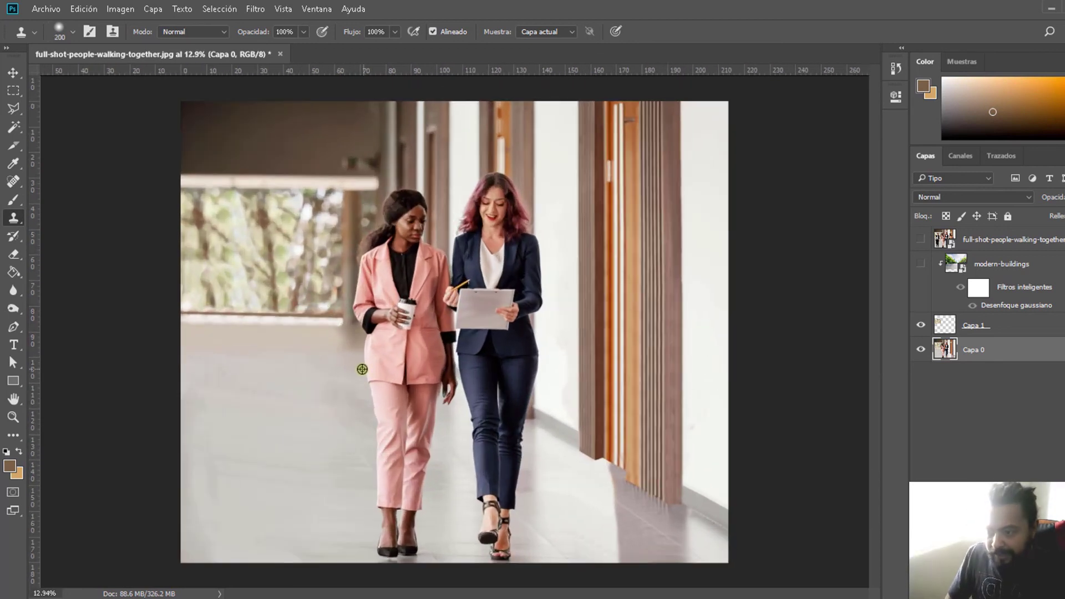
{"action": "scroll", "coordinate": [511, 248], "scroll_direction": "down", "scroll_amount": 1}
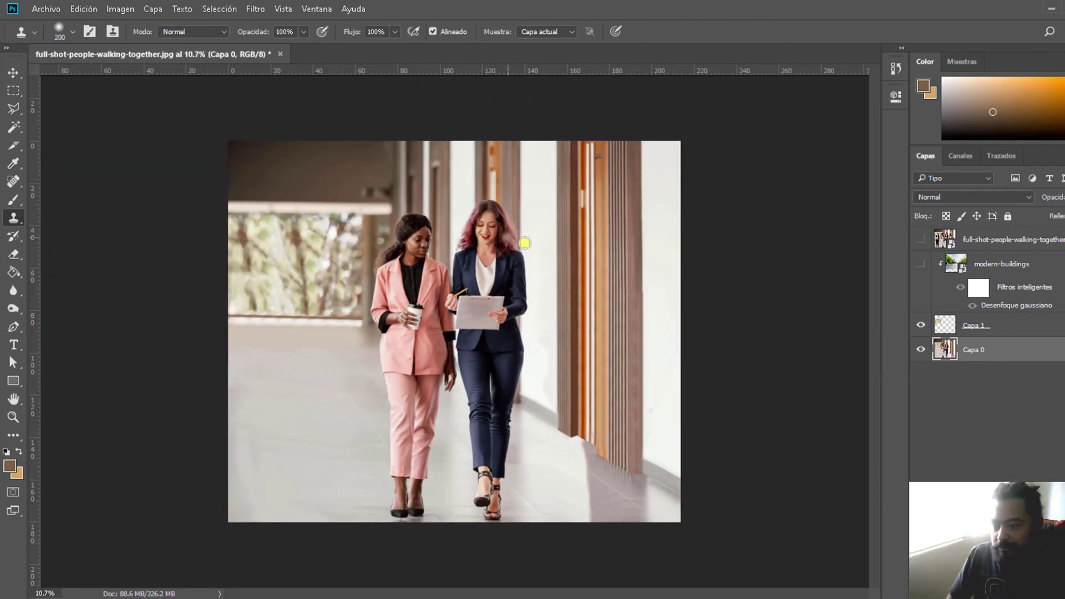
{"action": "left_click", "coordinate": [922, 244]}
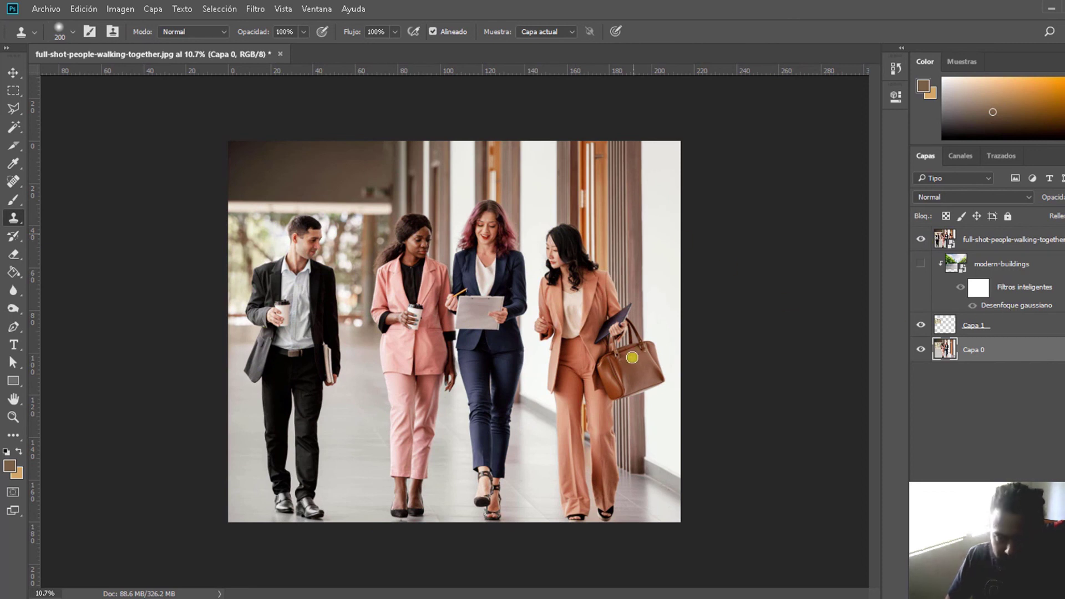
- Toggle the original-photo layer on and off repeatedly, ending with it hidden
{"action": "left_click", "coordinate": [918, 240]}
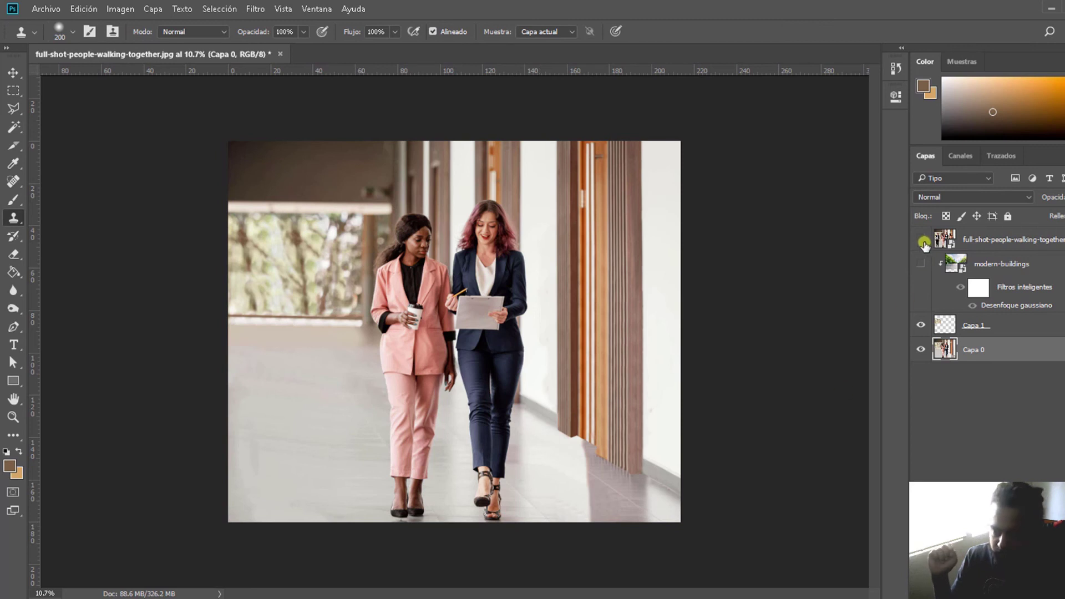
{"action": "left_click", "coordinate": [924, 242]}
{"action": "left_click", "coordinate": [924, 242]}
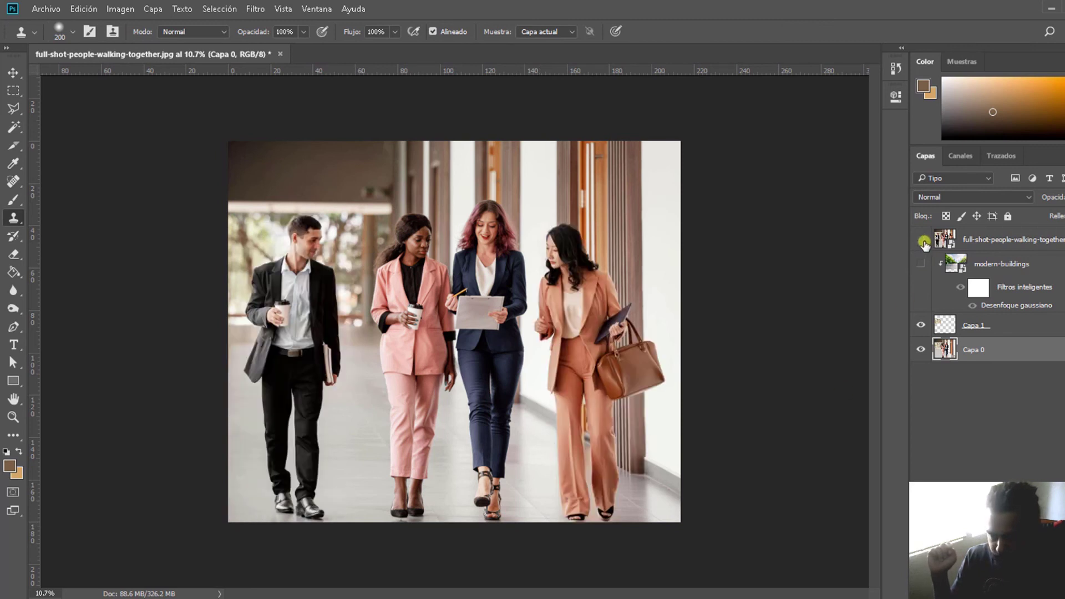
{"action": "left_click", "coordinate": [923, 242]}
{"action": "left_click", "coordinate": [923, 242]}
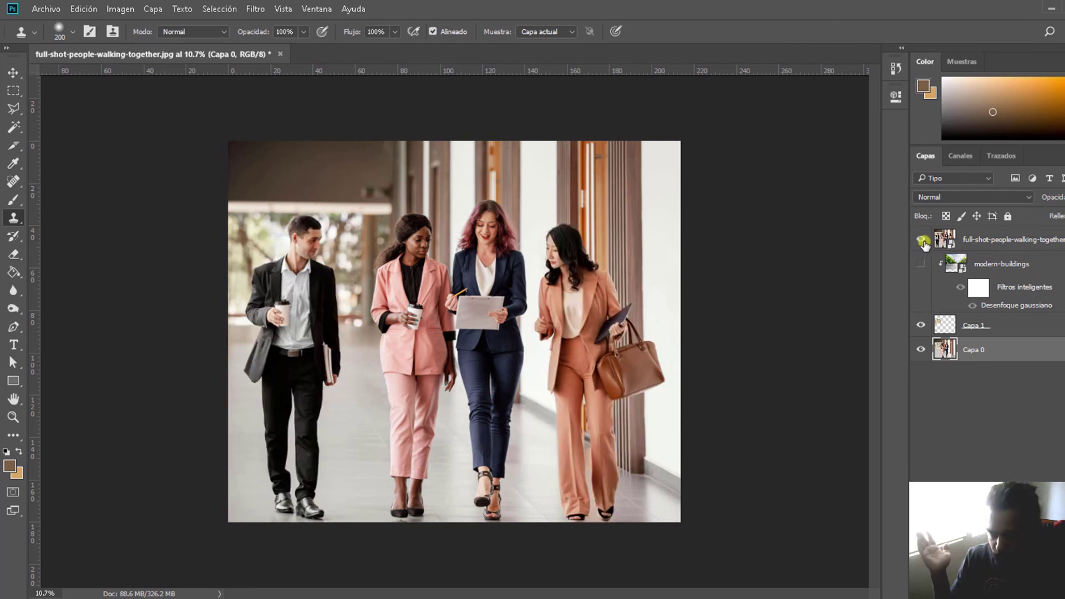
{"action": "scroll", "coordinate": [841, 311], "scroll_direction": "up", "scroll_amount": 2}
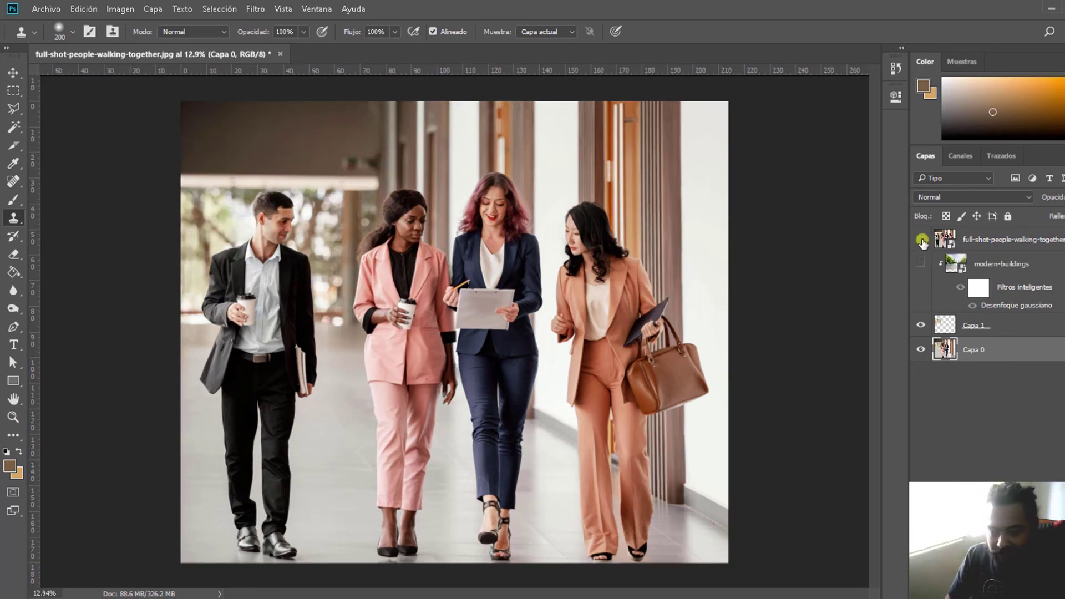
{"action": "left_click", "coordinate": [923, 242]}
{"action": "left_click", "coordinate": [923, 242]}
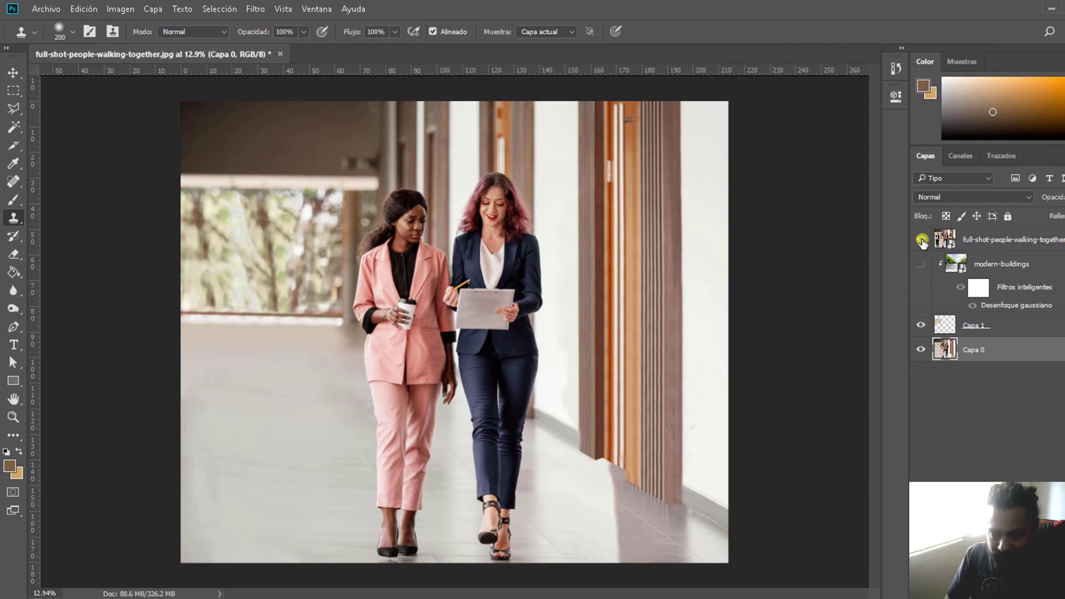
{"action": "left_click", "coordinate": [923, 242]}
{"action": "scroll", "coordinate": [576, 358], "scroll_direction": "down", "scroll_amount": 2}
{"action": "scroll", "coordinate": [583, 389], "scroll_direction": "down", "scroll_amount": 2}
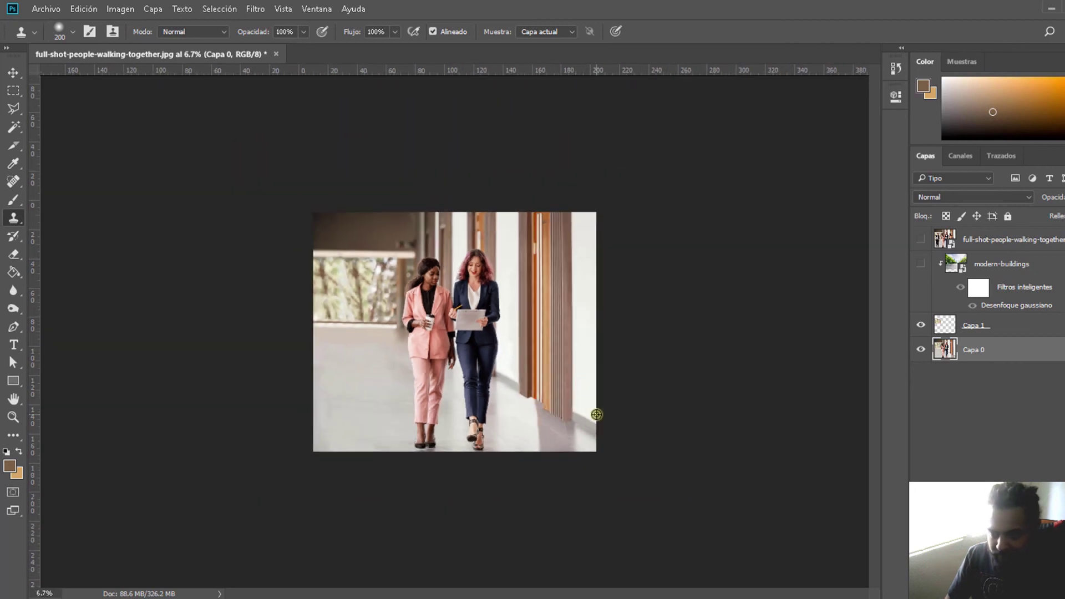
{"action": "scroll", "coordinate": [524, 373], "scroll_direction": "up", "scroll_amount": 1}
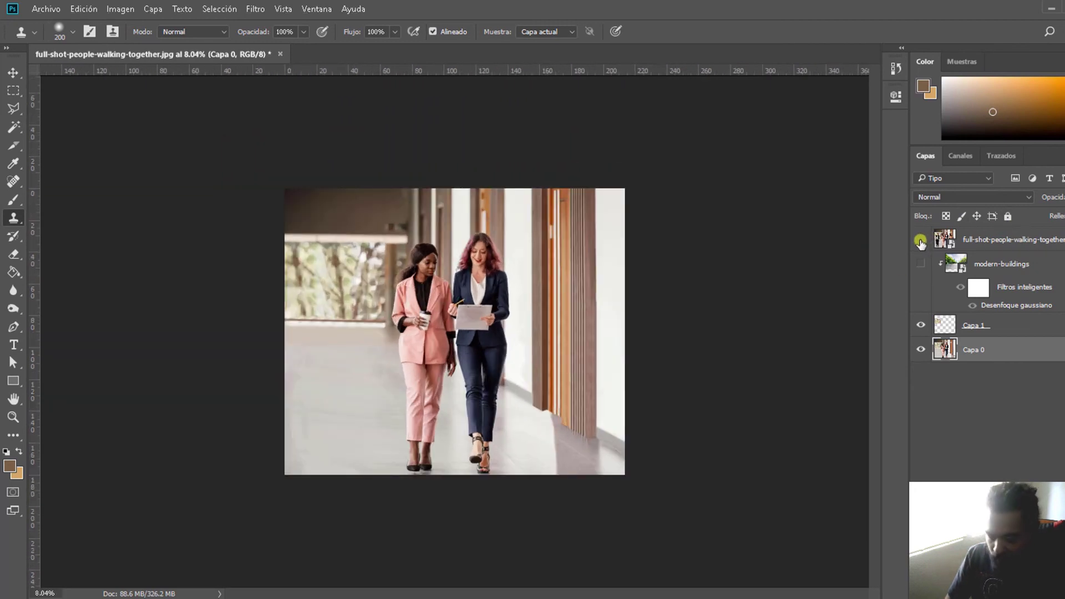